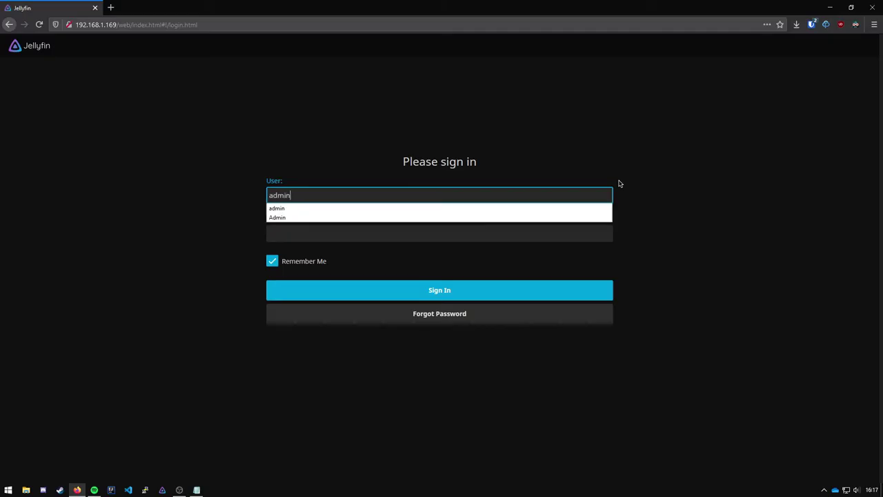
Sign in to Jellyfin and open the Shows library from the side menu.
key("Return")
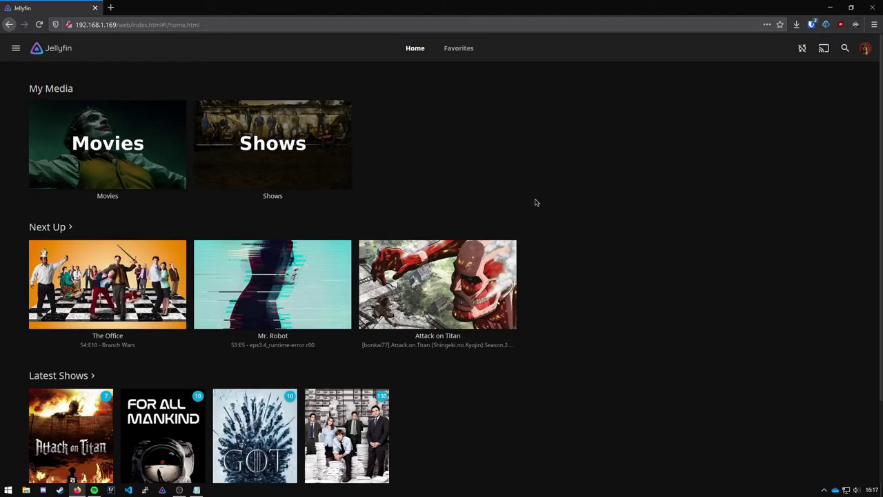
scroll(510, 184, "down", 2)
scroll(449, 339, "up", 2)
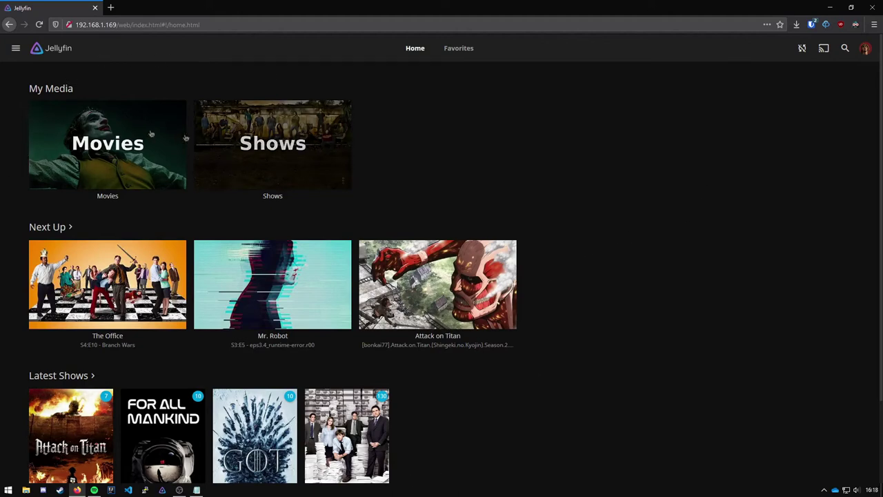
left_click(16, 50)
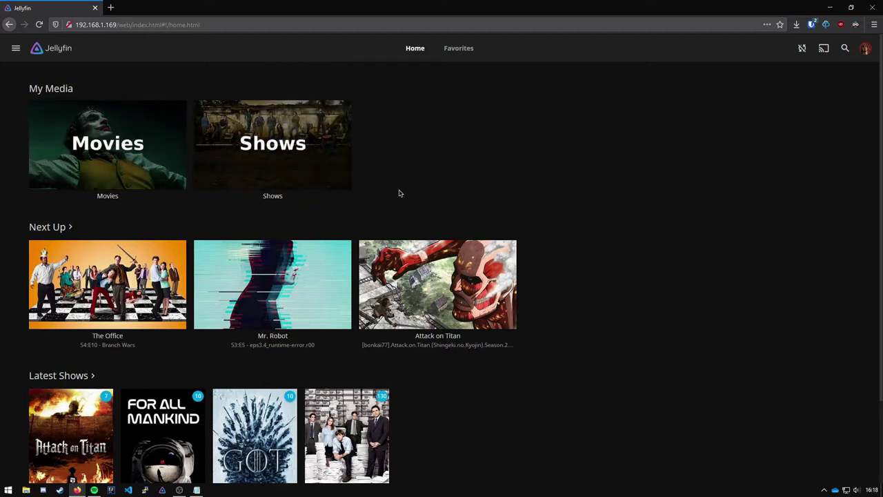
left_click(280, 142)
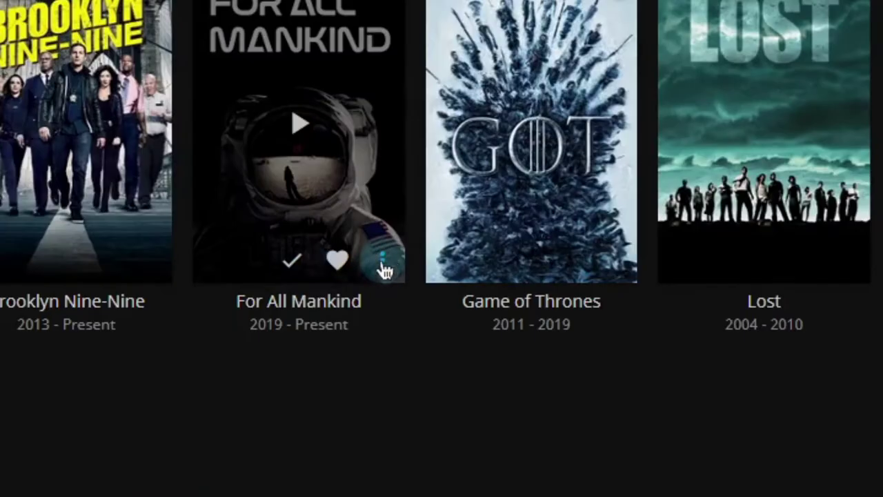
Start Identify on For All Mankind and focus its Name search field.
left_click(274, 225)
left_click(400, 430)
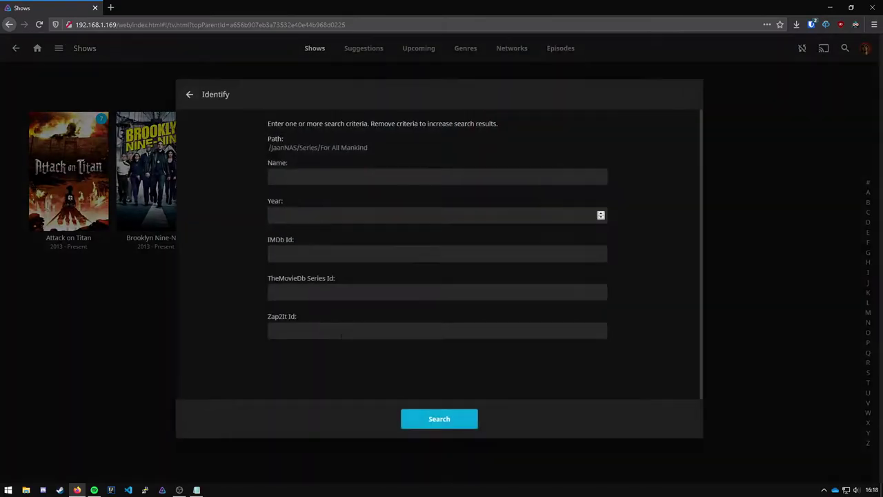
left_click(305, 177)
left_click(250, 179)
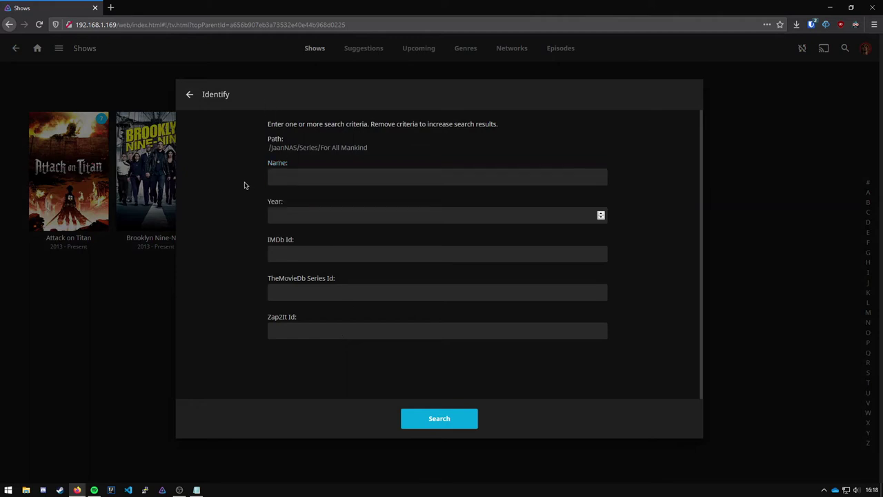
left_click(279, 175)
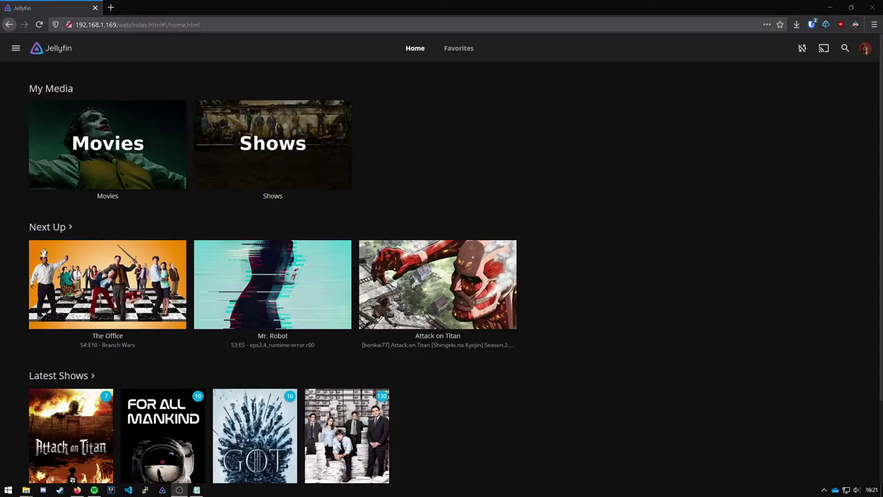
Set both the Theme and the Server dashboard theme to Purple Haze in Display settings and save.
left_click(15, 47)
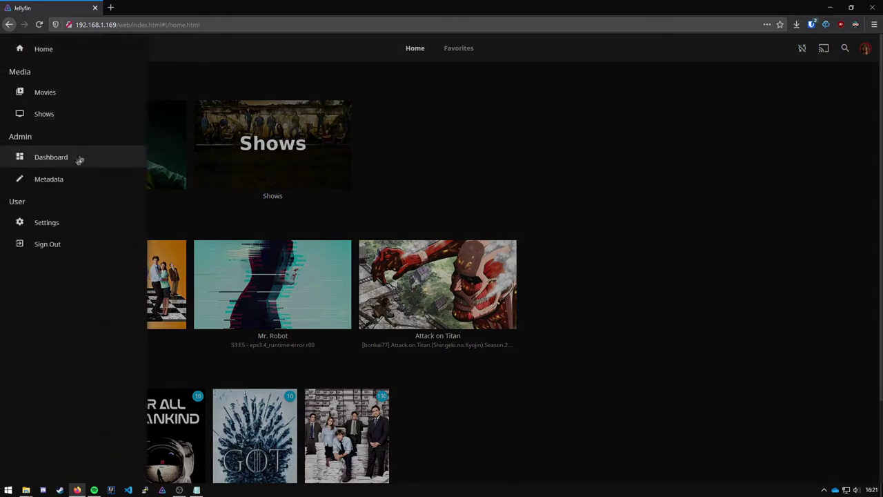
left_click(57, 224)
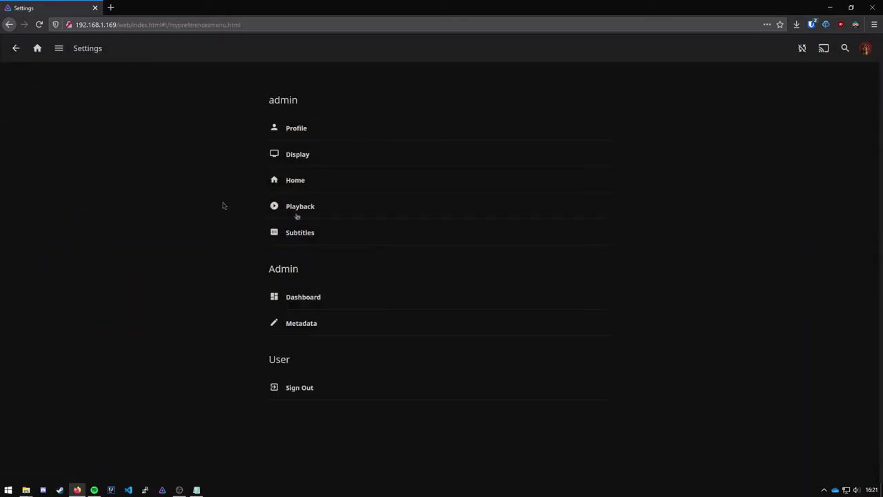
left_click(309, 154)
scroll(218, 216, "down", 2)
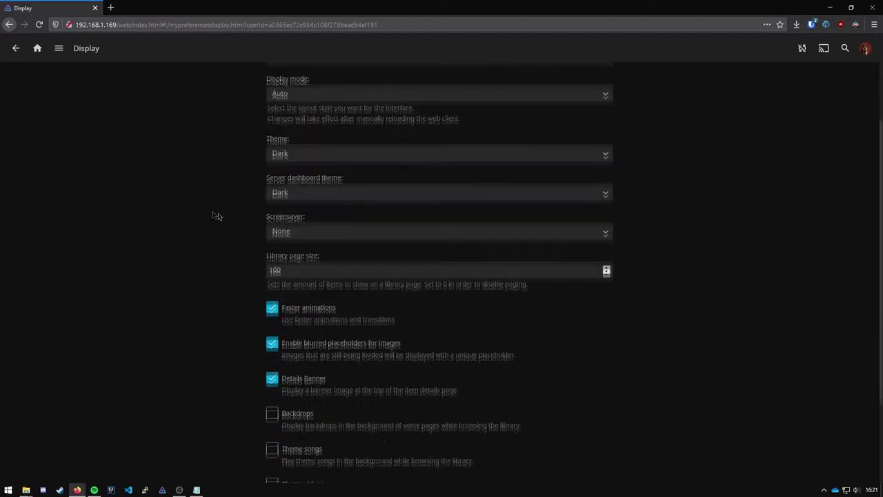
left_click_drag(259, 182, 354, 177)
left_click(305, 179)
left_click(296, 158)
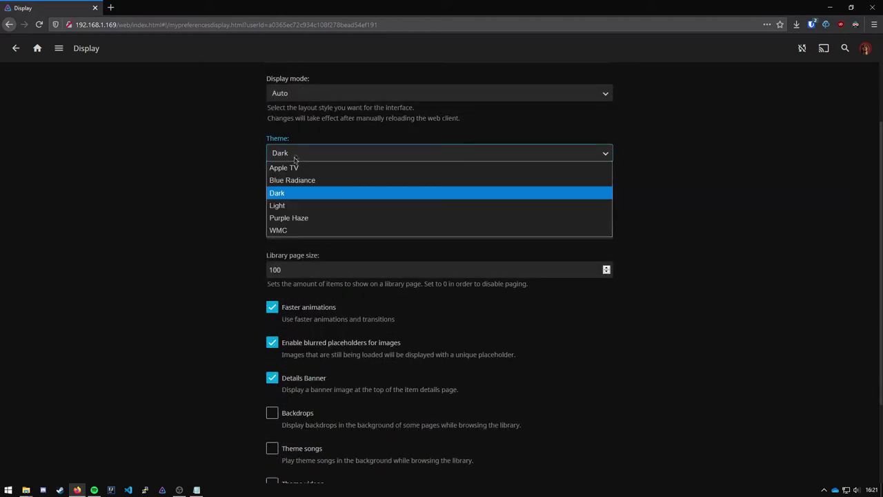
left_click(293, 219)
left_click(301, 193)
left_click(295, 254)
scroll(195, 220, "down", 2)
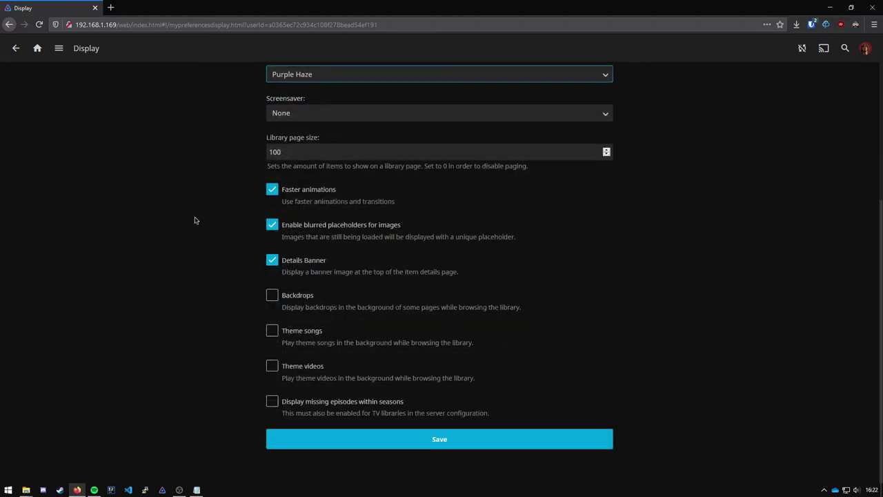
left_click(377, 443)
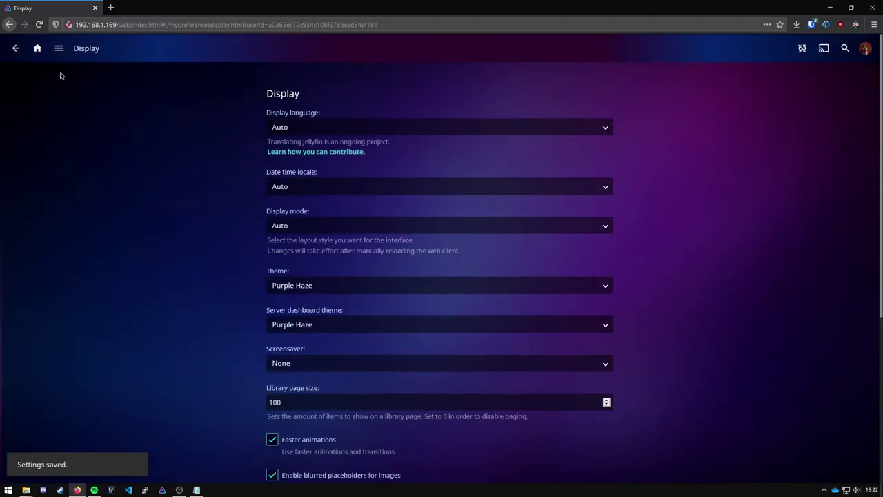
Check the new Purple Haze look on the home page and the admin Dashboard.
left_click(35, 50)
scroll(276, 207, "down", 2)
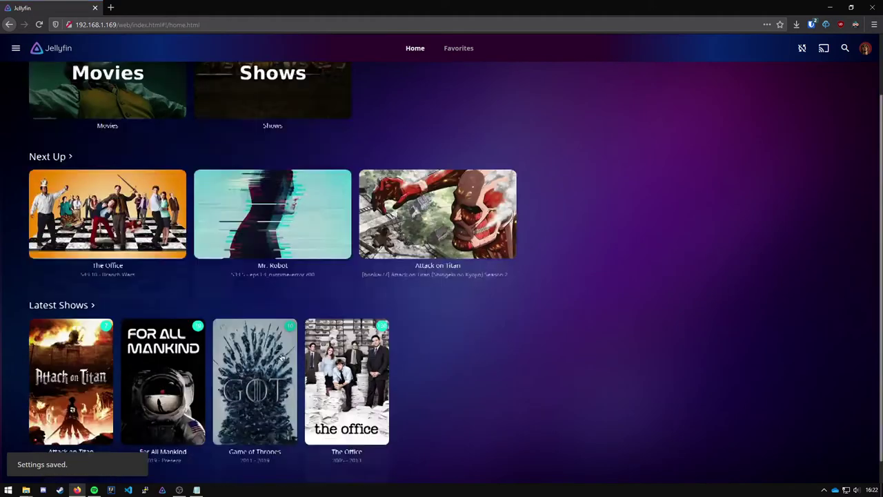
scroll(87, 152, "up", 2)
left_click(15, 48)
left_click(63, 156)
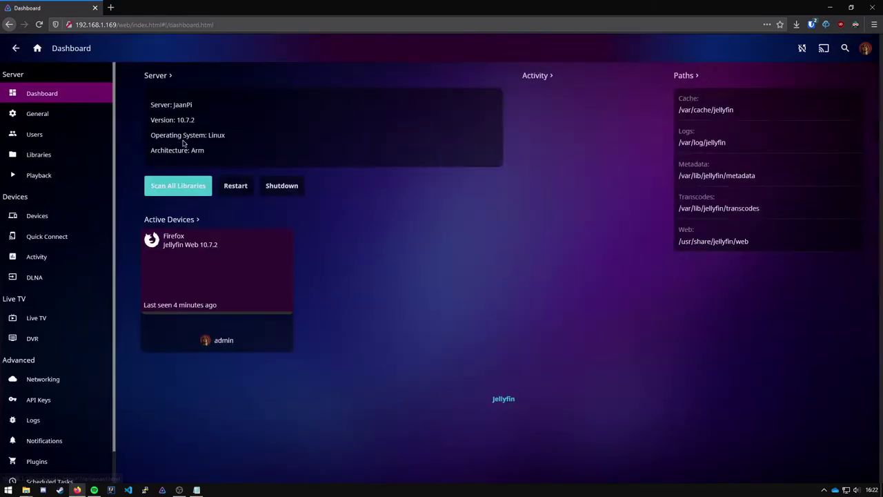
left_click(37, 47)
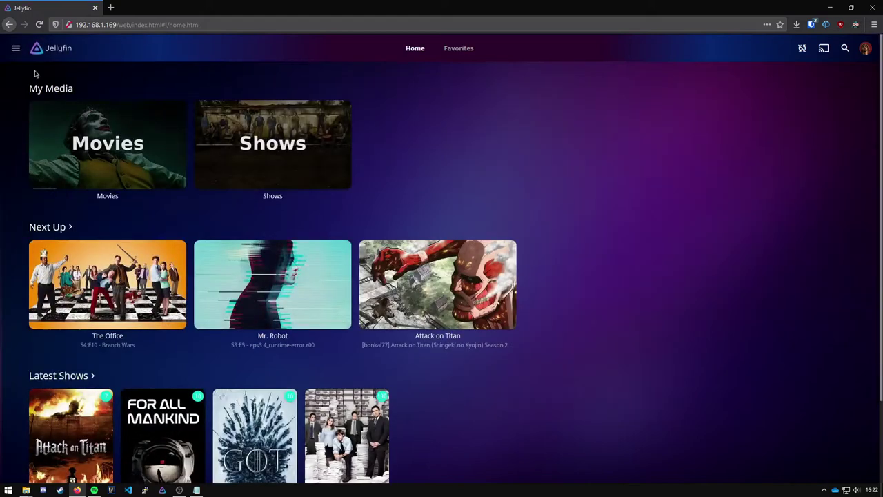
Turn on Backdrops in the Display settings and save.
left_click(15, 48)
left_click(67, 223)
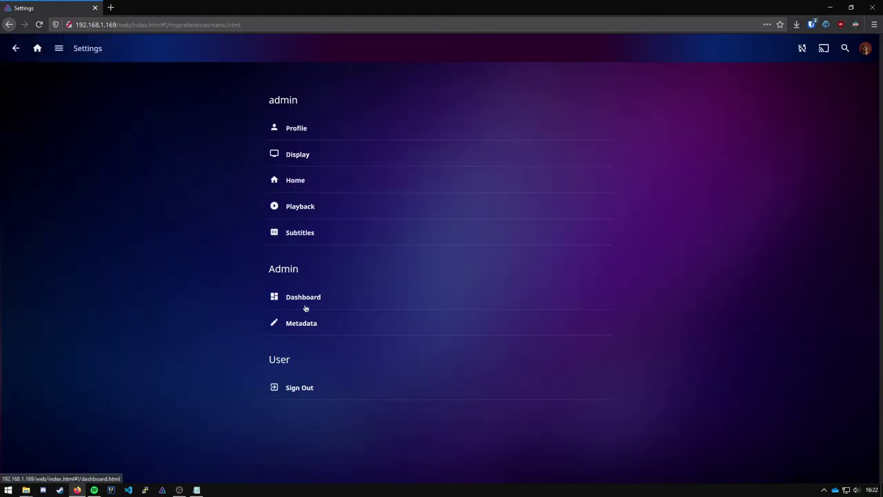
left_click(300, 158)
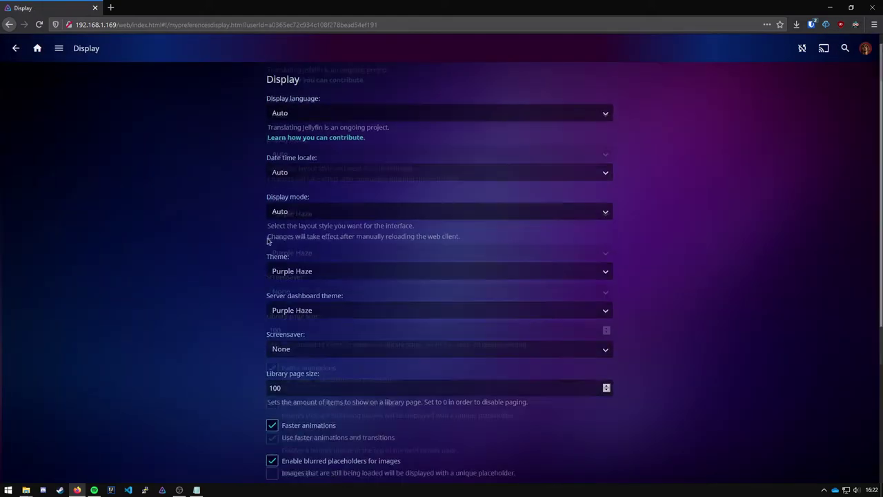
scroll(276, 290, "down", 3)
left_click(272, 324)
scroll(276, 387, "down", 1)
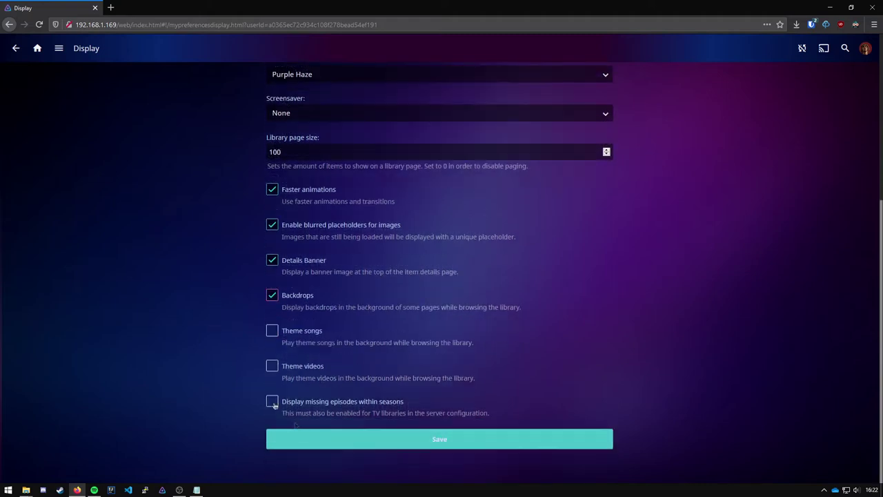
left_click(300, 435)
Browse the Shows library, view the Lost details page, and return home.
left_click(37, 49)
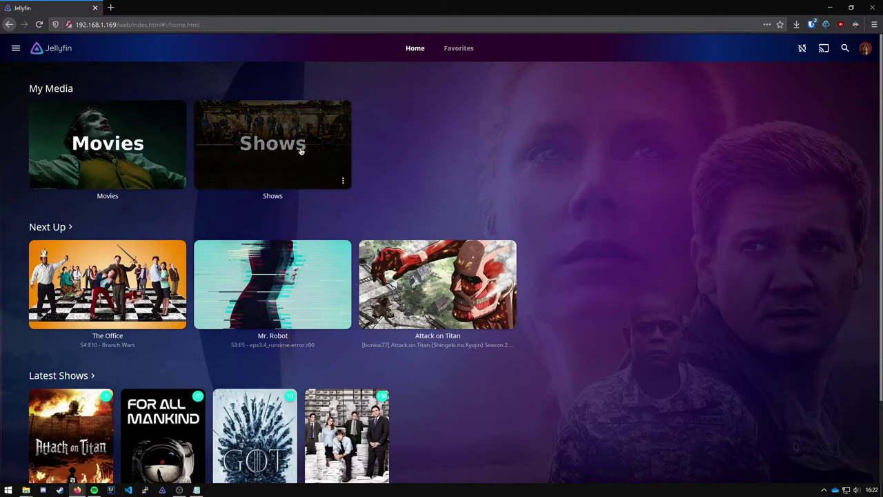
left_click(301, 151)
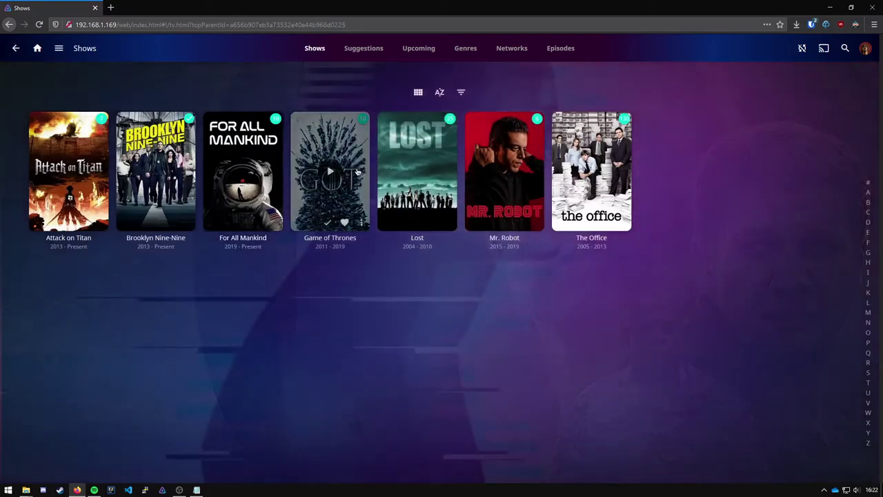
left_click(407, 187)
scroll(501, 193, "down", 3)
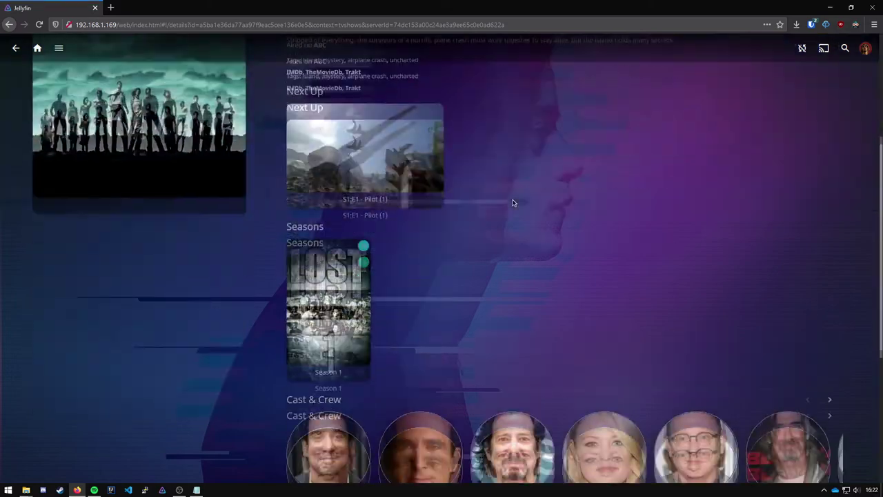
scroll(496, 210, "up", 3)
left_click(38, 49)
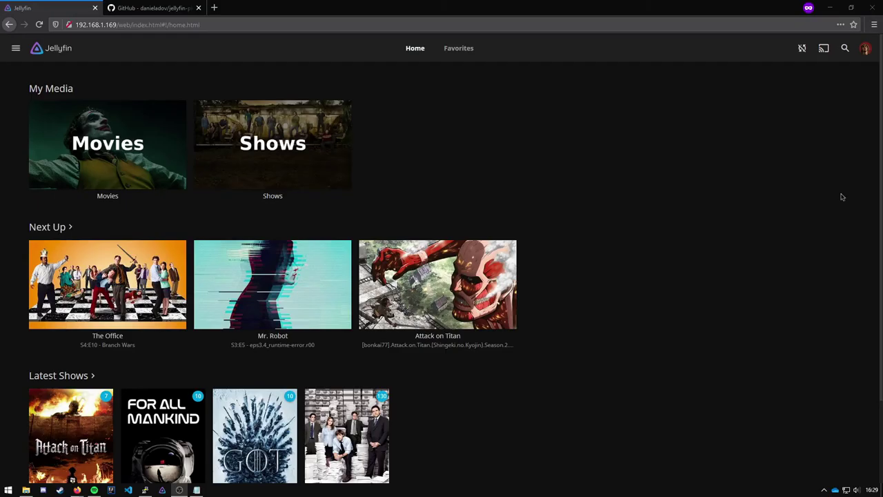
Look at the Custom CSS field in the Dashboard's General settings, then return home.
left_click(14, 48)
left_click(87, 157)
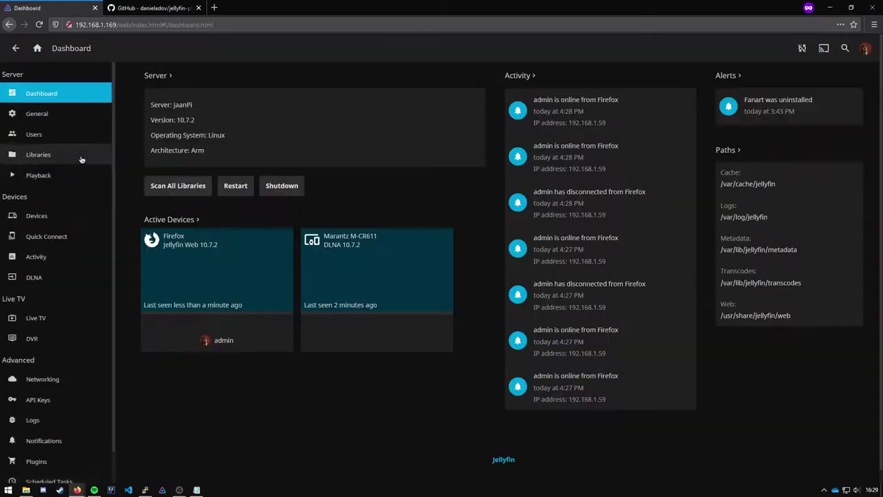
left_click(42, 113)
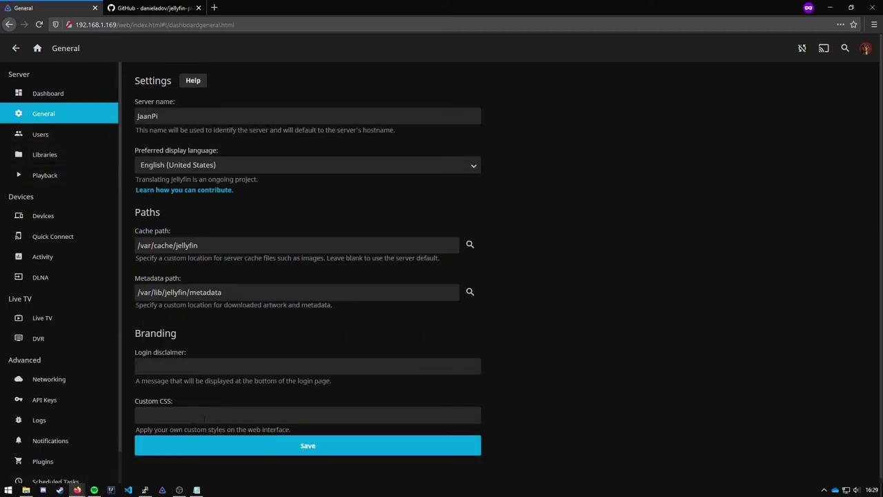
left_click(263, 413)
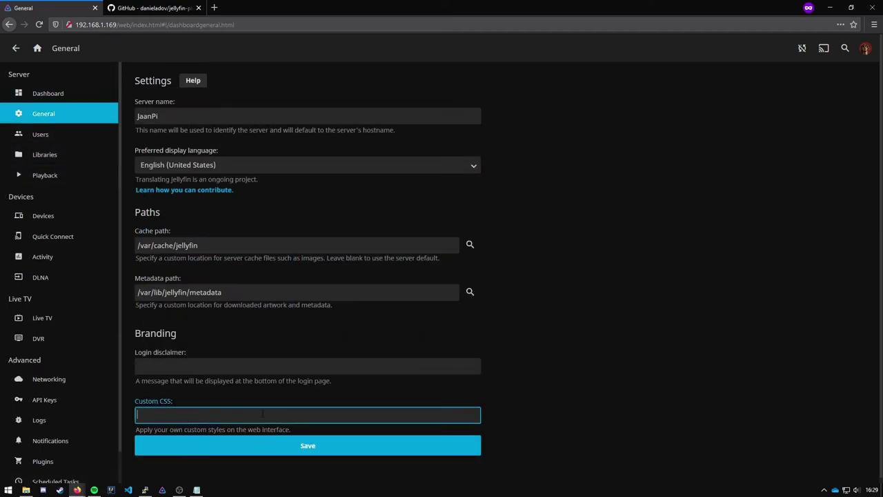
left_click(39, 50)
Copy the raw manifest.json URL from the Skin Manager GitHub README and return to Jellyfin.
left_click(148, 9)
scroll(136, 187, "down", 1)
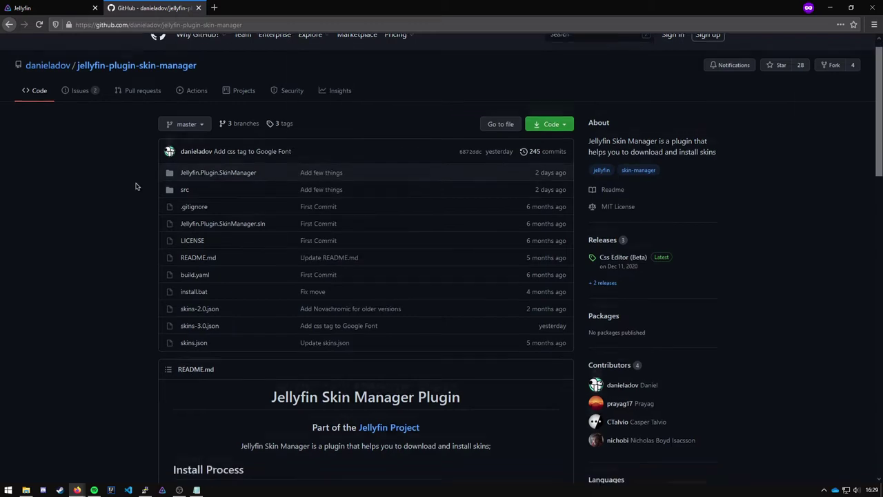
scroll(218, 115, "up", 1)
scroll(104, 207, "down", 3)
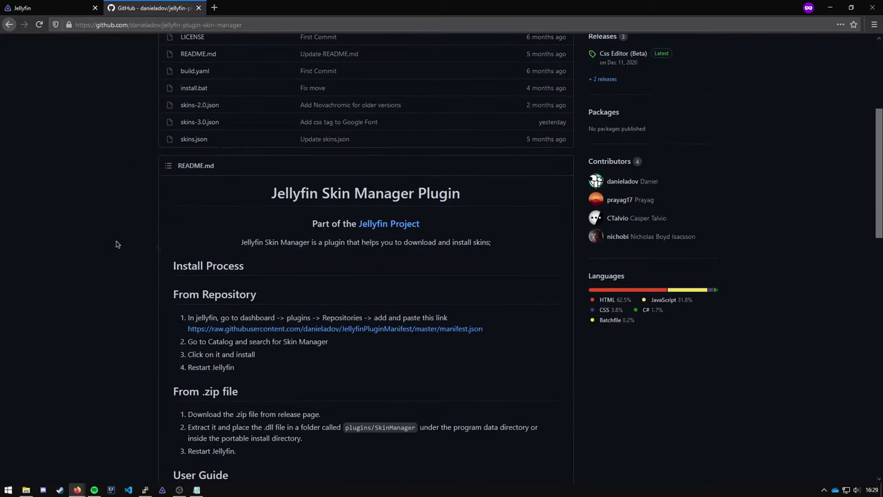
left_click_drag(506, 330, 187, 330)
key("ctrl+c")
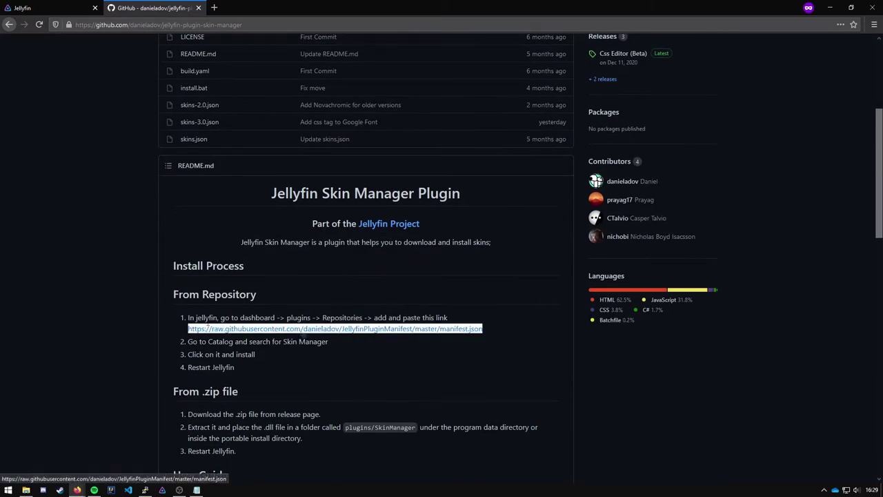
left_click(69, 5)
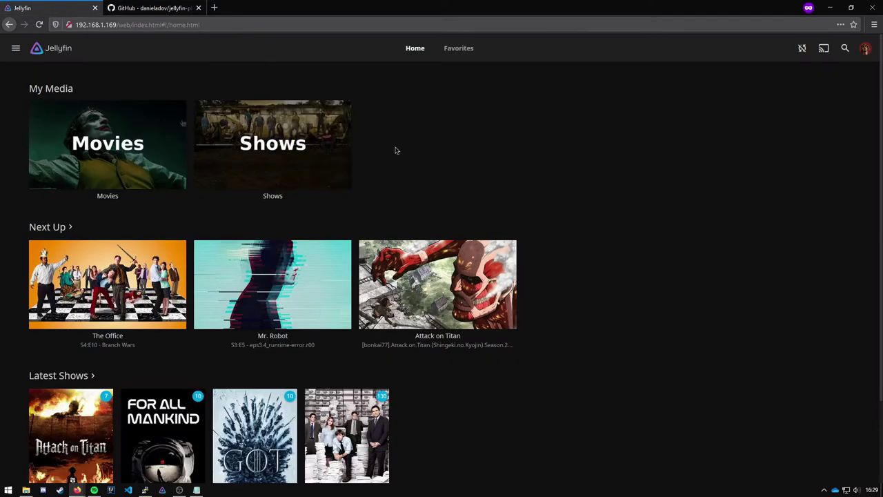
Add a plugin repository named Skin Manager with the pasted manifest URL and save it.
left_click(17, 52)
left_click(55, 158)
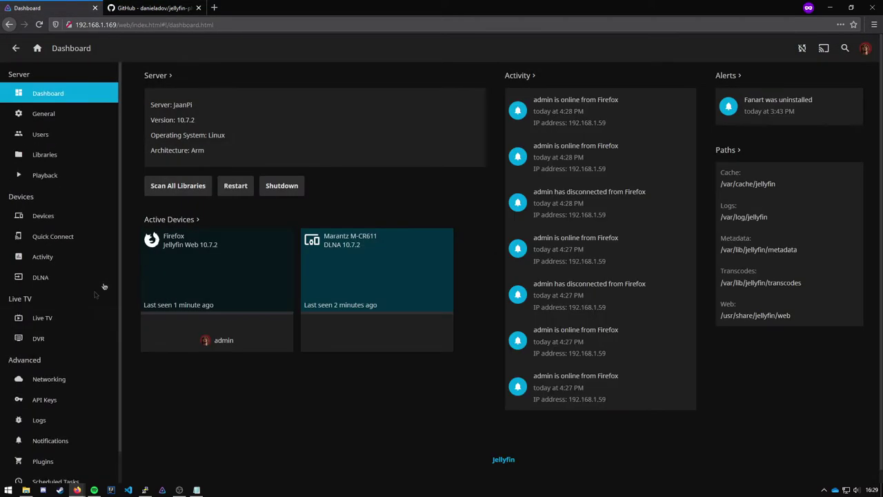
scroll(73, 363, "down", 1)
left_click(76, 429)
left_click(491, 51)
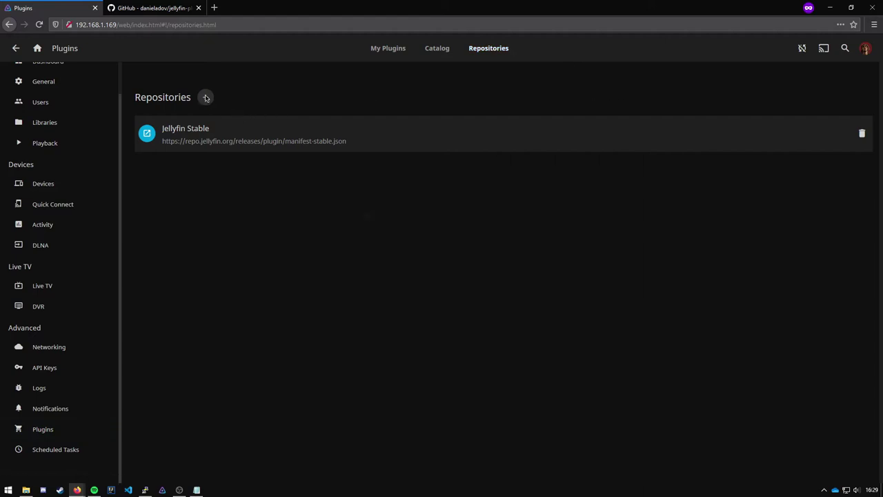
left_click(205, 98)
left_click(418, 235)
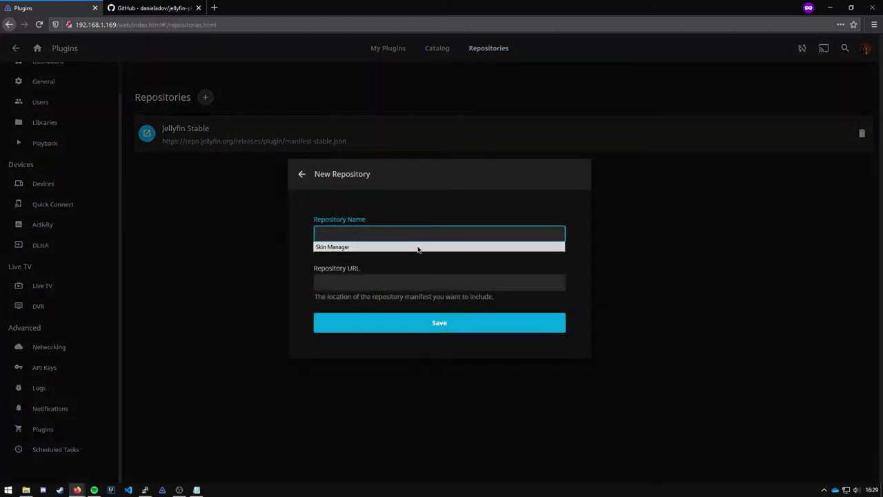
left_click(355, 247)
key("Tab")
key("ctrl+v")
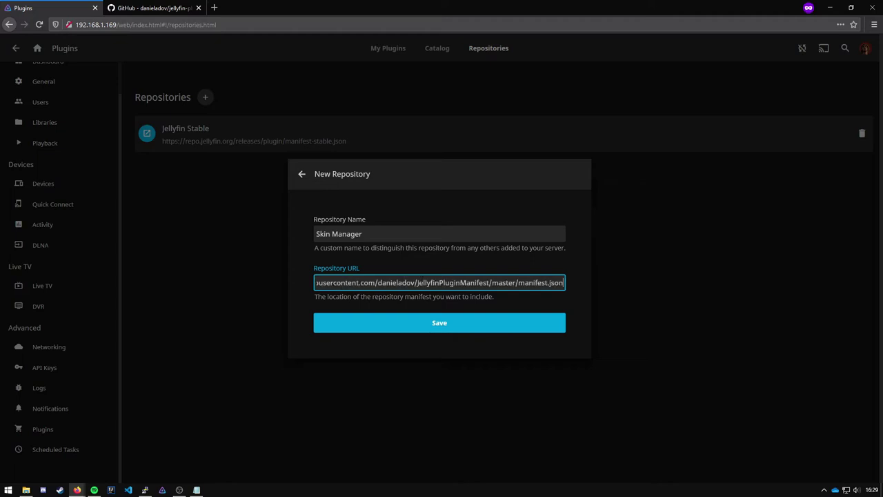
left_click(440, 323)
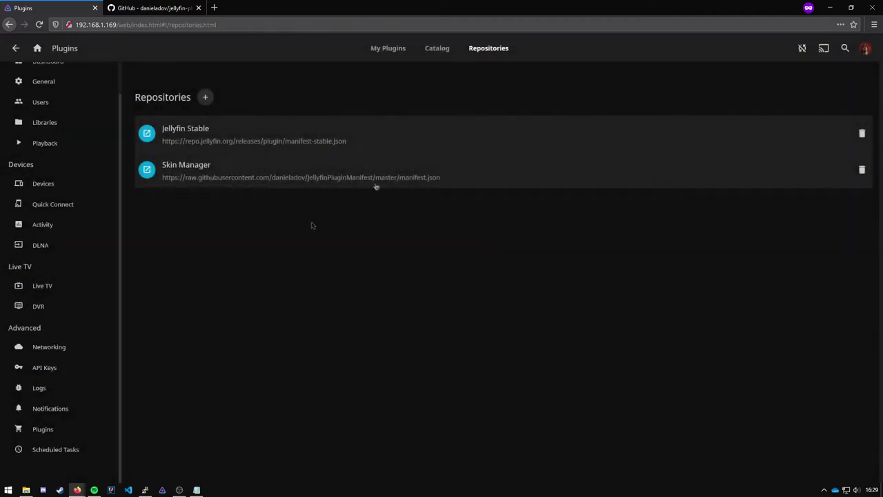
Install Skin Manager version 1.5.0.0 from the plugin catalog and dismiss the success message.
left_click(437, 48)
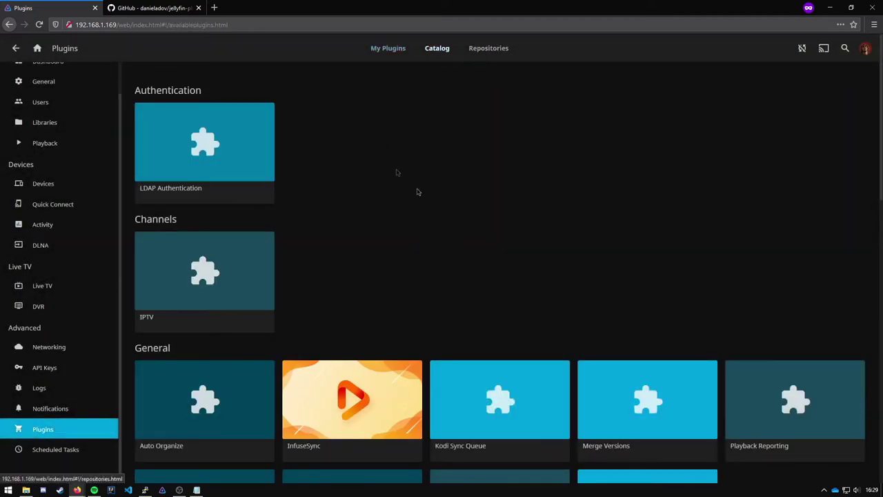
scroll(447, 177, "down", 2)
scroll(447, 177, "down", 2)
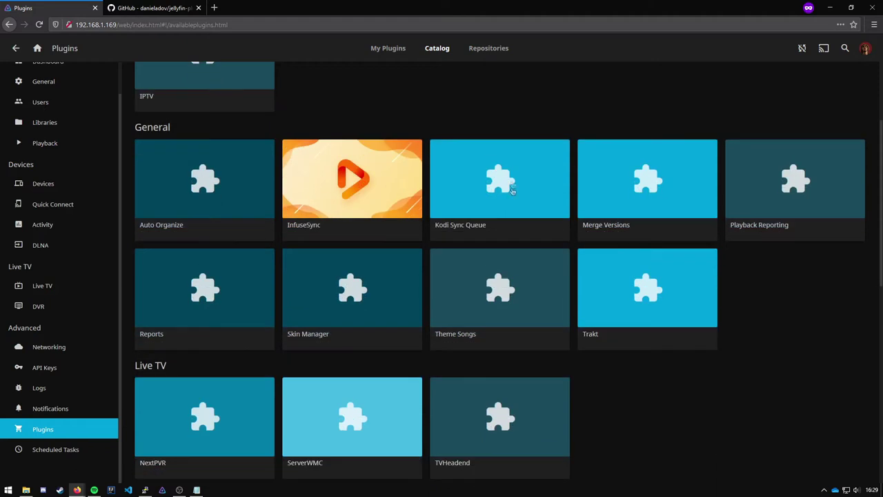
left_click(337, 283)
left_click(244, 173)
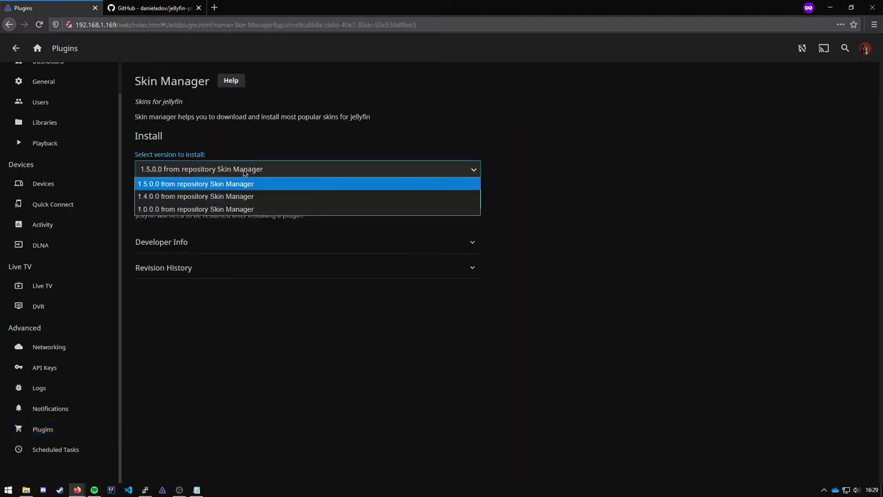
left_click(225, 184)
left_click(290, 201)
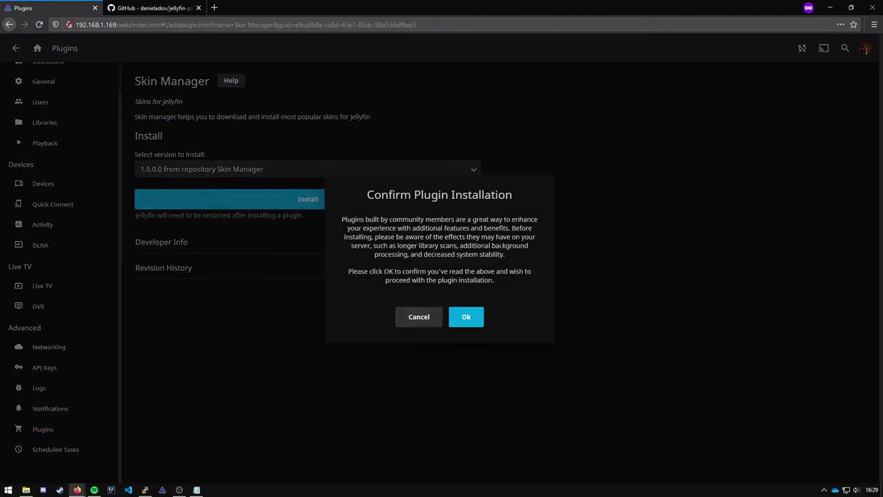
left_click(466, 319)
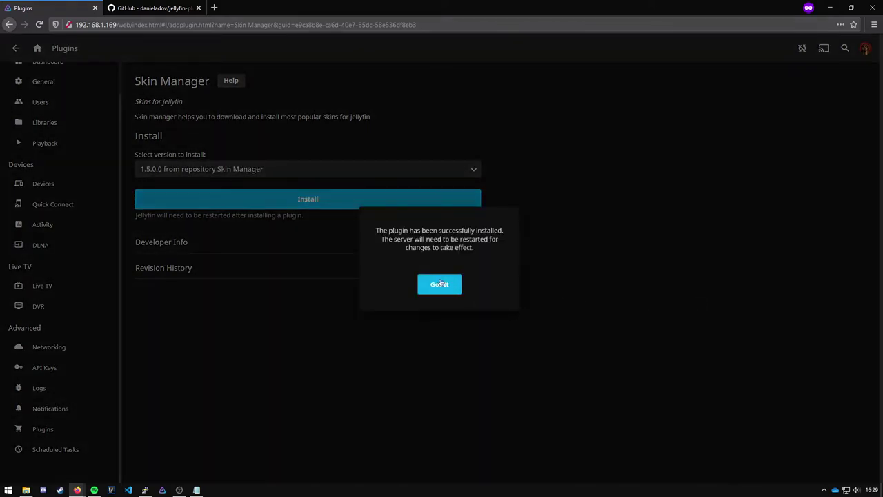
left_click_drag(410, 239, 500, 240)
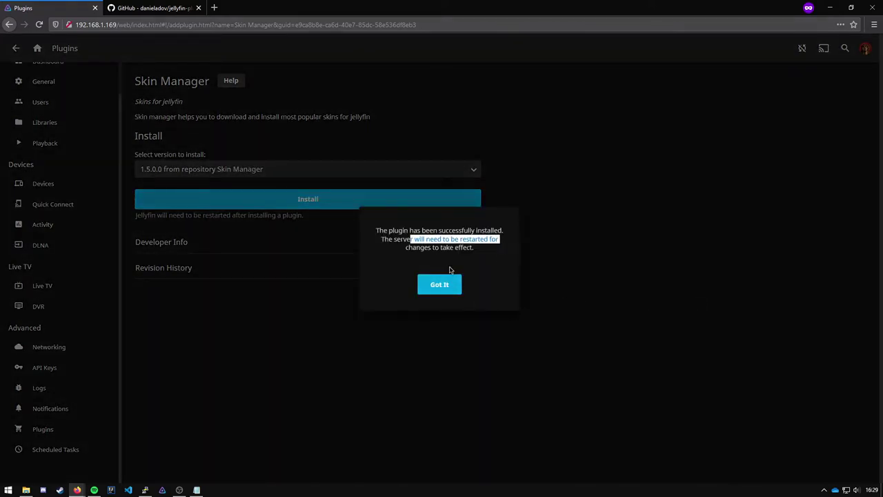
left_click(440, 284)
Run sudo systemctl restart jellyfin.service in PuTTY, then return to the browser.
type("sudo ")
type("syste")
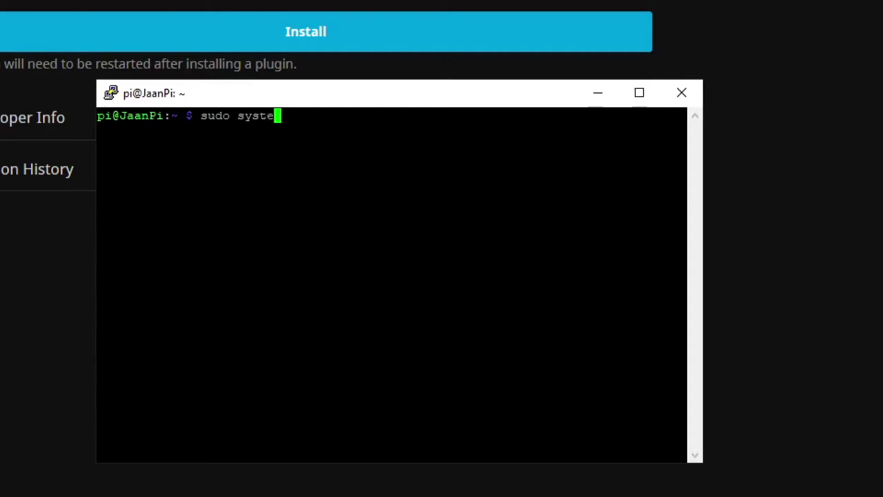
type("mctl restart ")
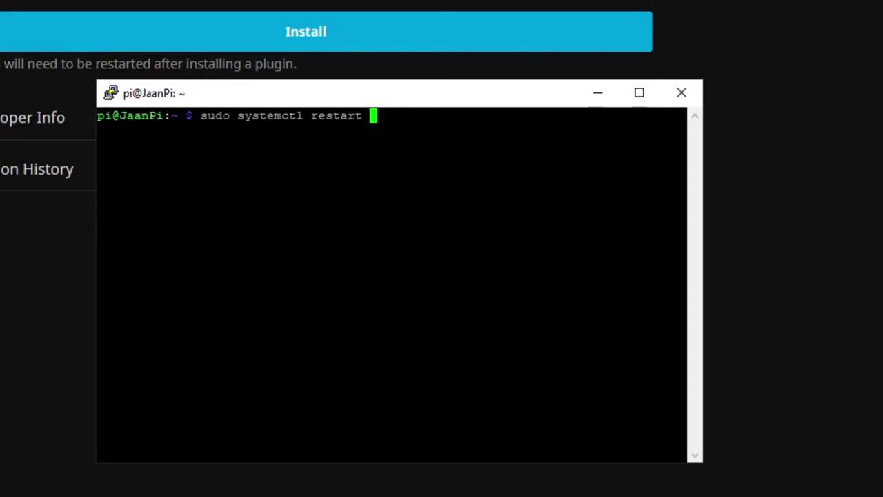
type("jell")
key("Tab")
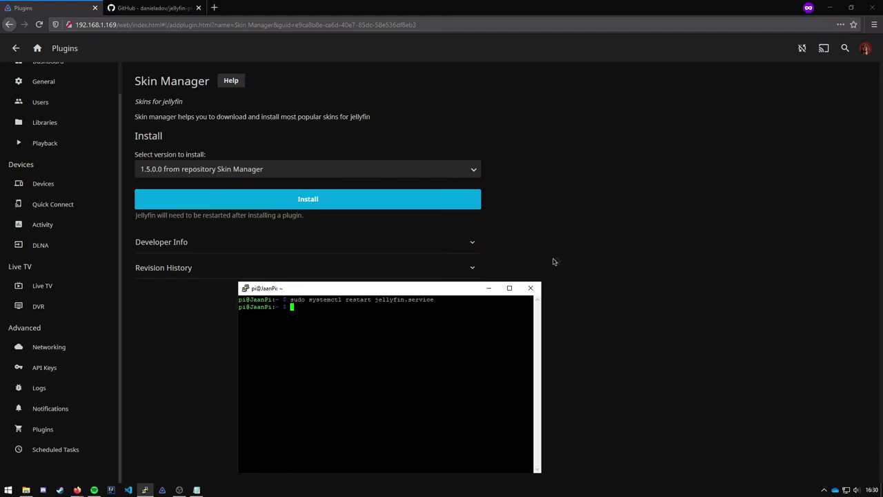
left_click(552, 264)
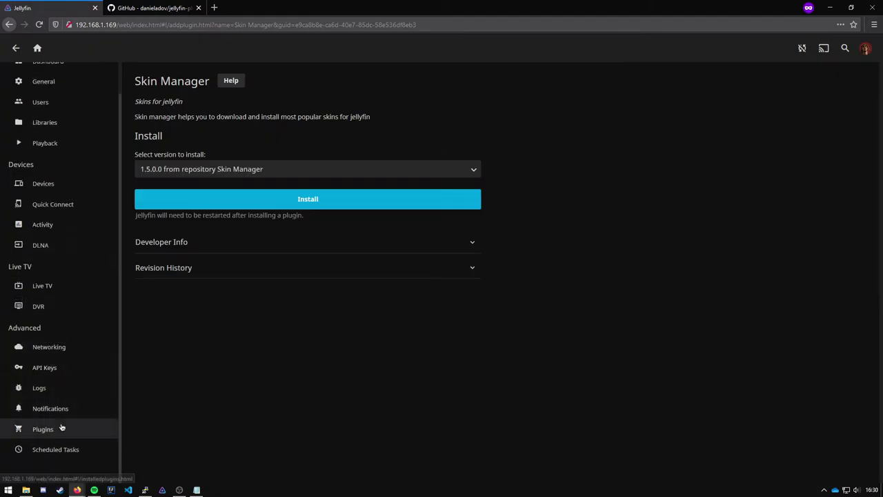
Open Skin Manager's settings from My Plugins and browse the skin list, briefly picking Custom.
left_click(61, 428)
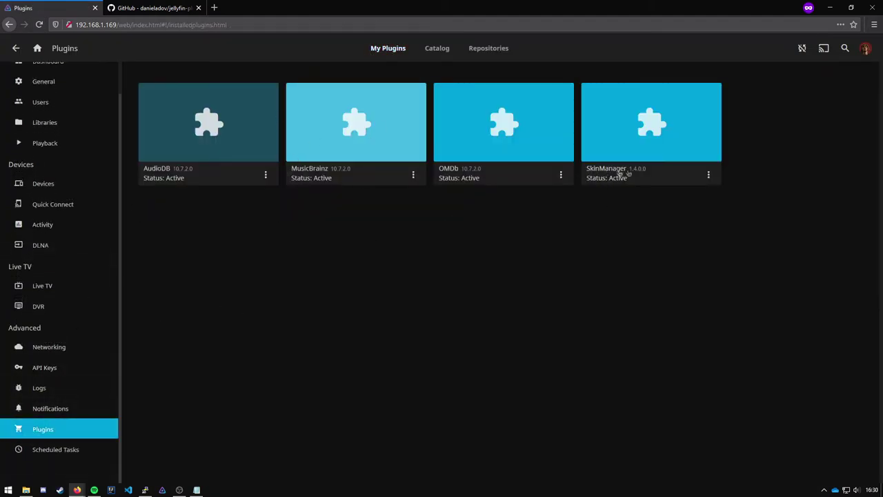
left_click(624, 138)
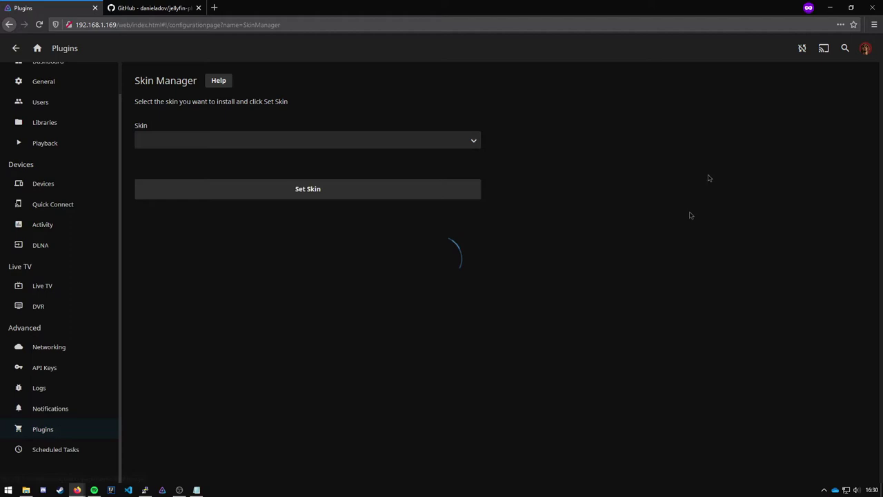
left_click(186, 140)
left_click(187, 146)
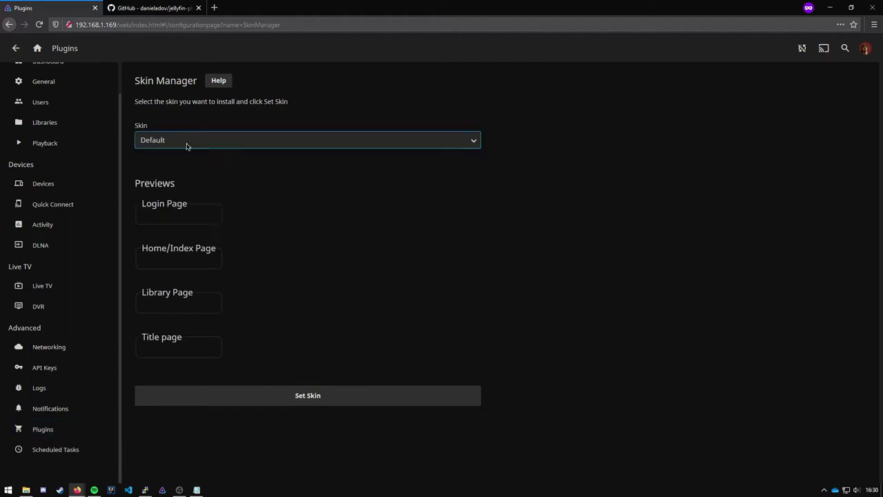
left_click(174, 141)
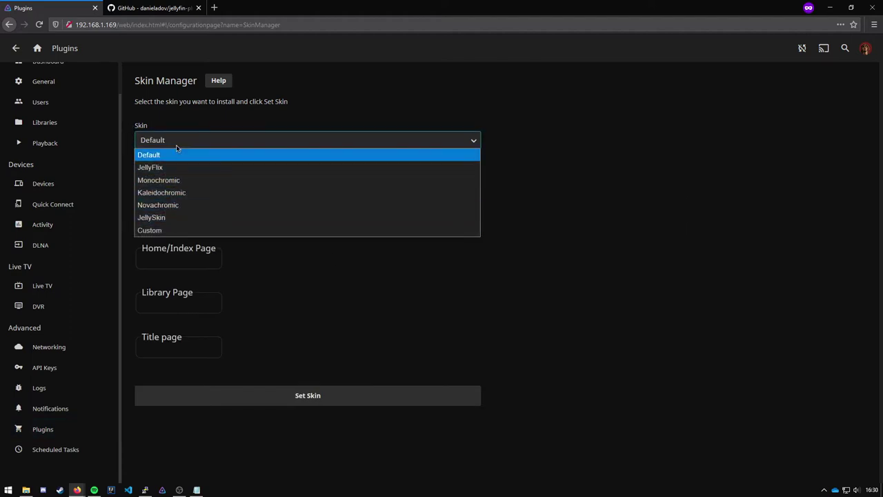
left_click(155, 230)
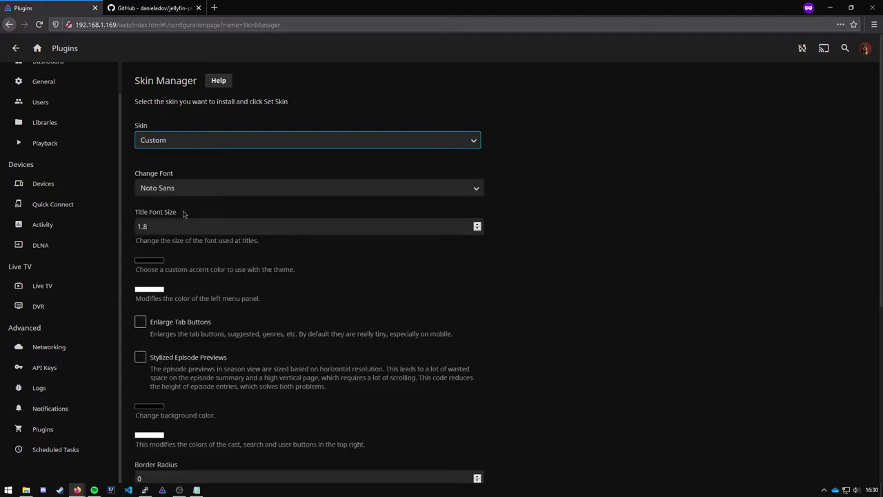
scroll(185, 220, "down", 5)
scroll(173, 166, "up", 5)
Select JellySkin, enable Night Sky Gradient, and apply it with Set Skin.
left_click(176, 142)
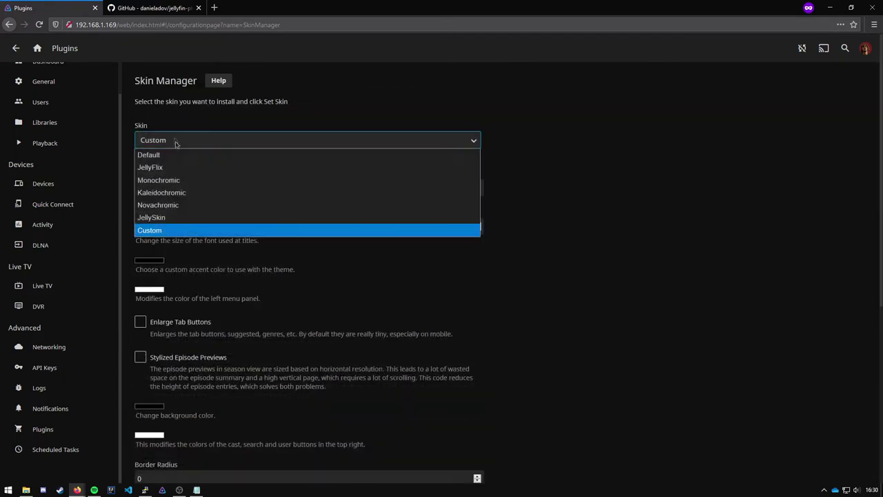
left_click(172, 218)
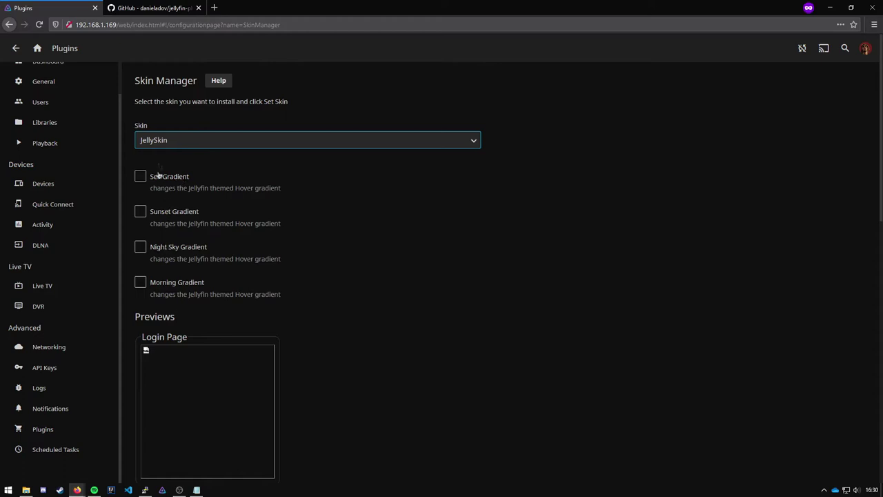
left_click(173, 251)
scroll(339, 302, "down", 8)
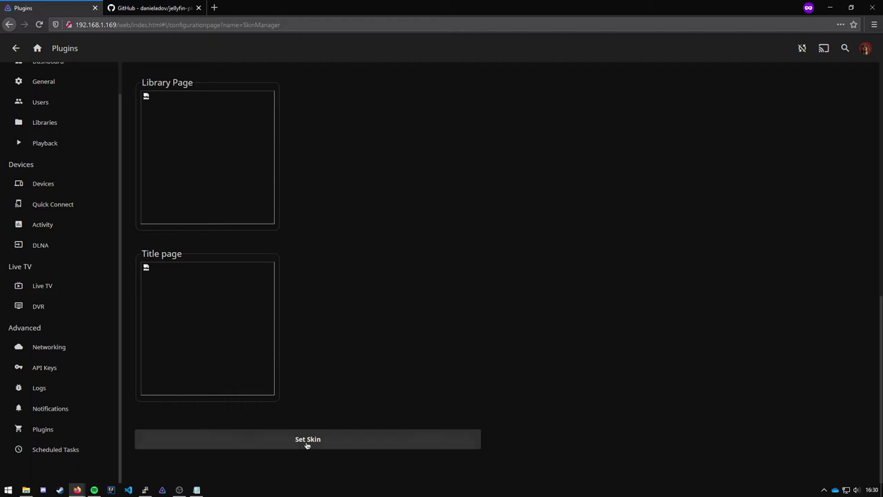
left_click(307, 442)
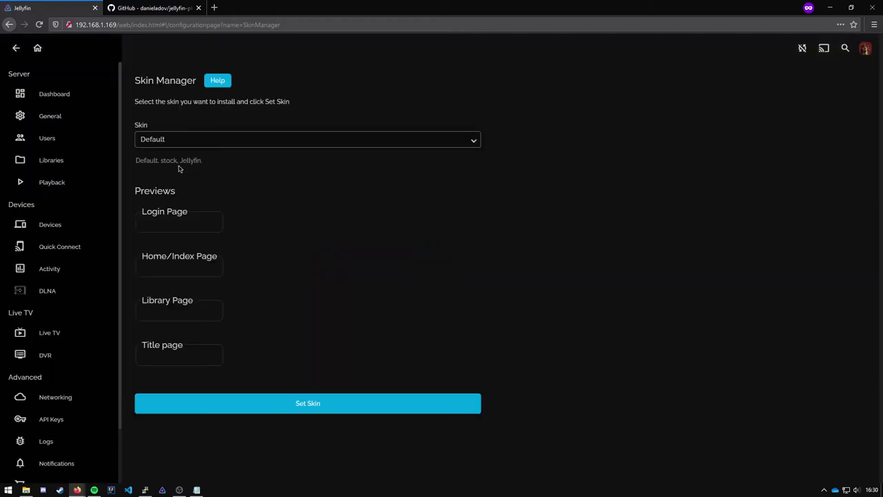
Sign out and sign back in as admin to load the JellySkin home page.
left_click(41, 51)
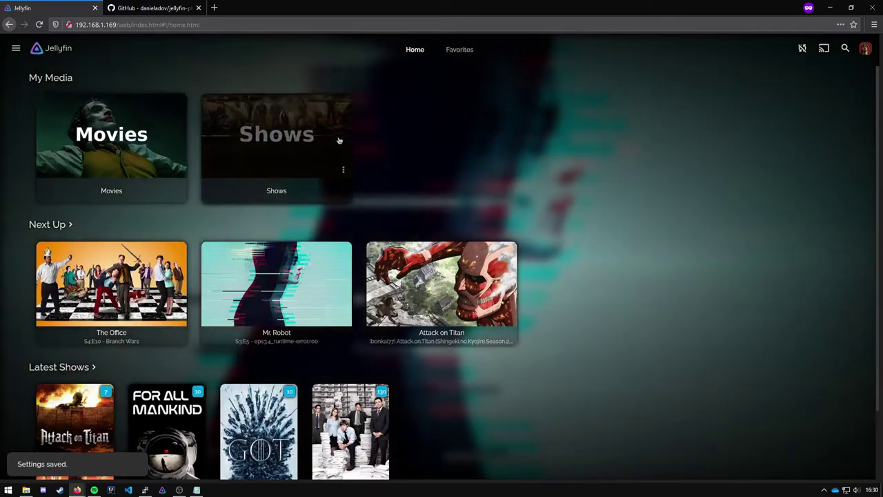
scroll(339, 140, "down", 1)
scroll(338, 141, "up", 1)
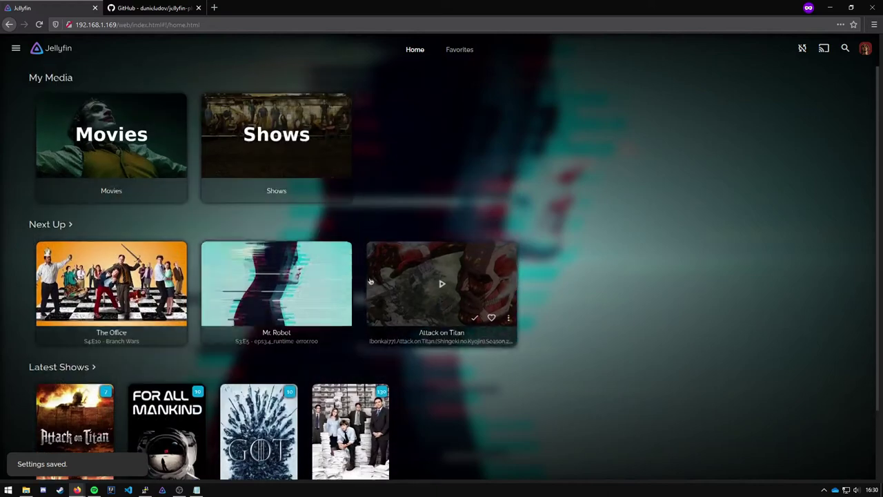
left_click(16, 49)
left_click(81, 252)
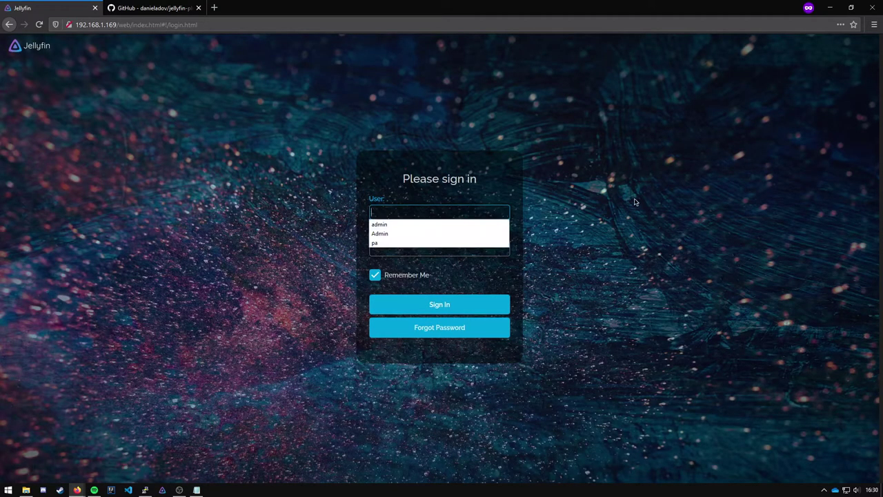
type("admin")
key("Return")
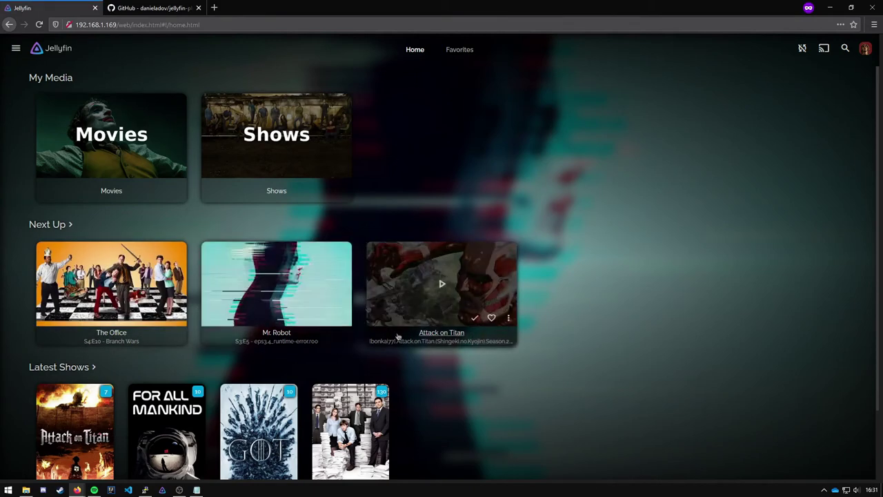
Go from Settings to the Dashboard's plugin management page.
left_click(15, 50)
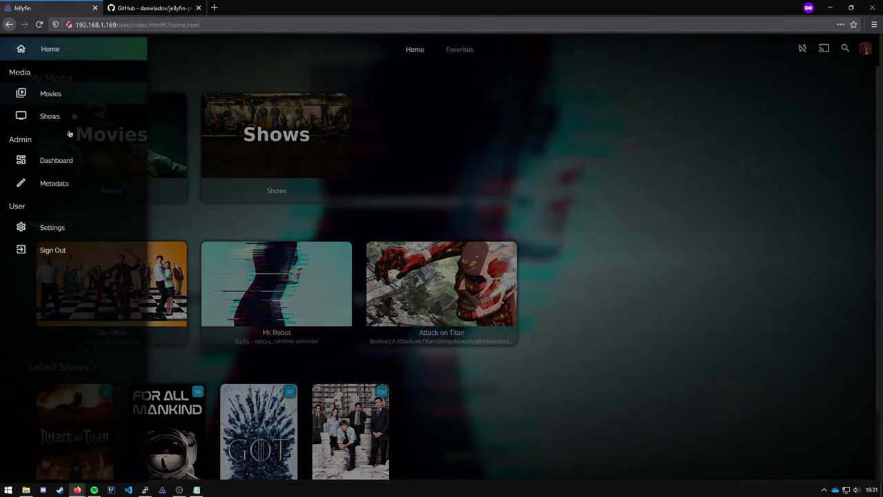
left_click(46, 227)
left_click(306, 296)
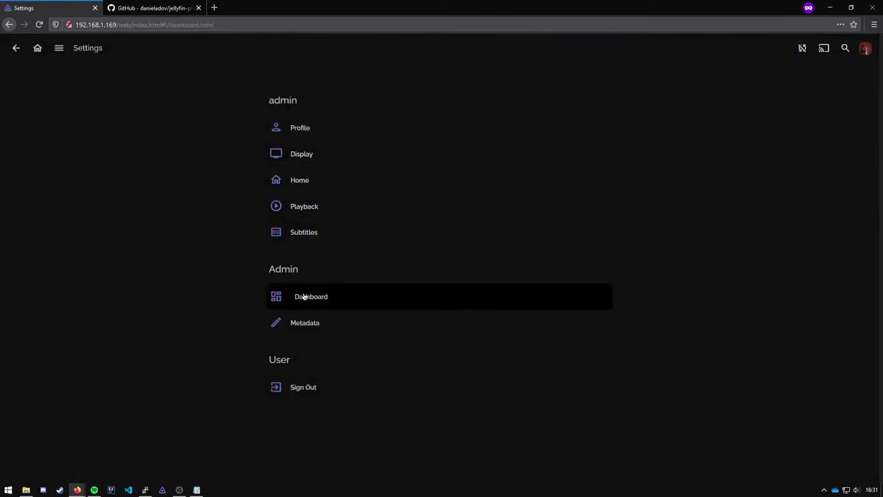
scroll(62, 290, "down", 2)
left_click(69, 382)
left_click(62, 426)
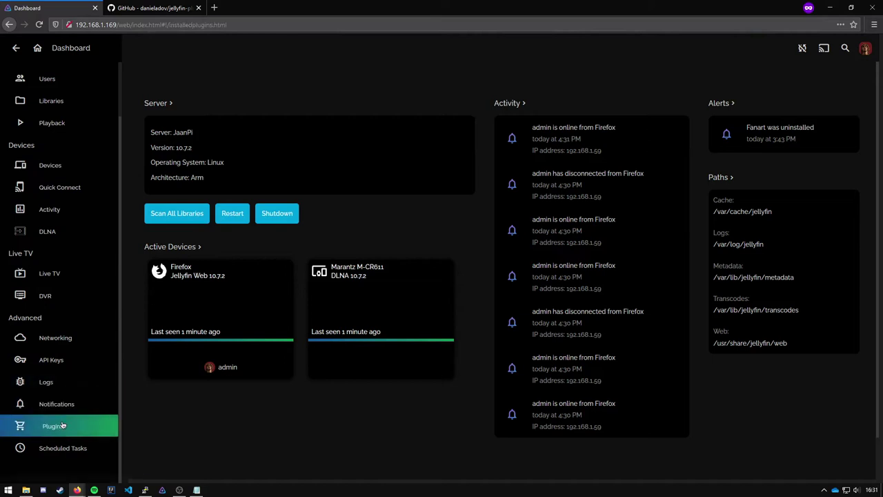
Install Fanart version 6.0.0.0 from the plugin catalog and dismiss the success message.
left_click(437, 52)
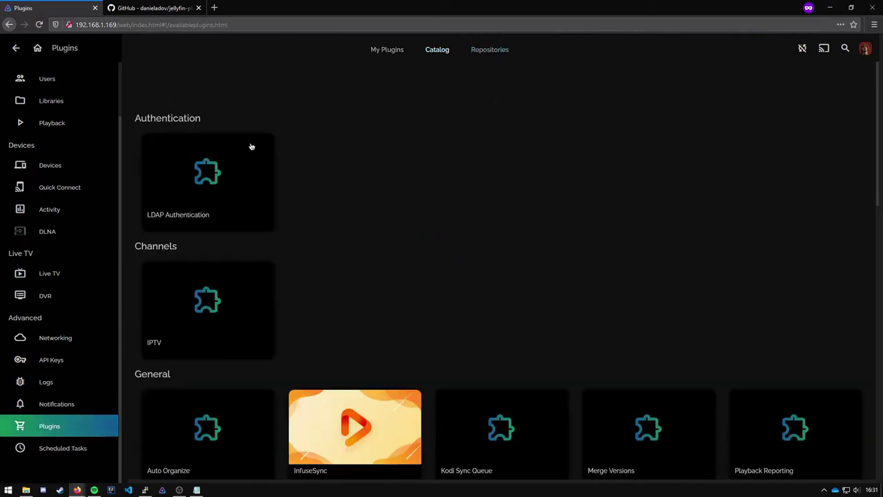
scroll(251, 147, "down", 4)
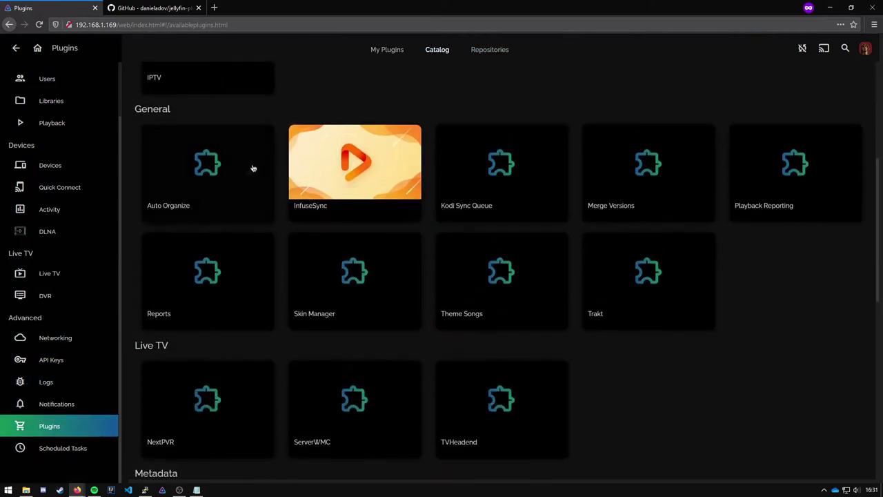
scroll(463, 292, "down", 3)
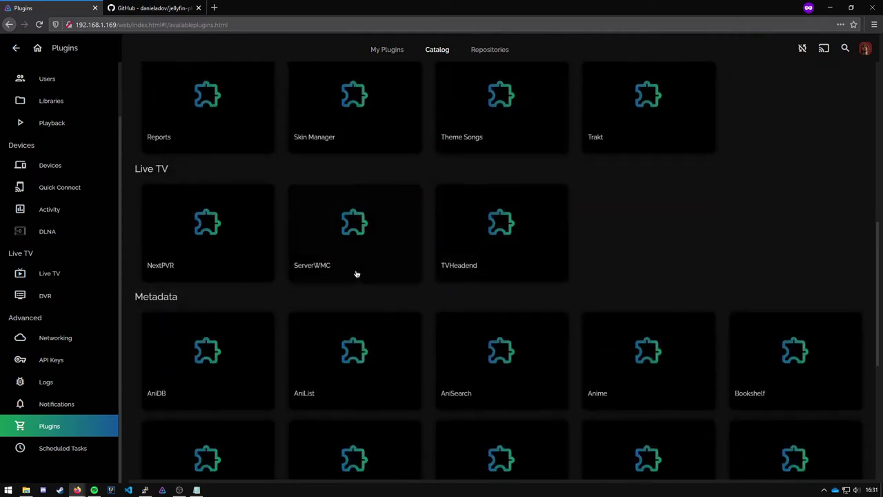
scroll(357, 274, "down", 3)
left_click(357, 248)
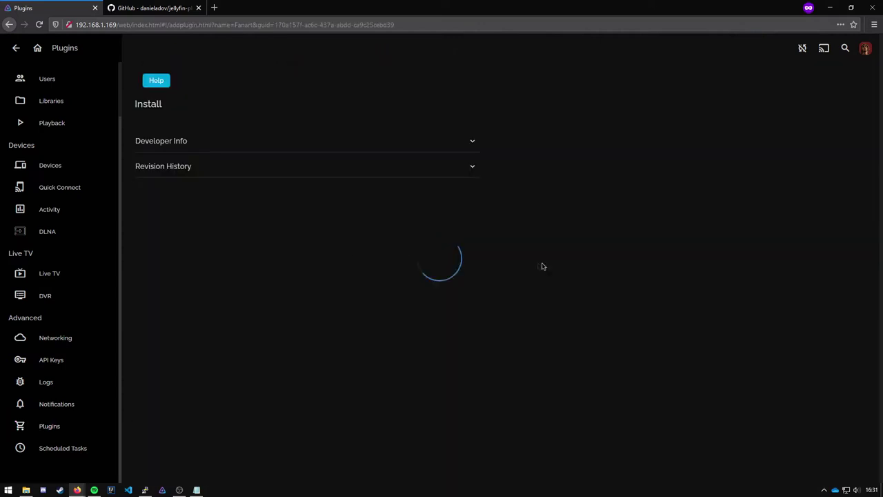
left_click(301, 172)
left_click(296, 181)
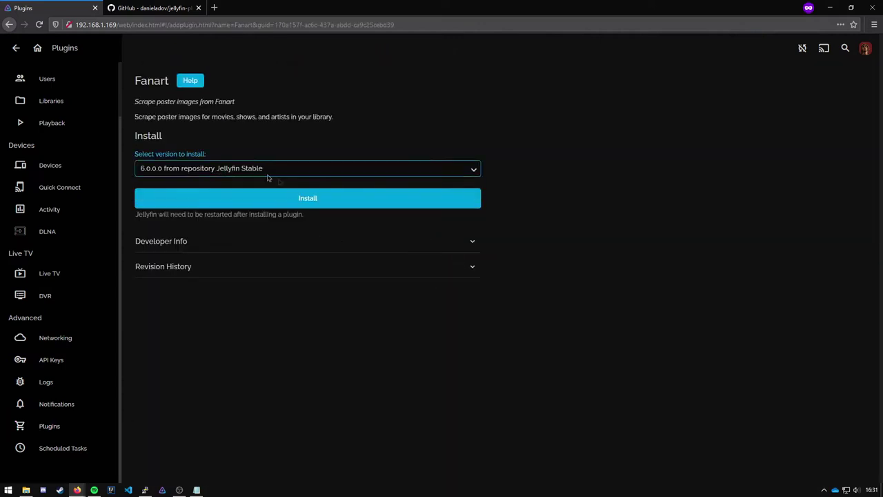
left_click(289, 205)
left_click(439, 289)
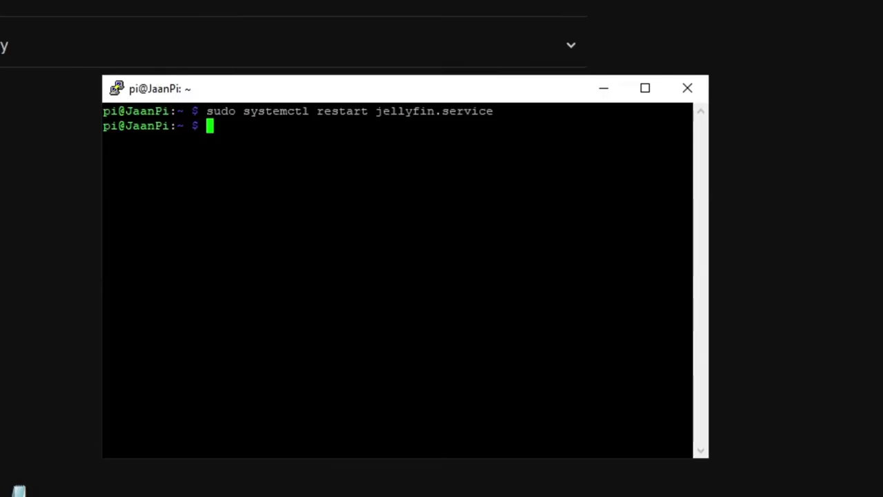
Rerun the jellyfin.service restart command in PuTTY and reload the Jellyfin page.
key("Up")
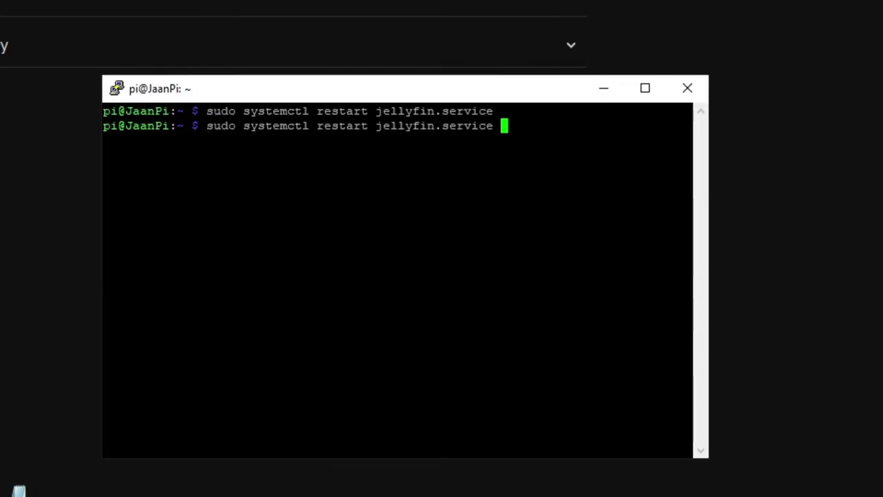
key("Return")
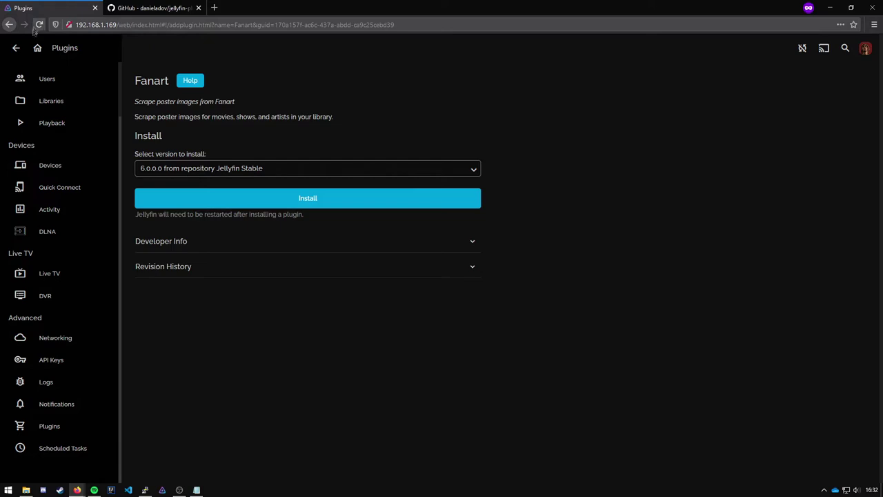
left_click(39, 27)
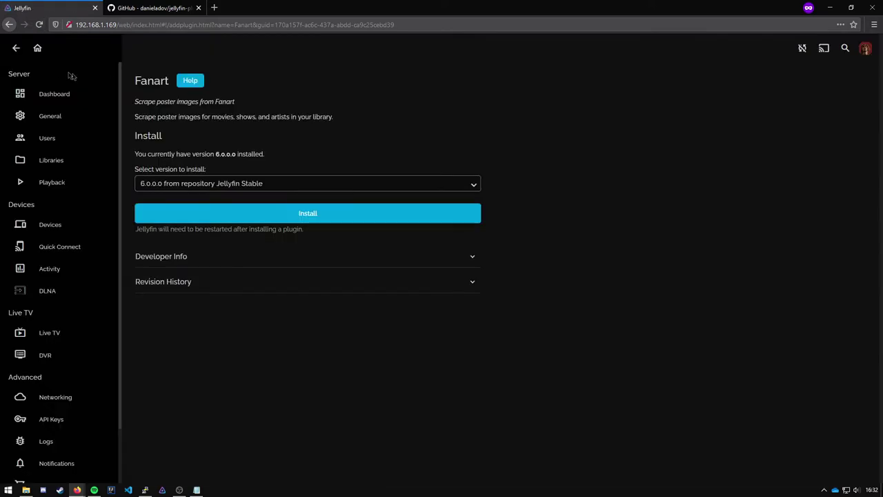
Open the Shows library's Manage library settings from Dashboard > Libraries.
left_click(37, 50)
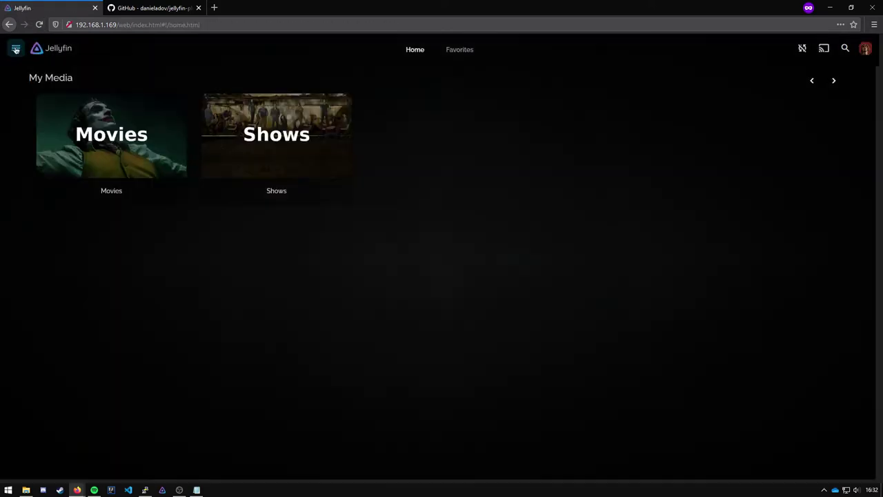
left_click(16, 48)
left_click(53, 162)
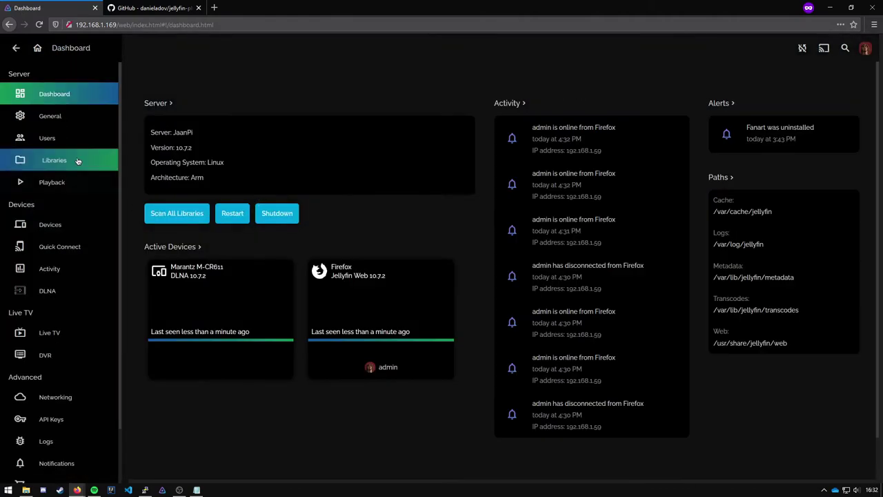
left_click(55, 160)
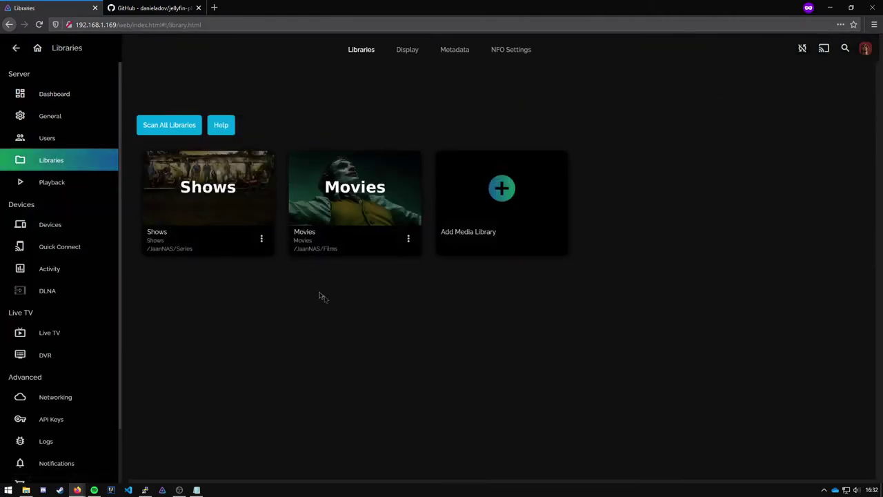
left_click(260, 241)
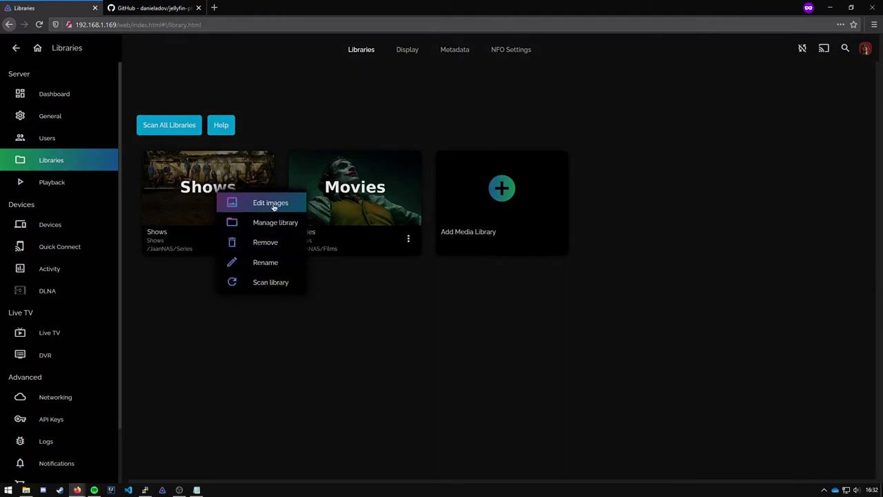
left_click(279, 228)
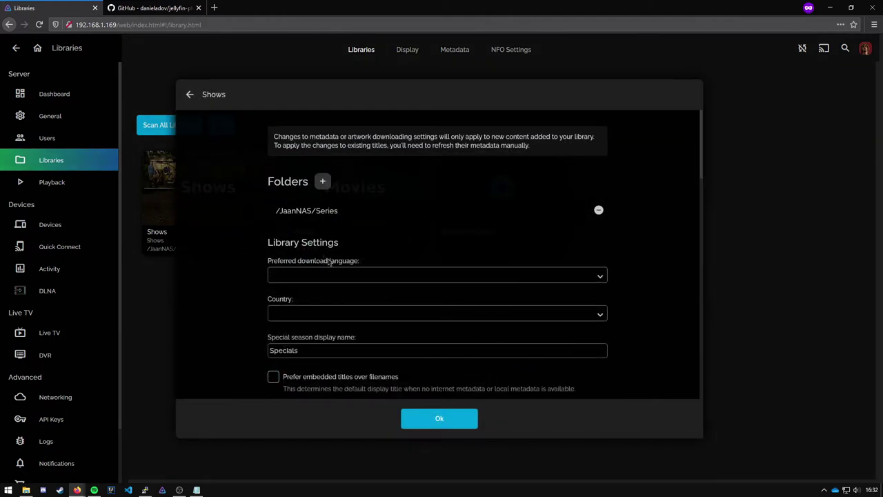
Tick Fanart under Series and Season Image Fetchers and save with Ok.
scroll(223, 266, "down", 10)
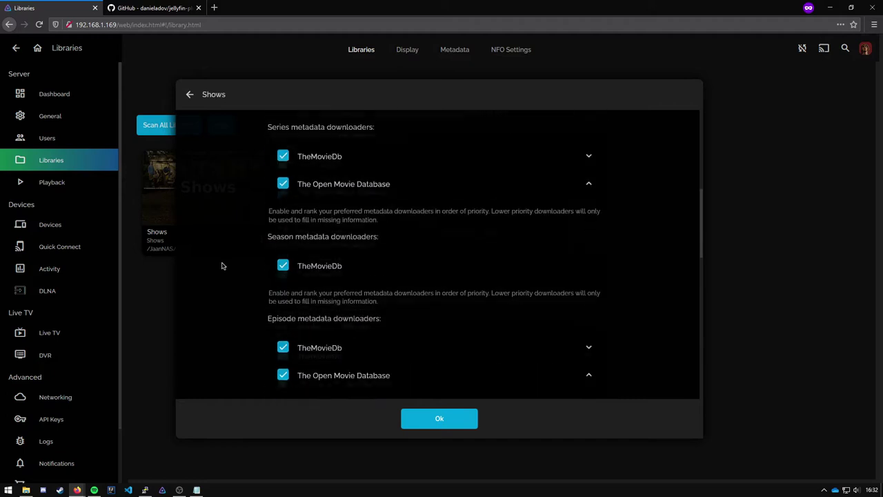
scroll(222, 267, "down", 4)
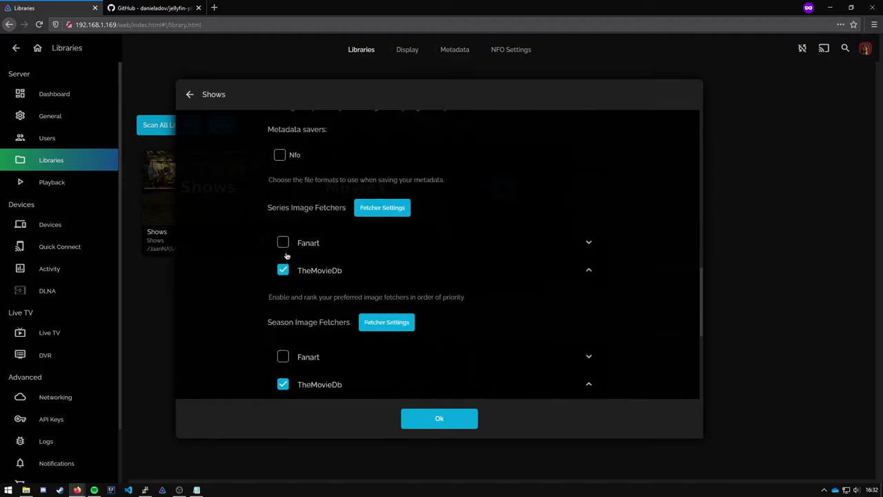
left_click(282, 243)
scroll(260, 258, "down", 2)
left_click(282, 267)
scroll(230, 266, "down", 3)
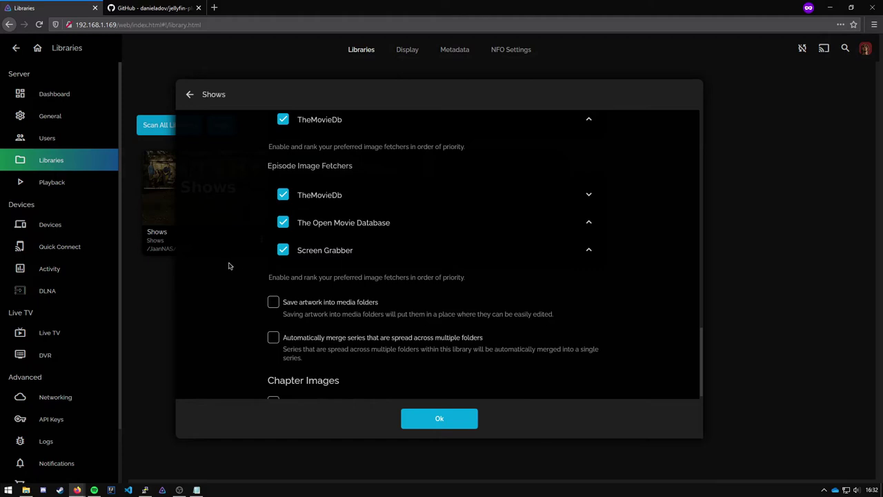
left_click(439, 419)
Refresh the Shows library with the Replace all metadata refresh mode.
left_click(262, 238)
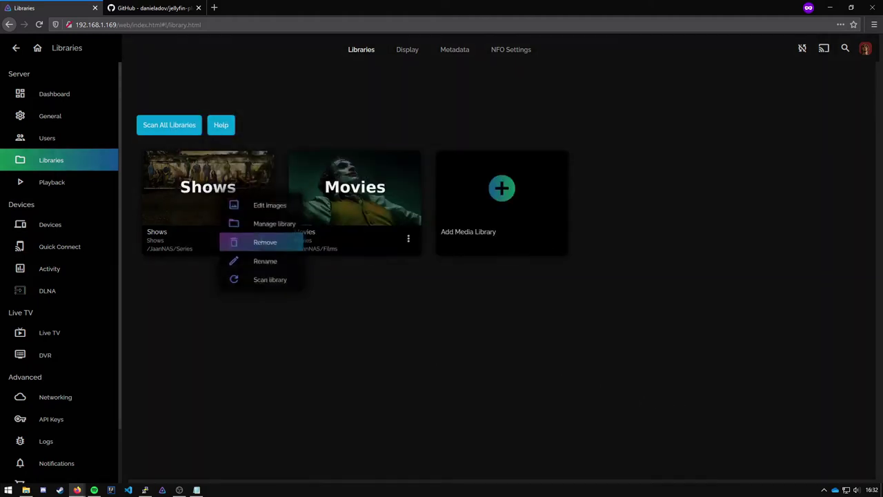
left_click(271, 281)
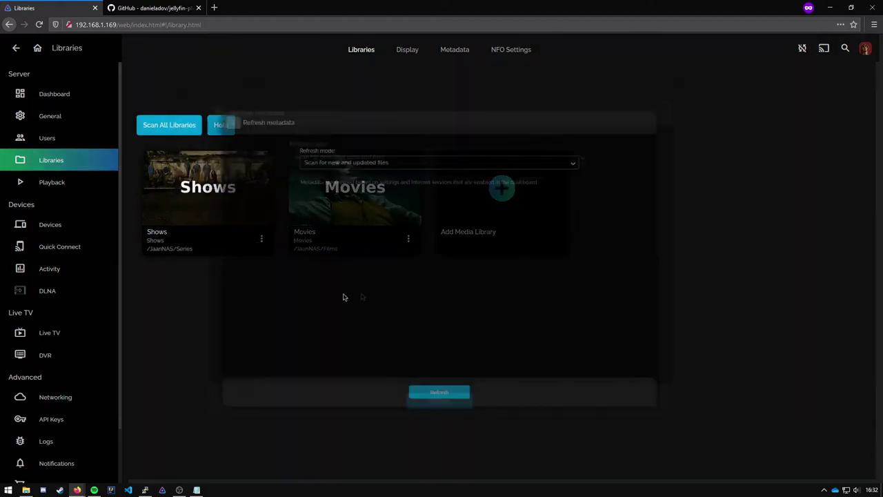
left_click(343, 149)
left_click(339, 186)
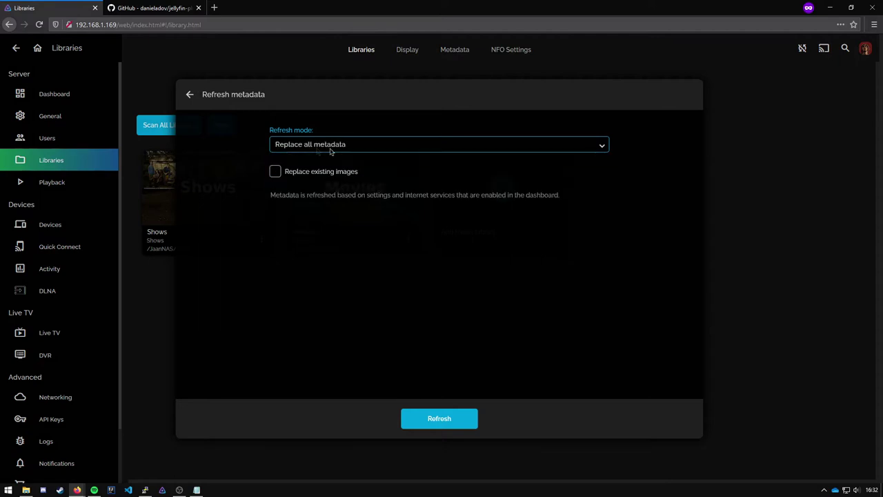
left_click(421, 418)
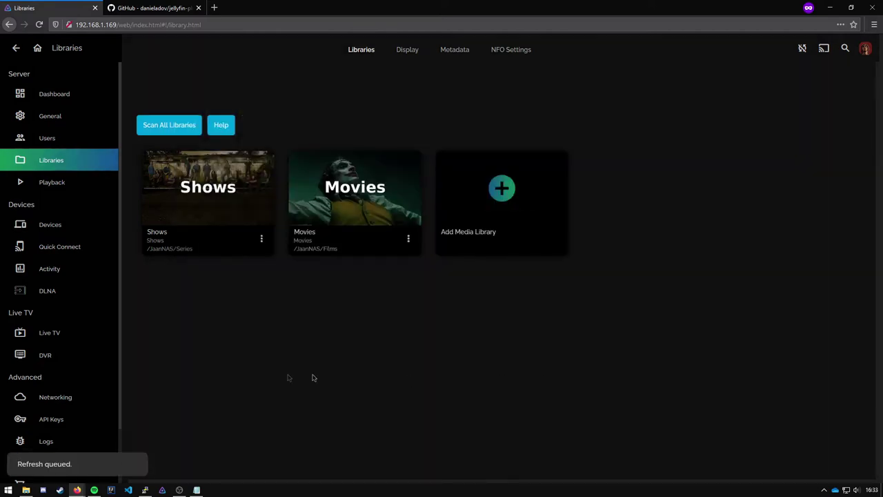
Go from the home page to Dashboard > Libraries to watch the rescan.
left_click(37, 48)
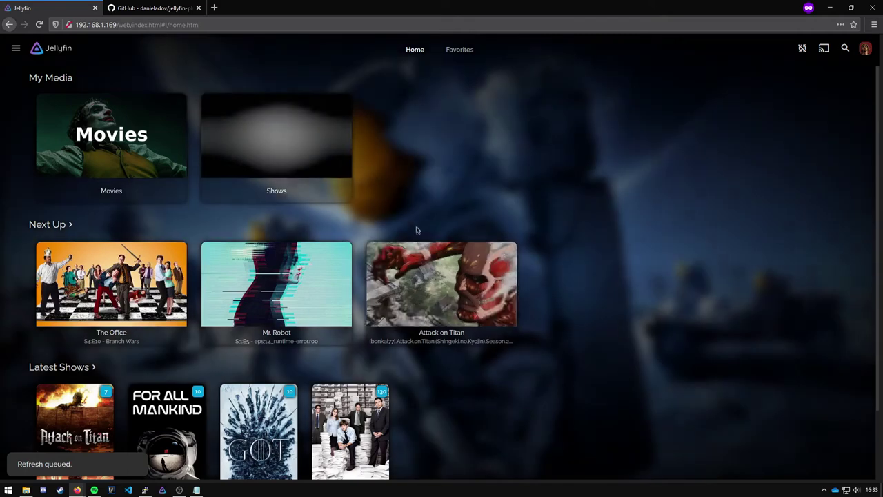
left_click(16, 48)
left_click(65, 160)
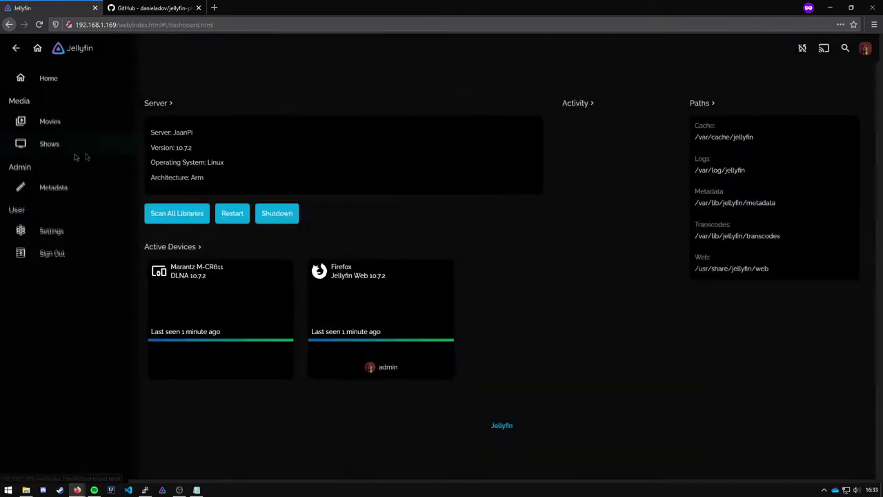
left_click(62, 160)
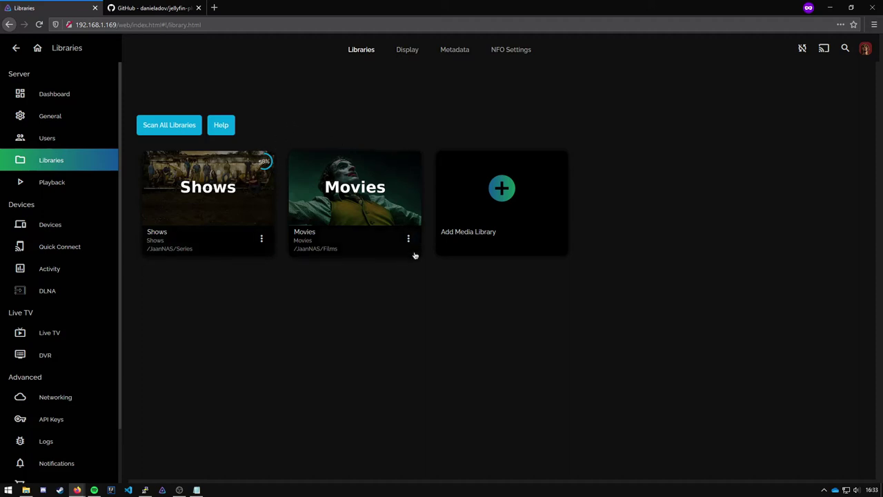
Enable Fanart as an image fetcher in the Movies library settings and save.
left_click(407, 239)
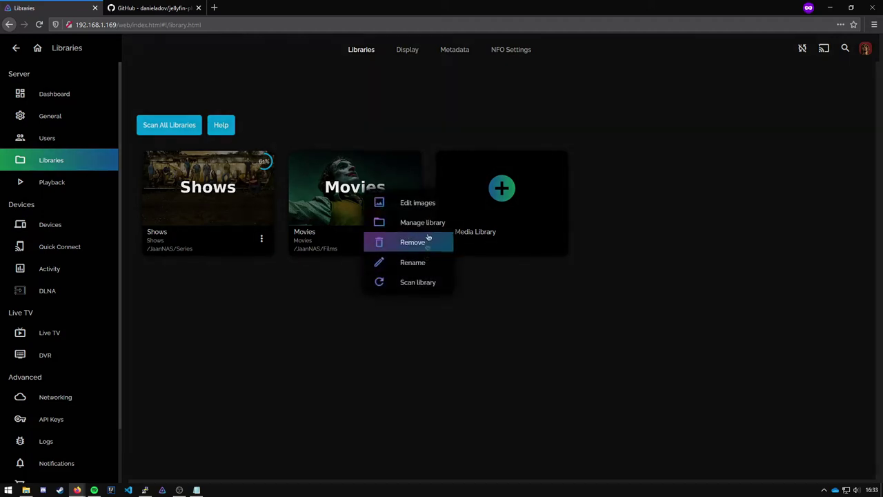
left_click(422, 223)
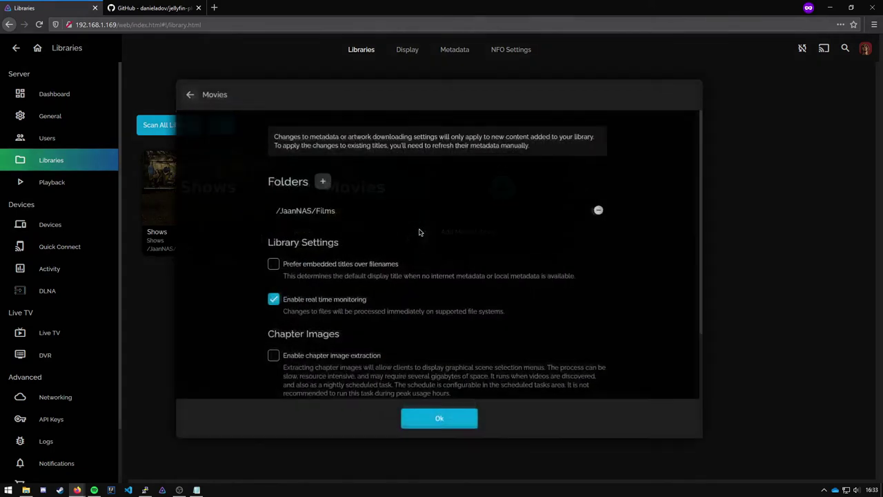
scroll(340, 274, "down", 2)
scroll(340, 272, "down", 6)
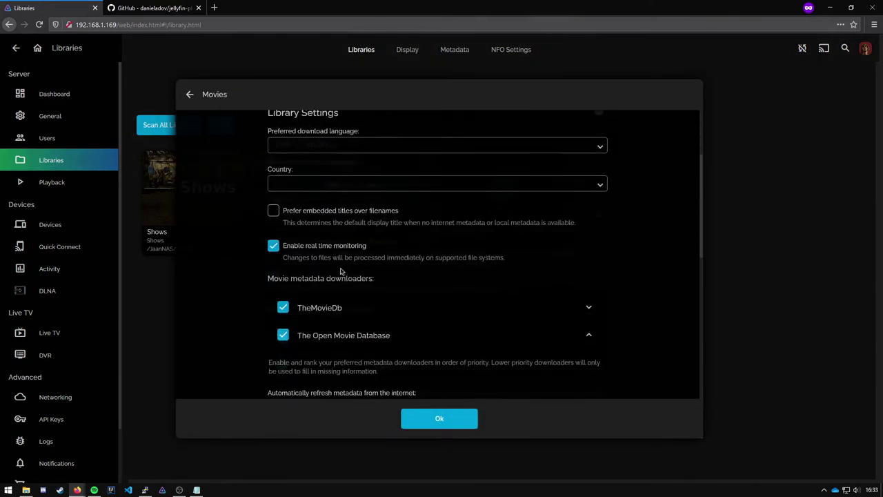
left_click(282, 234)
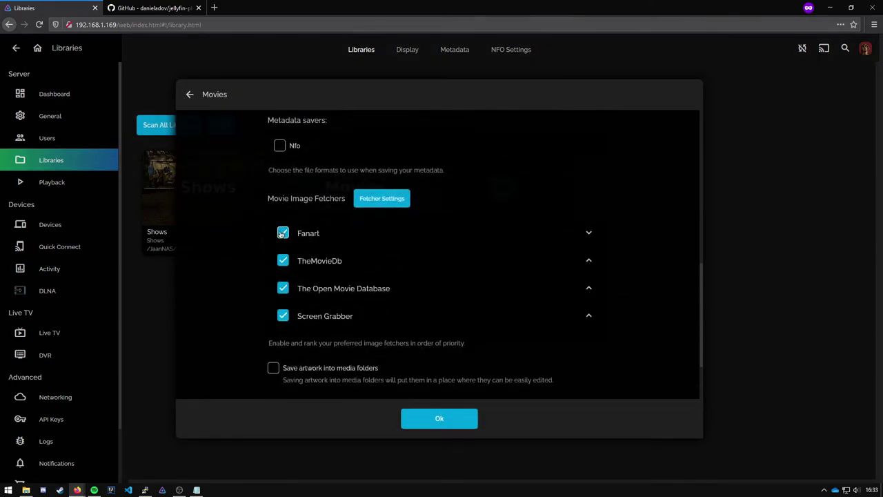
scroll(380, 331, "down", 4)
left_click(414, 418)
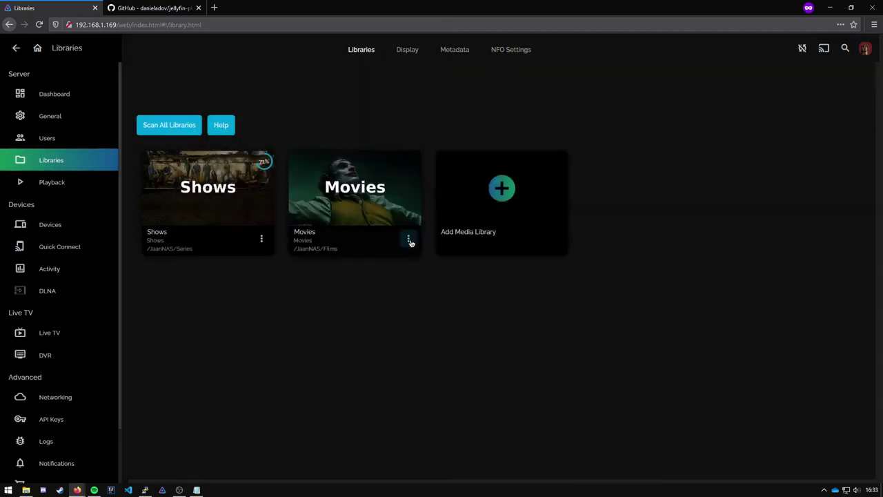
Refresh the Movies library metadata with Replace all metadata, leaving existing images unreplaced.
left_click(408, 238)
left_click(434, 283)
left_click(364, 148)
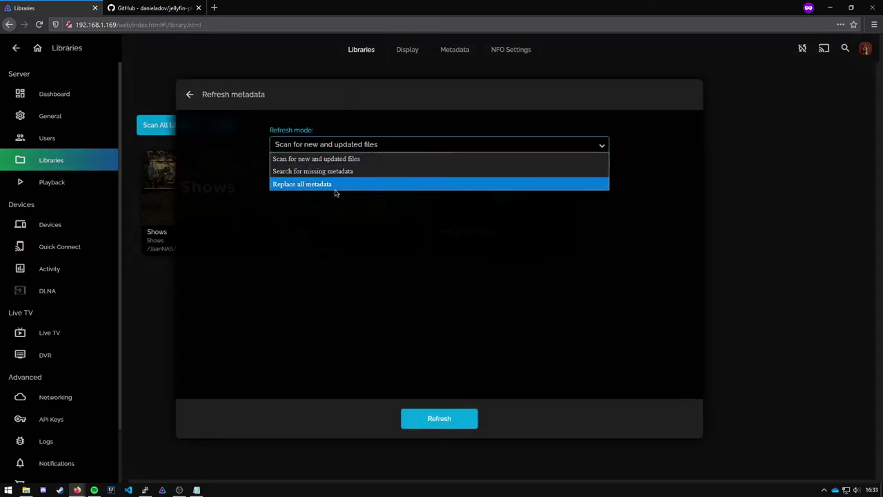
left_click(336, 190)
left_click(276, 172)
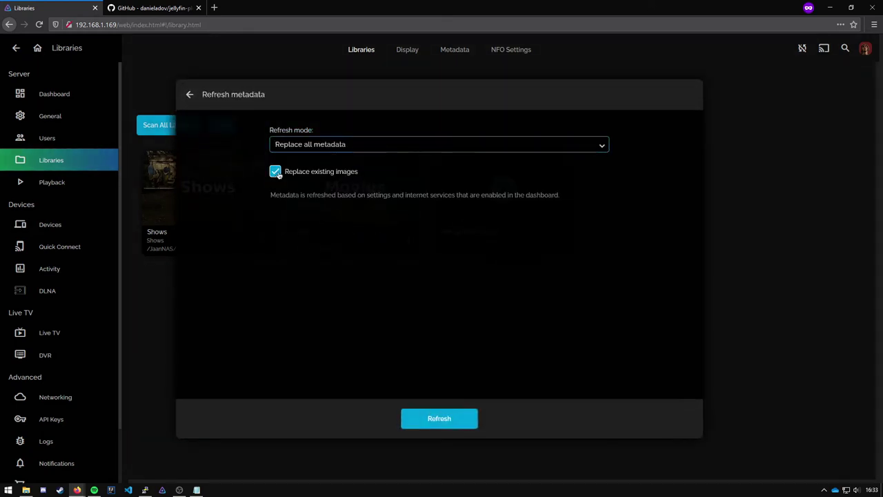
left_click(278, 174)
left_click(458, 419)
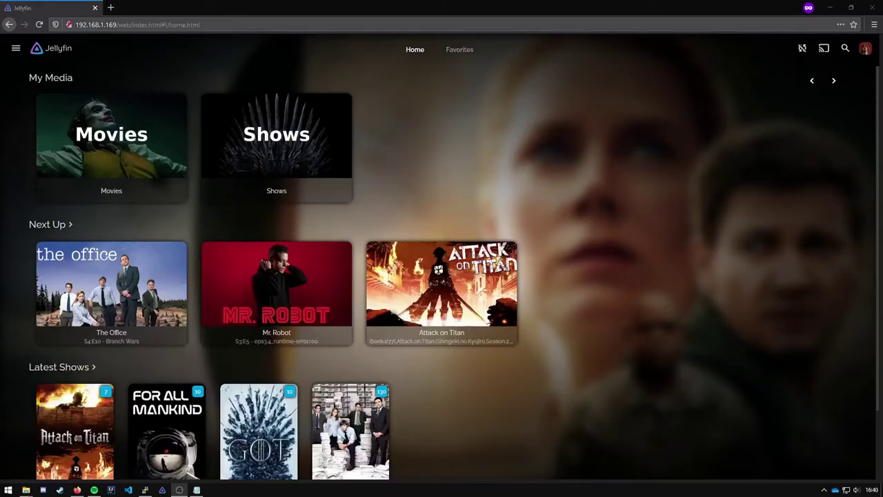
left_click(43, 11)
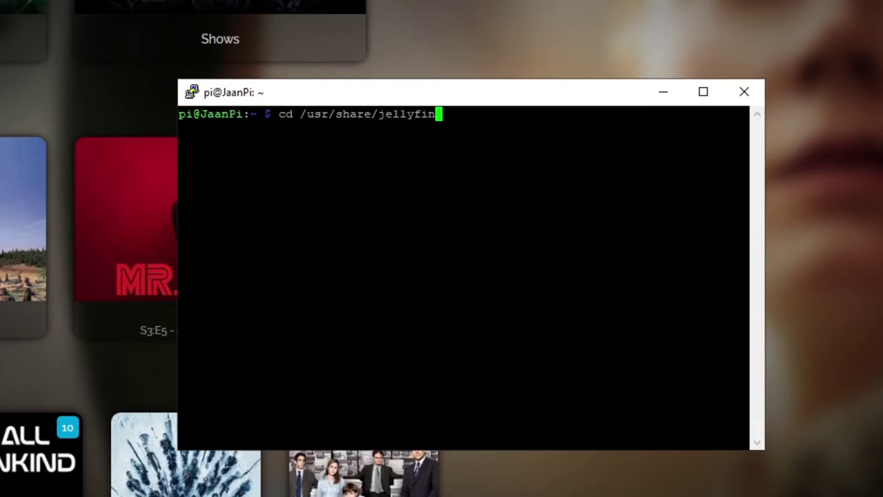
Change into /usr/share/jellyfin/web/ and list its files.
type("/web/")
key("Return")
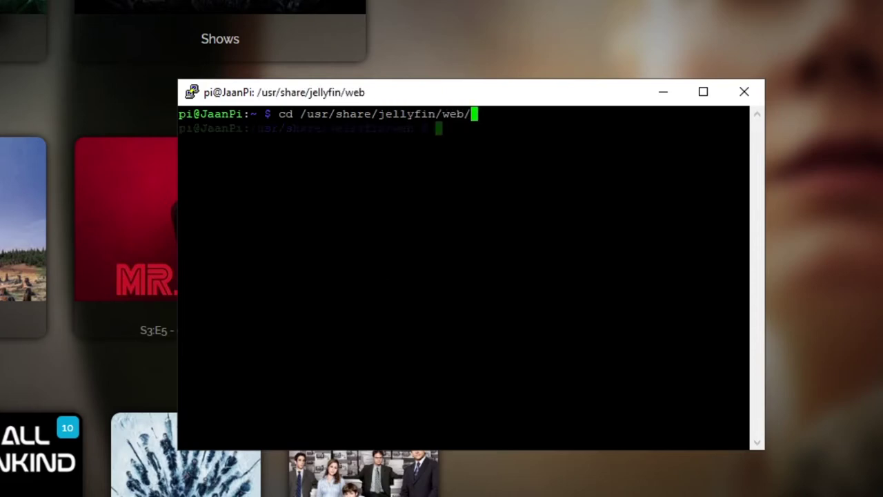
type("ls")
key("Return")
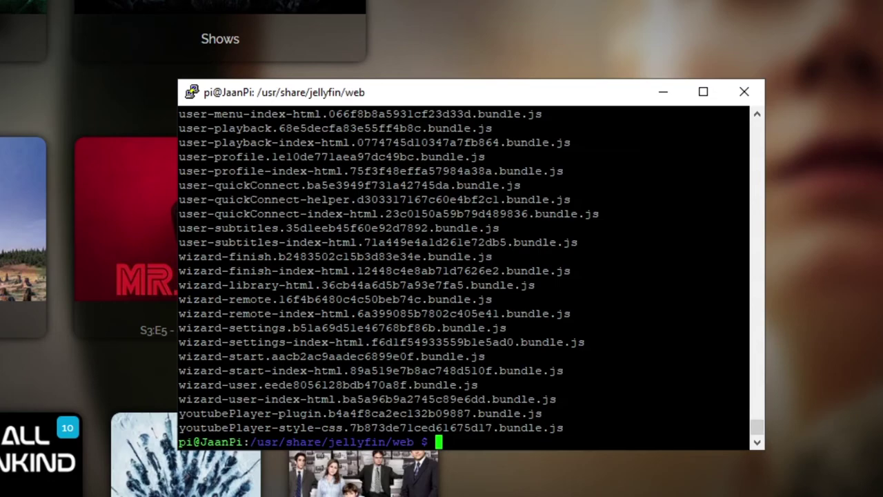
scroll(464, 276, "up", 20)
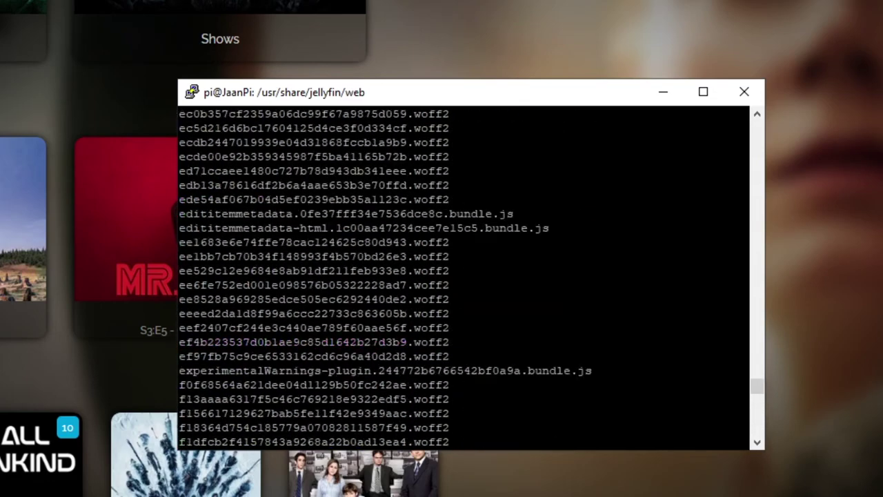
scroll(464, 276, "down", 20)
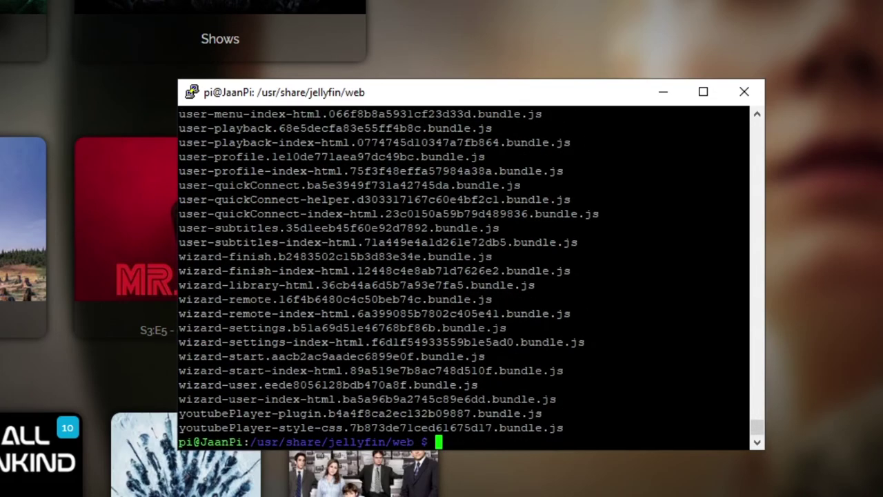
Open the main.*.bundle.js file in nano with sudo, tab-completing its name.
type("sudo nano ")
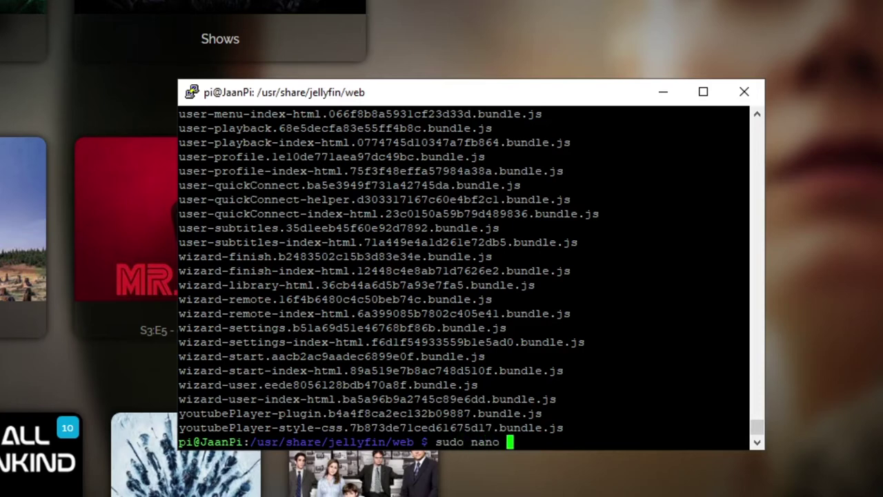
type("main")
key("Tab")
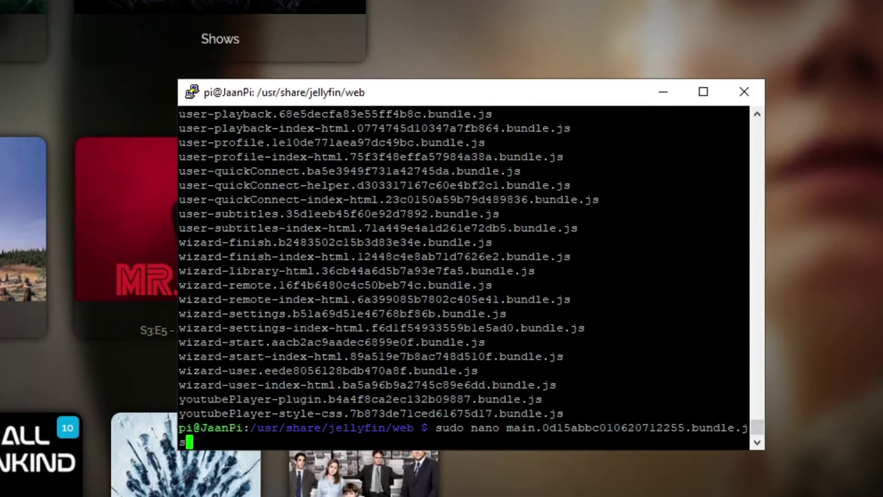
left_click_drag(506, 428, 544, 428)
double_click(595, 428)
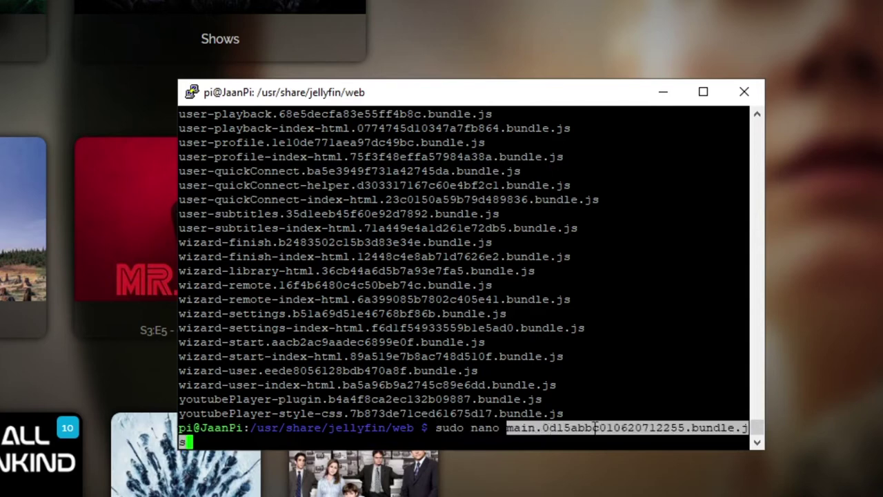
left_click(595, 428)
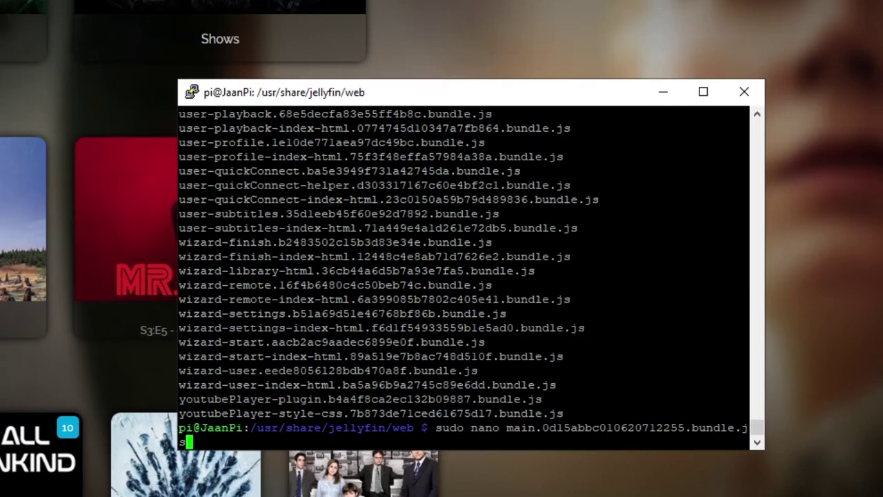
key("Return")
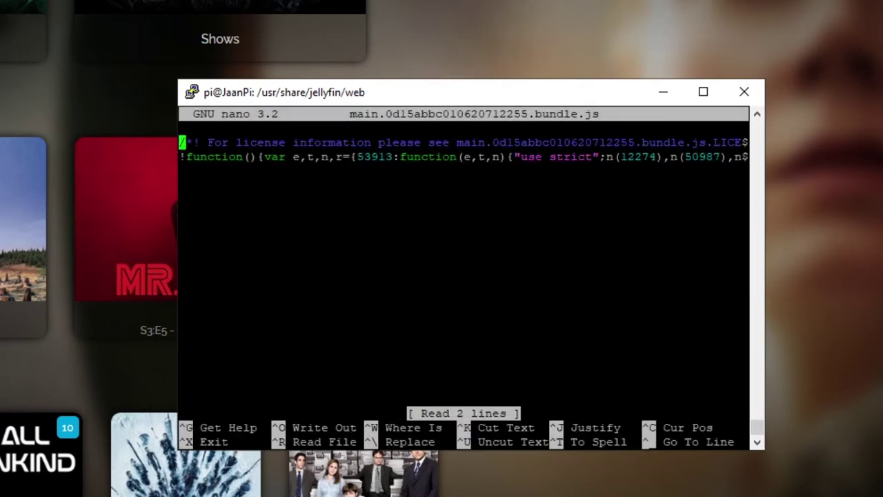
Search the bundle file in nano for 'document.title'.
key("Right")
key("Right")
key("Right")
key("Right")
key("Right")
key("Right")
key("Right")
key("Right")
key("Right")
key("Right")
key("Right")
key("Right")
key("Right")
key("Right")
key("Right")
key("Right")
key("Right")
key("Right")
key("Right")
key("Right")
key("Right")
key("Right")
key("Right")
key("Right")
key("Right")
key("Right")
key("Right")
key("Right")
key("Right")
key("Right")
key("Right")
key("Right")
key("Right")
key("Right")
key("Right")
key("Right")
key("Right")
key("Right")
key("Right")
key("Right")
key("ctrl+w")
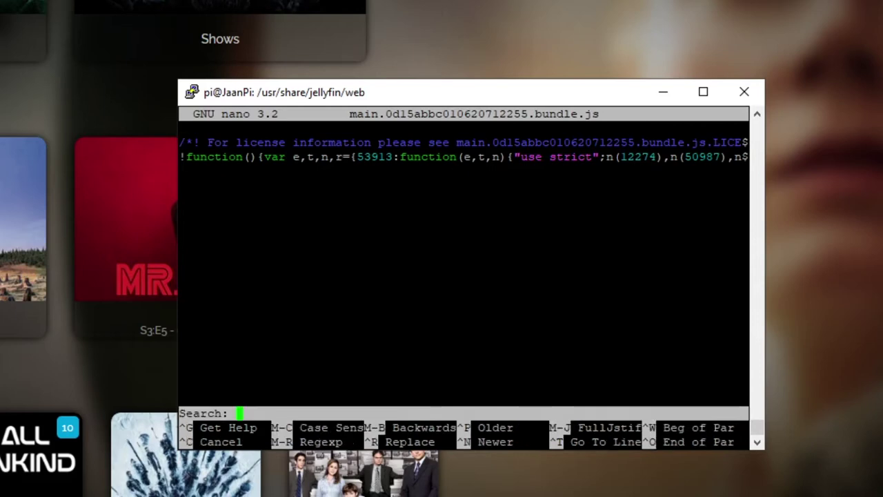
type("document.title")
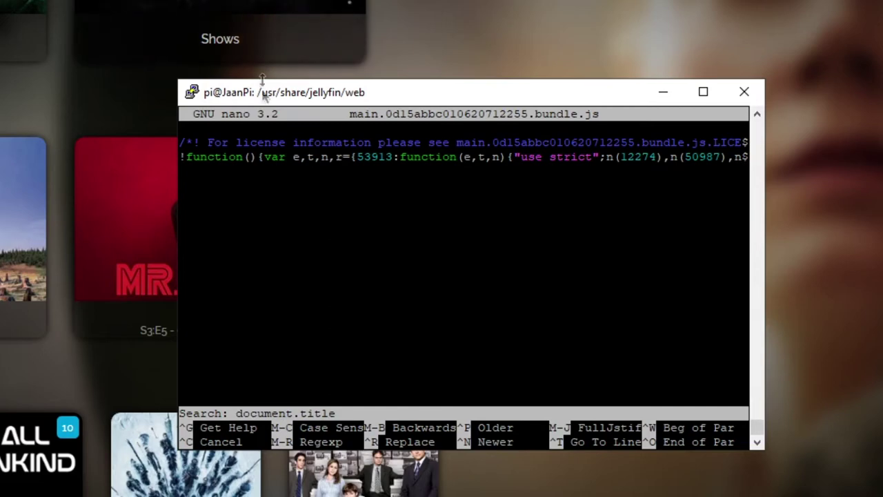
left_click_drag(283, 93, 290, 86)
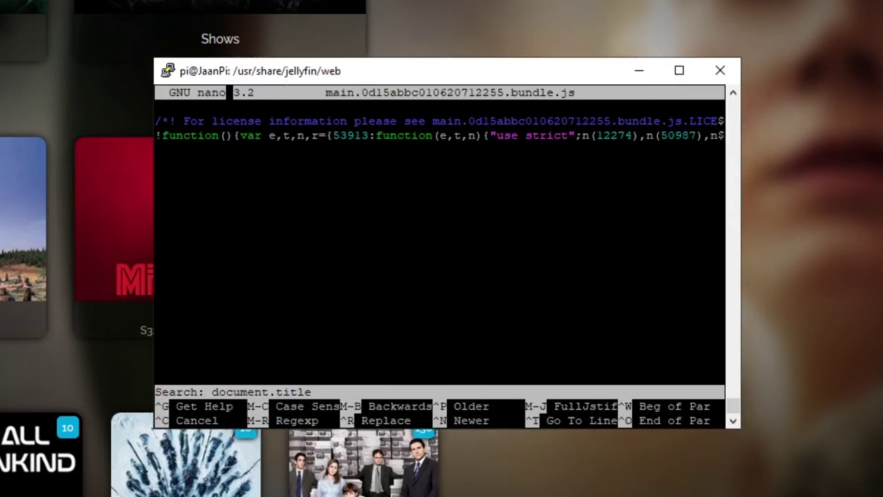
key("Return")
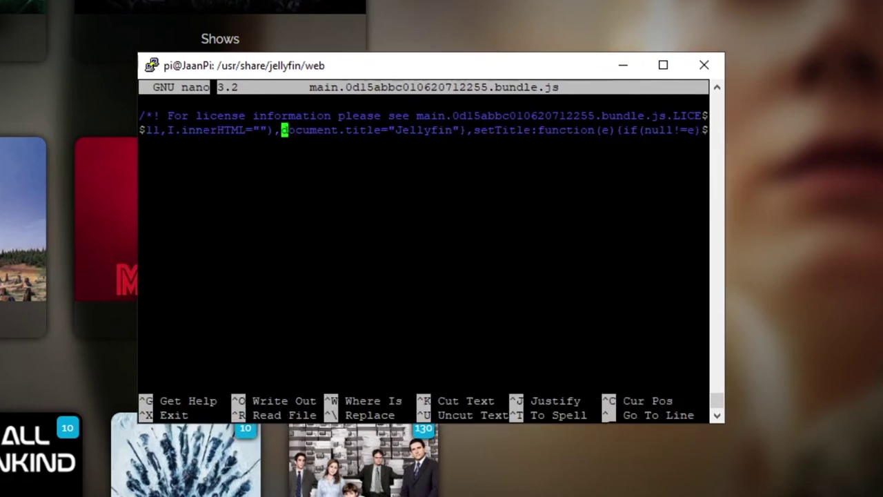
Replace 'Jellyfin' in the title string with 'Tutorial'.
key("Right")
key("Right")
key("Right")
key("Right")
key("Right")
key("Right")
key("Right")
key("Right")
key("Right")
key("Right")
key("Right")
key("Right")
key("Right")
key("Right")
key("Right")
key("Right")
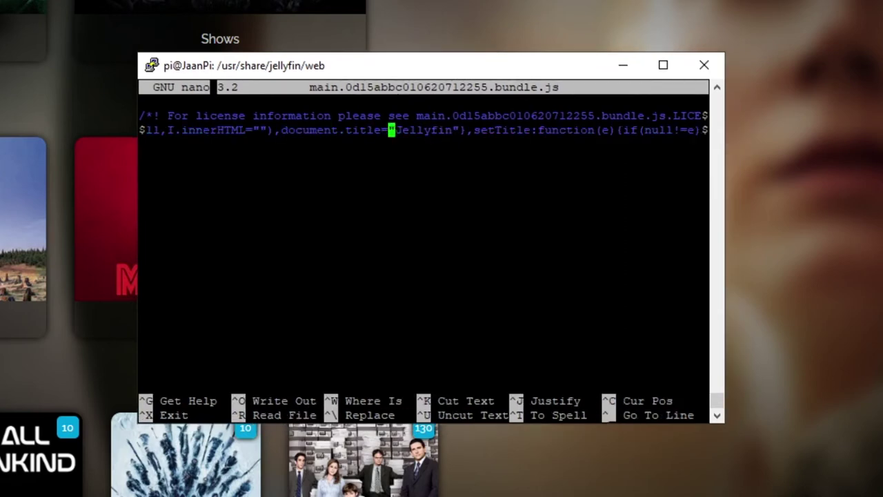
key("Right")
key("Right")
key("Right")
key("Right")
key("Right")
key("Right")
key("Right")
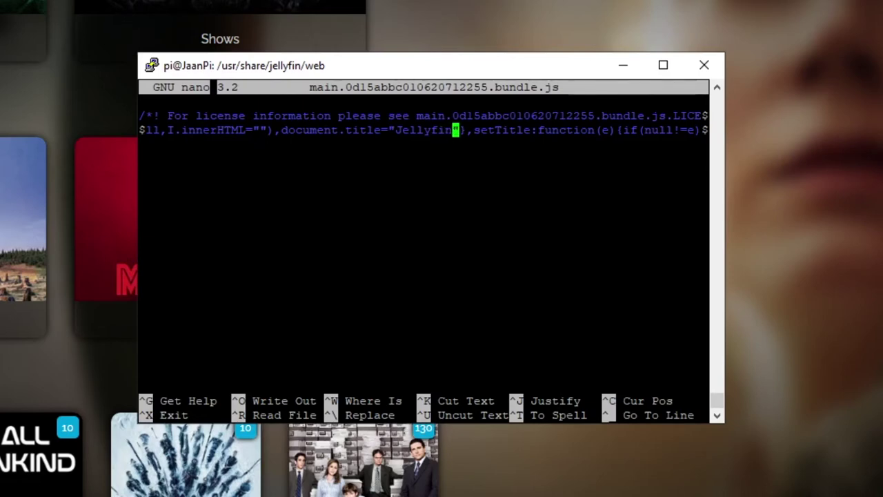
key("BackSpace")
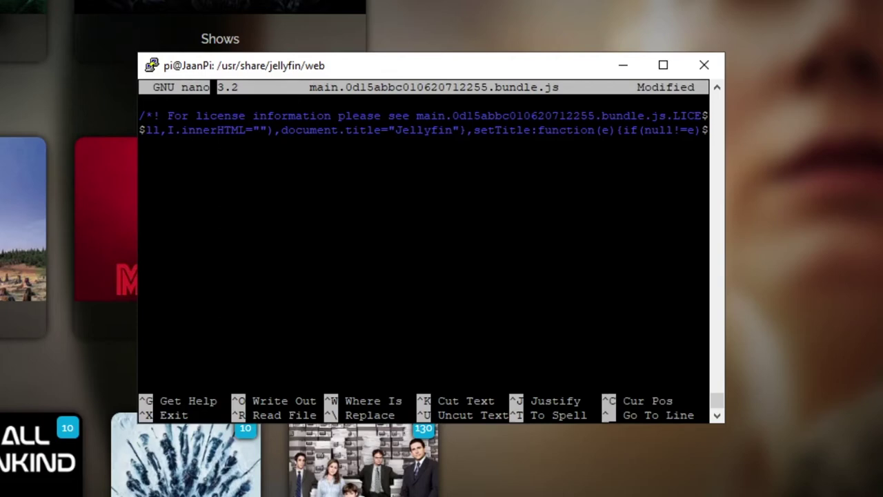
key("BackSpace")
key("BackSpace")
key("BackSpace")
key("BackSpace")
key("BackSpace")
key("BackSpace")
key("BackSpace")
key("BackSpace")
key("BackSpace")
key("BackSpace")
key("BackSpace")
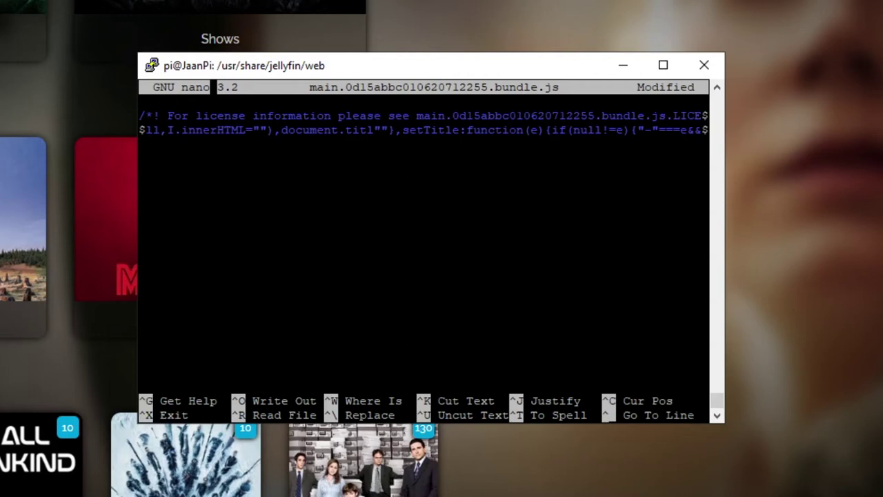
type("T")
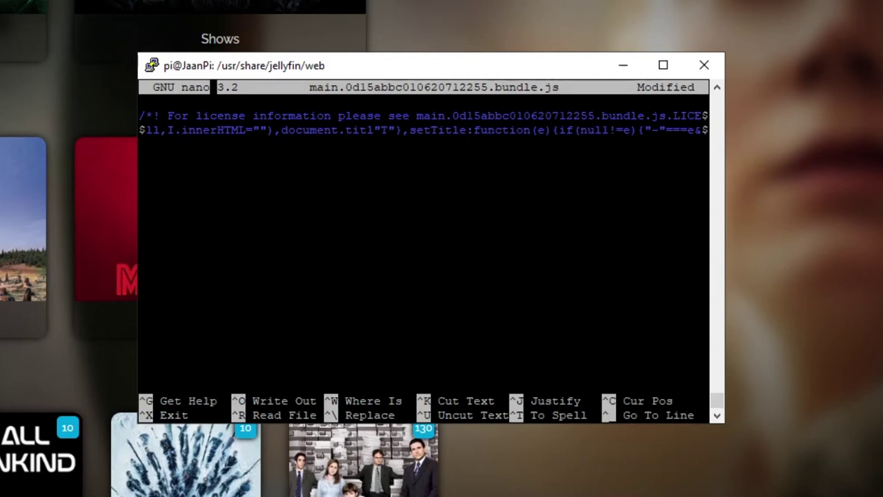
type("utorial")
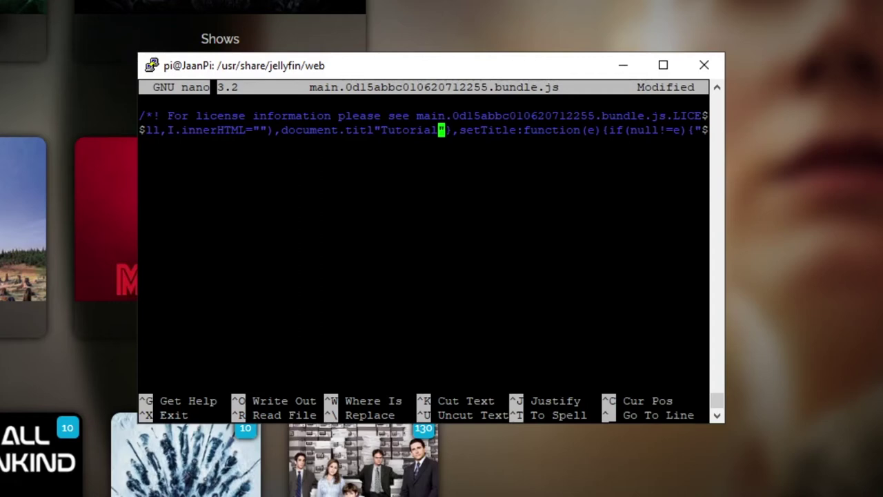
key("Right")
key("Right")
Find the next document.title occurrence and change its default 'Jellyfin' title to 'Tutorial'.
key("Left")
key("Left")
key("Left")
key("Left")
key("Left")
key("Left")
left_click(356, 130)
key("Right")
key("Right")
key("Right")
key("Right")
key("Right")
key("Right")
key("Right")
key("Right")
key("Right")
key("Right")
key("Right")
key("Right")
key("Right")
key("Right")
key("Right")
key("ctrl+w")
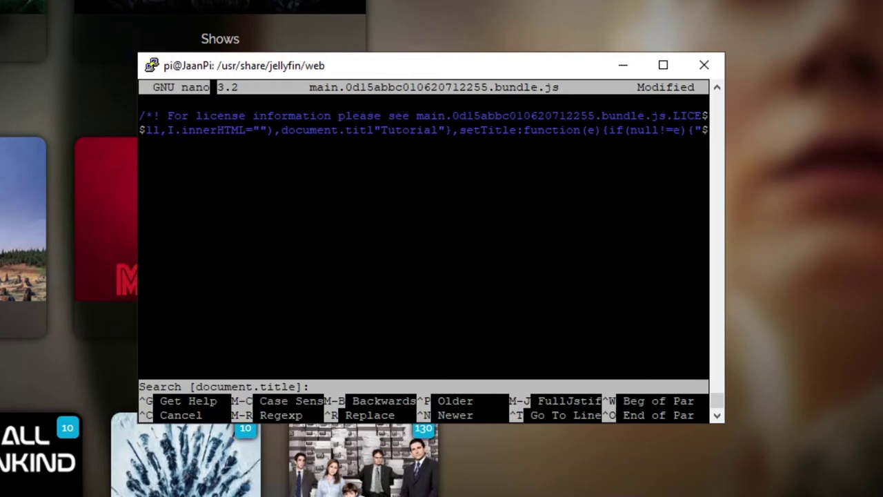
key("Return")
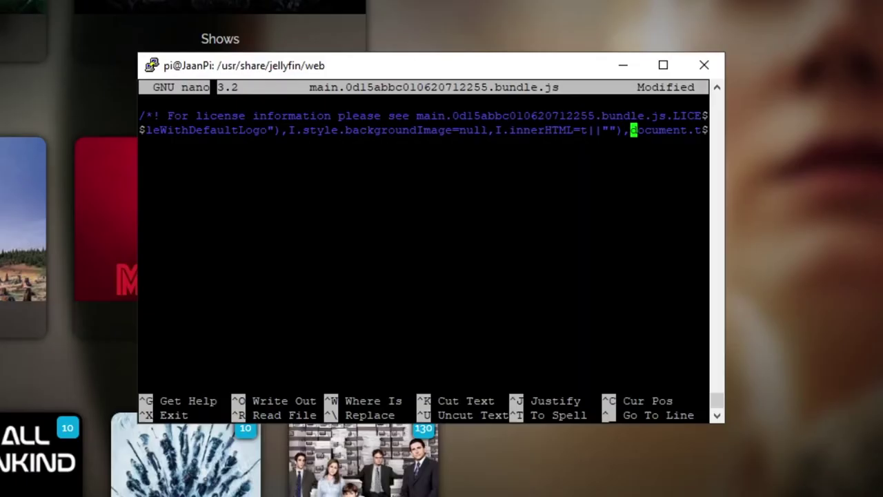
key("Right")
key("Right")
key("Right")
key("Right")
key("Right")
key("Right")
key("Right")
key("Right")
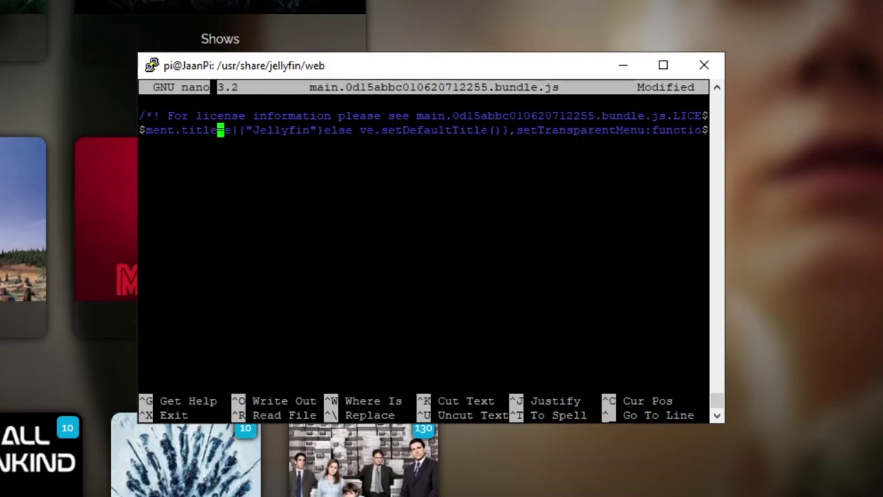
key("Right")
key("Right")
key("Right")
key("Right")
key("Right")
key("Right")
key("Right")
key("Right")
key("Right")
key("Right")
key("Right")
key("Right")
key("Right")
key("BackSpace")
key("BackSpace")
key("BackSpace")
key("BackSpace")
key("BackSpace")
key("BackSpace")
key("BackSpace")
key("BackSpace")
type("Tutorial")
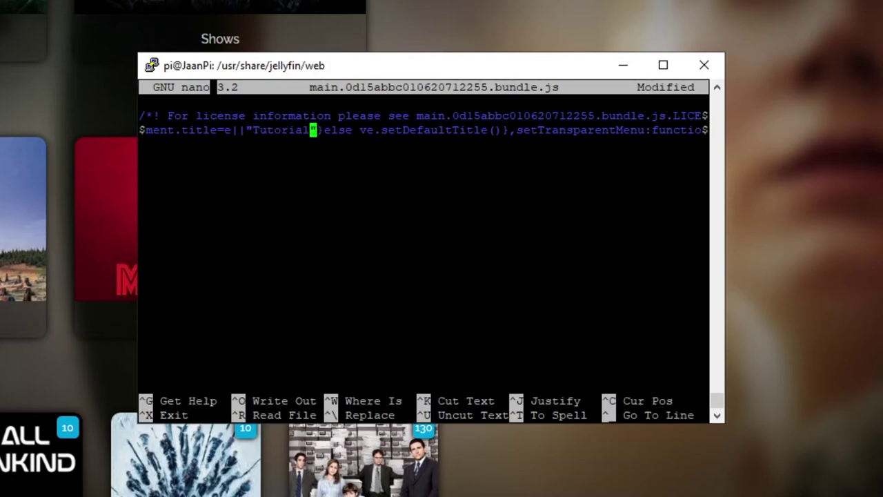
key("Right")
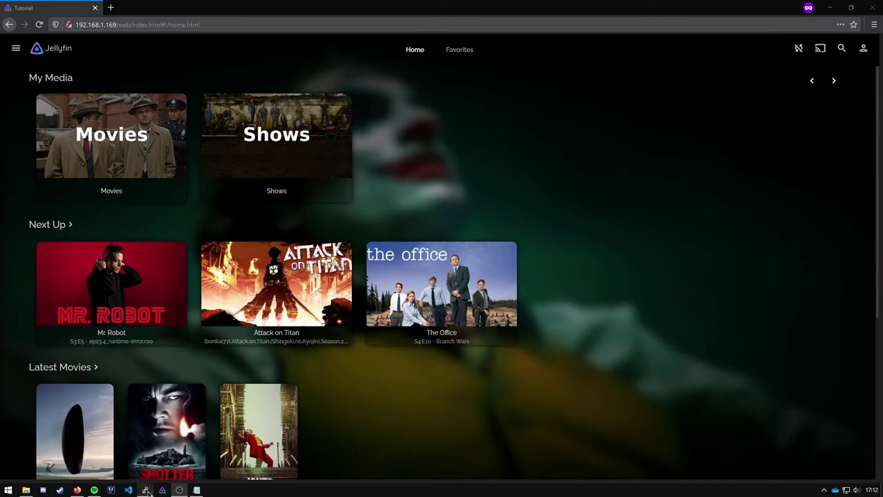
Open a new PuTTY session to the Pi from the taskbar.
left_click(145, 490)
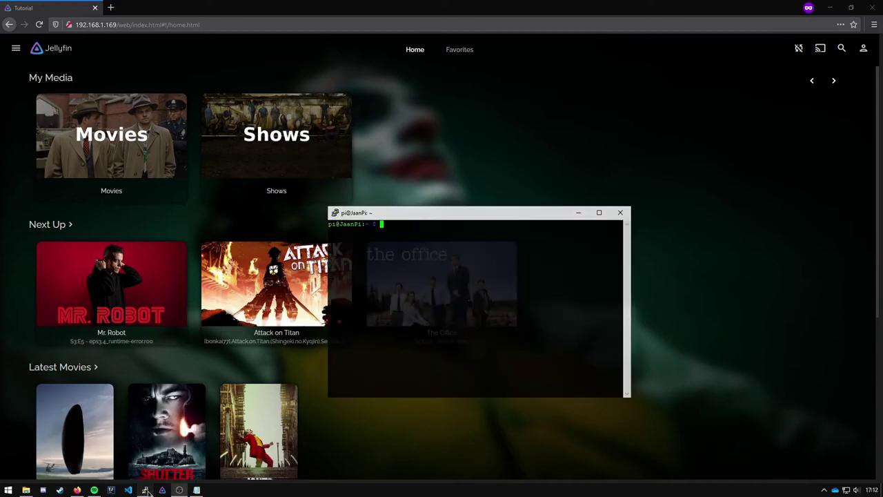
Show the Jellyfin Logos folder's five branding images, then return to PuTTY.
left_click(25, 490)
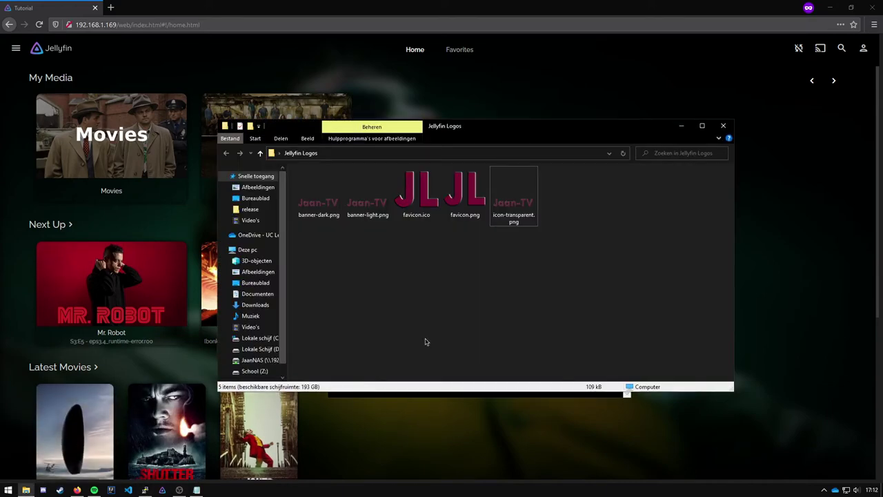
left_click_drag(583, 343, 414, 241)
left_click_drag(640, 350, 298, 170)
left_click(414, 273)
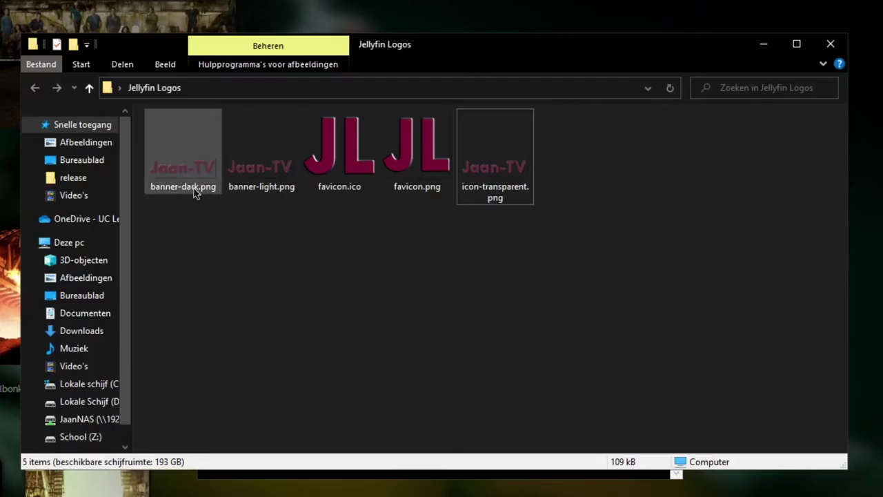
key("alt+Tab")
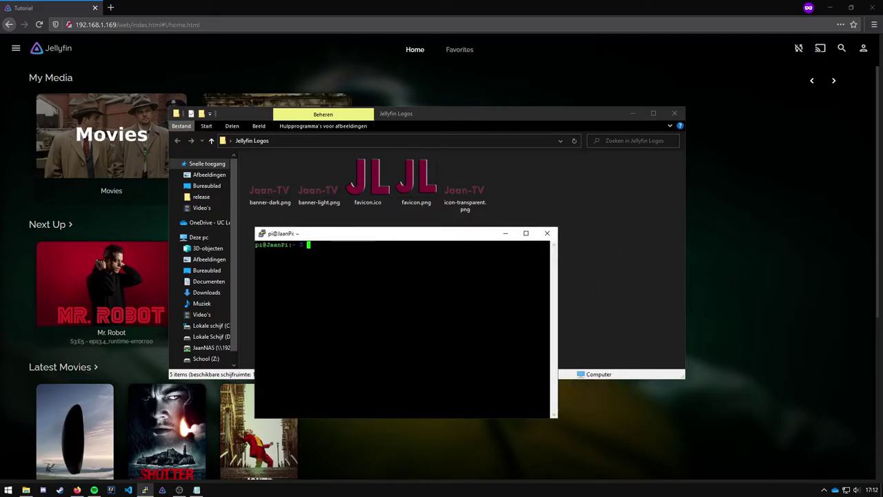
Change into /usr/share/jellyfin/web/ and list its files to locate favicon.ico and favicon.png.
type("c")
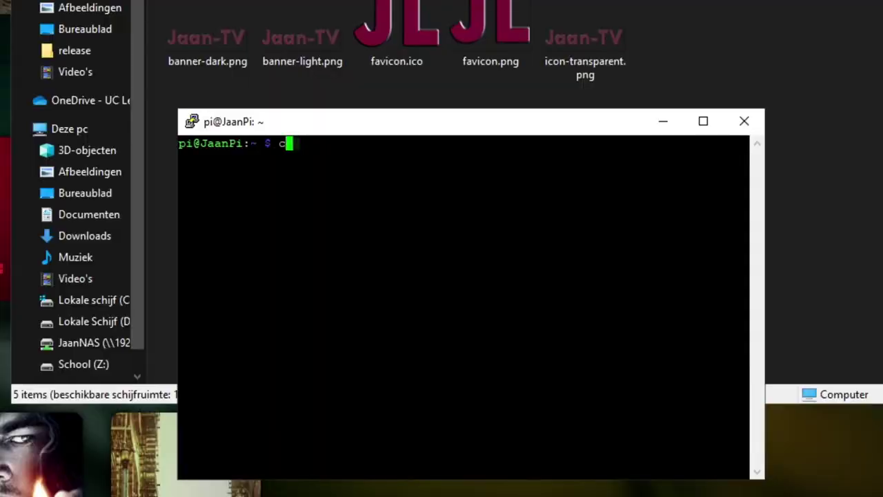
type("d /usr/")
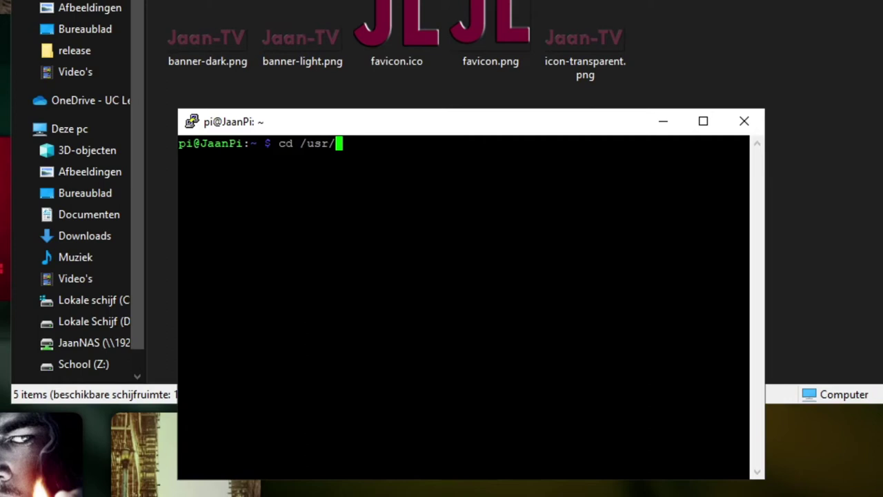
type("share/we")
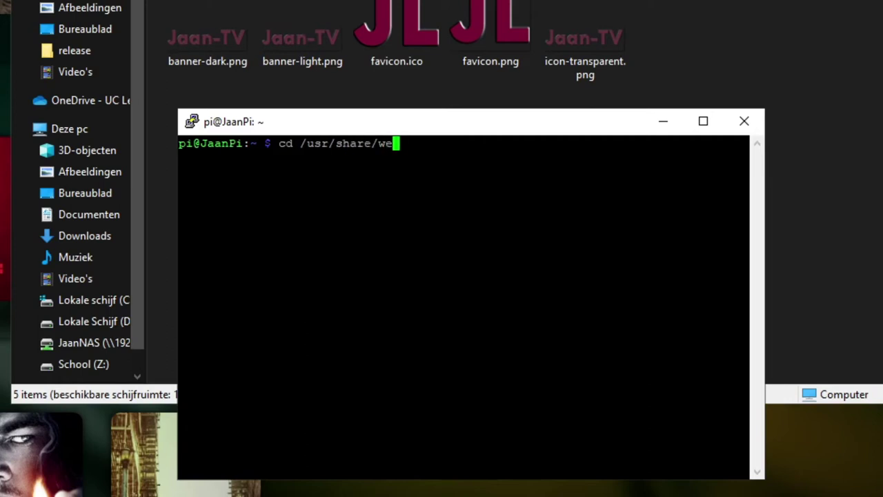
key("BackSpace")
key("BackSpace")
type("jellyfin/web/")
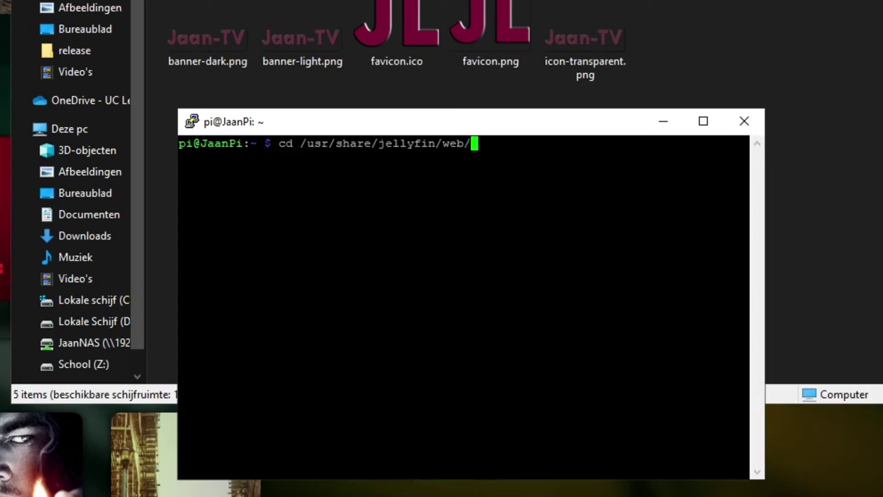
key("Return")
type("ls")
key("Return")
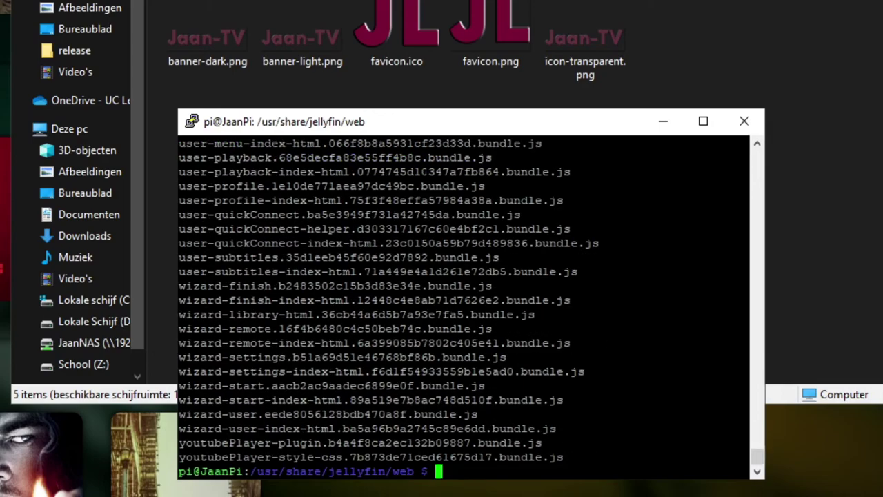
scroll(464, 304, "up", 8)
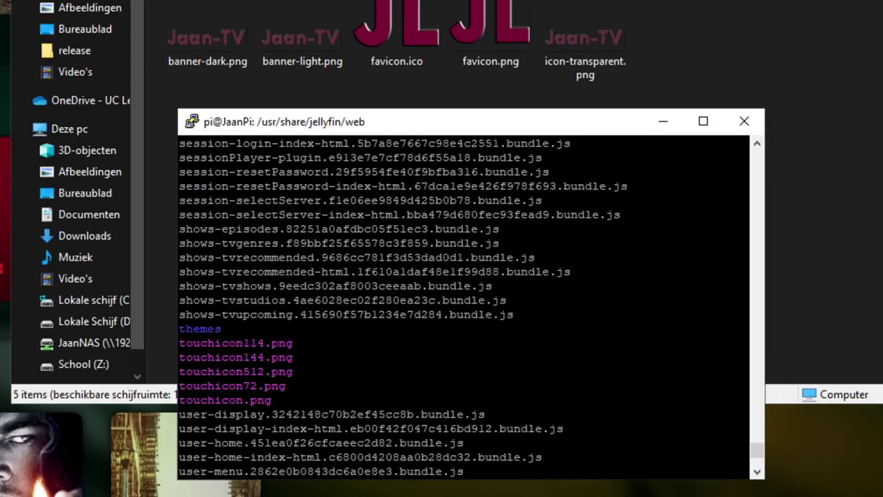
scroll(464, 303, "up", 20)
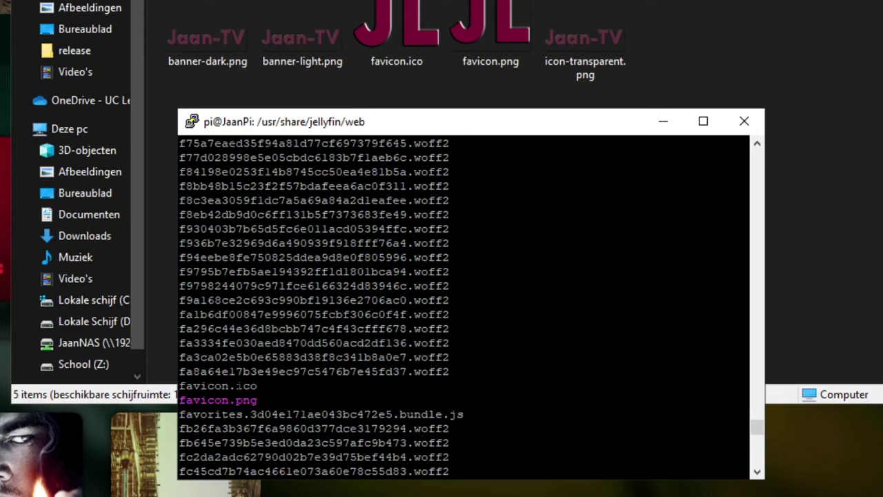
scroll(464, 303, "down", 20)
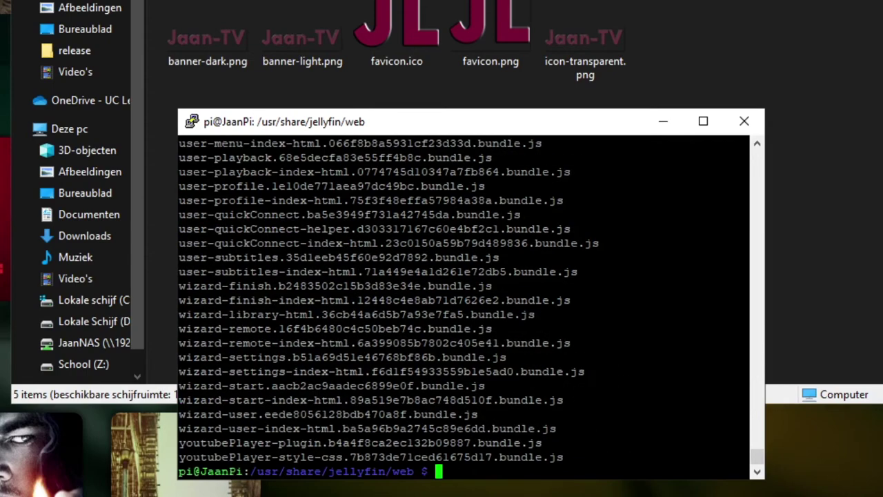
Select all five logo files in the Logos folder and return to the terminal.
left_click_drag(784, 87, 296, 71)
left_click(622, 182)
key("ctrl+a")
key("alt+Tab")
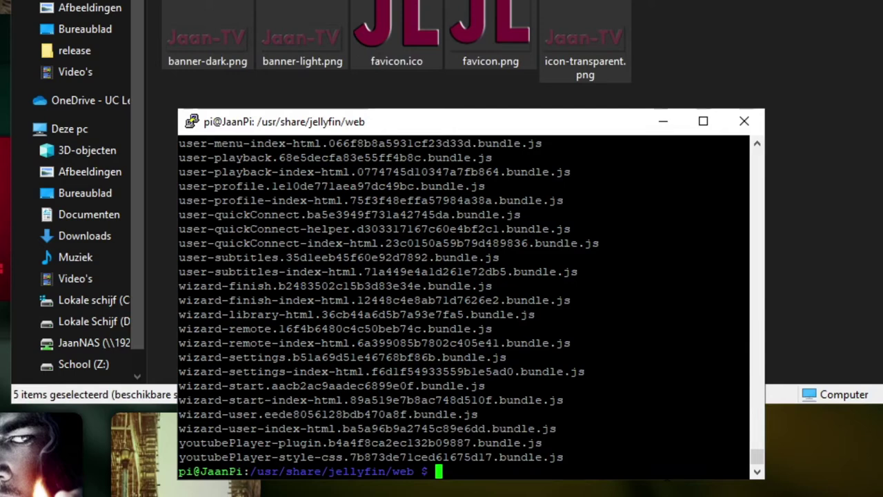
left_click_drag(435, 122, 484, 110)
Try deleting favicon.ico without sudo and cancel the write-protected prompt.
type("rm ")
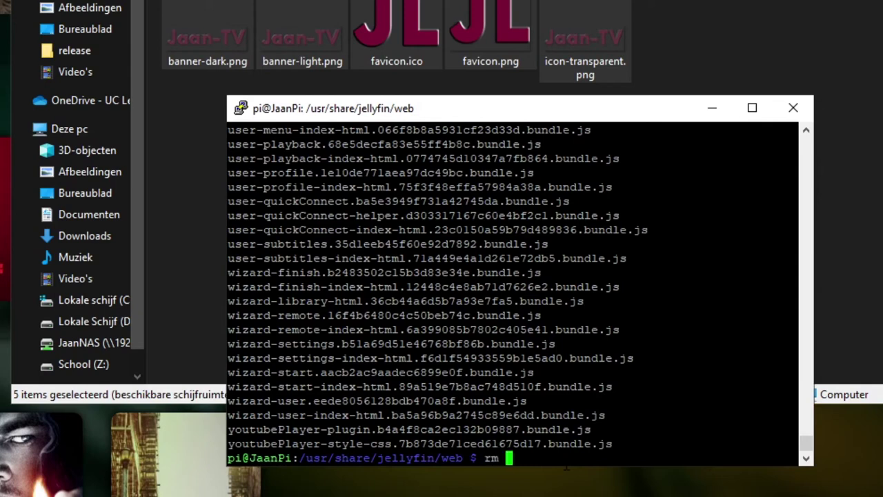
type("fav")
key("Tab")
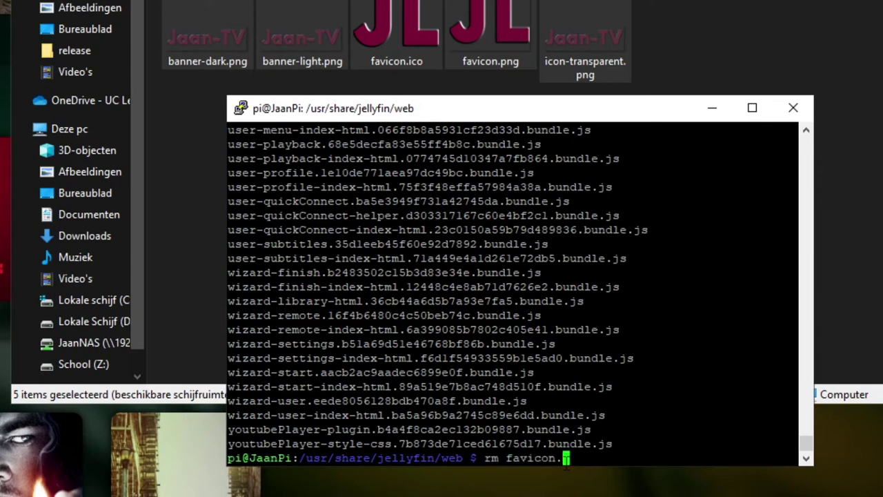
type("ico")
key("Return")
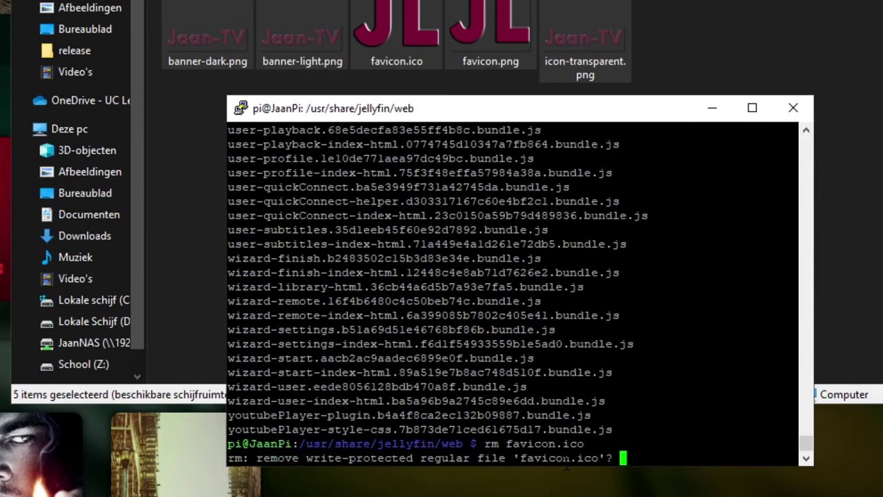
key("ctrl+c")
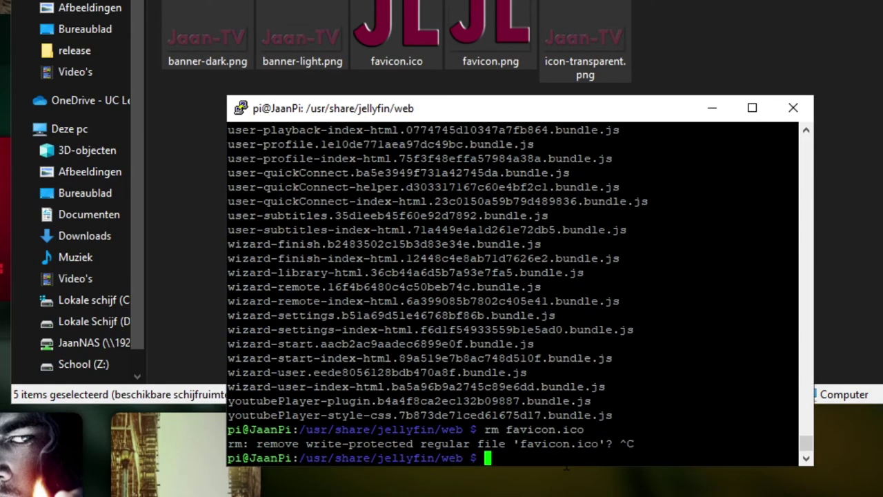
Delete favicon.ico and favicon.png from the web folder with sudo rm.
type("sudo ")
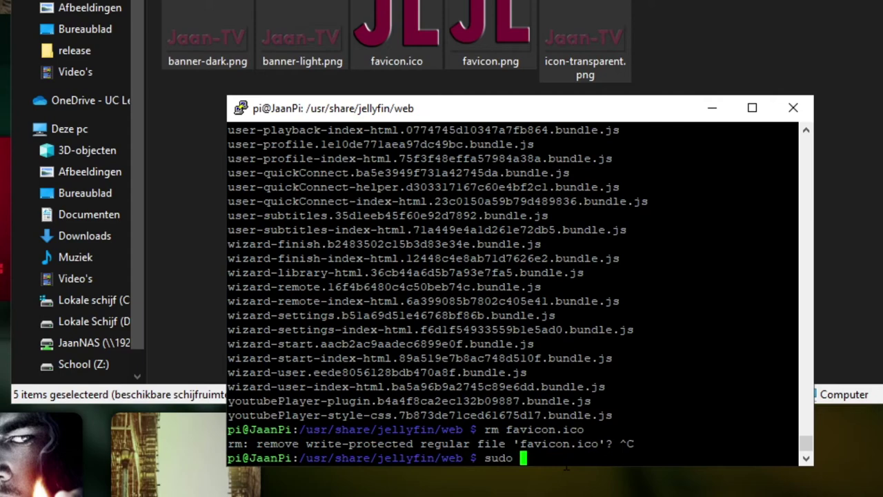
type("rm fav")
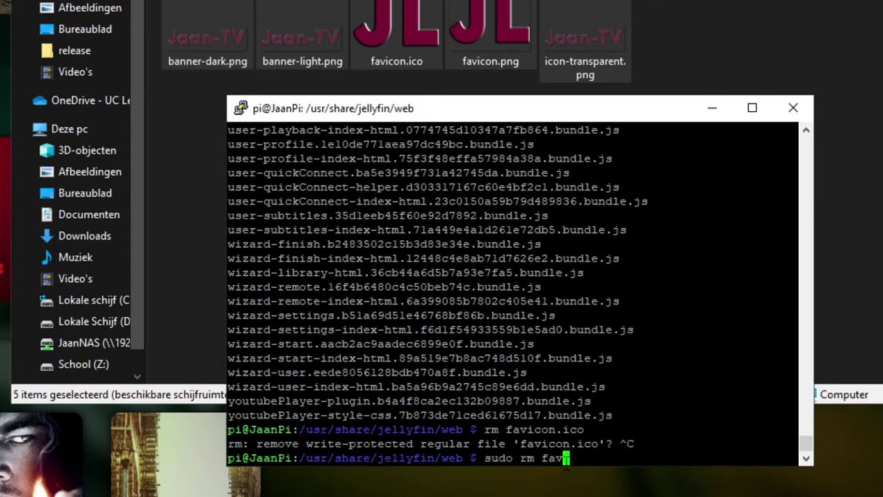
type("icon.ico")
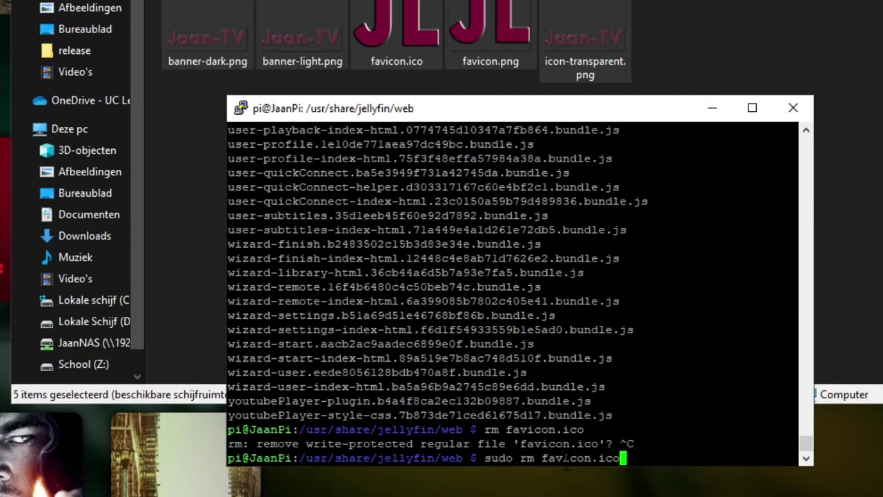
key("Return")
key("Up")
key("BackSpace")
key("BackSpace")
key("BackSpace")
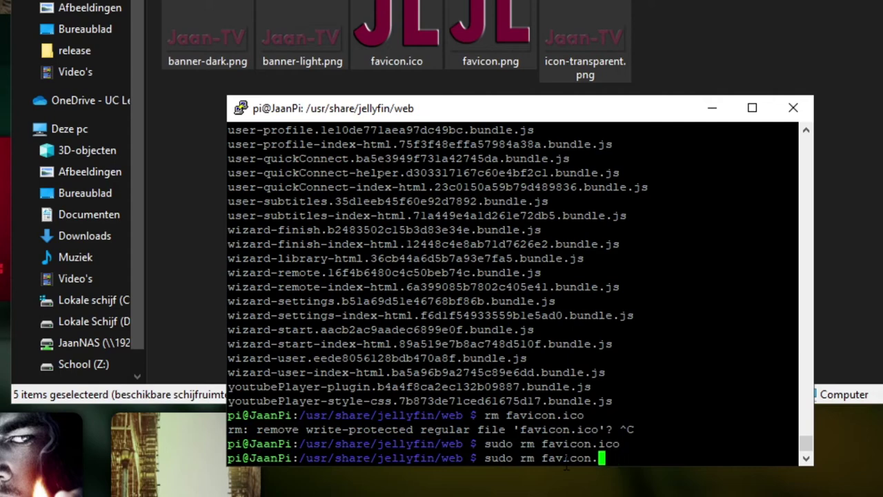
type("png")
key("Return")
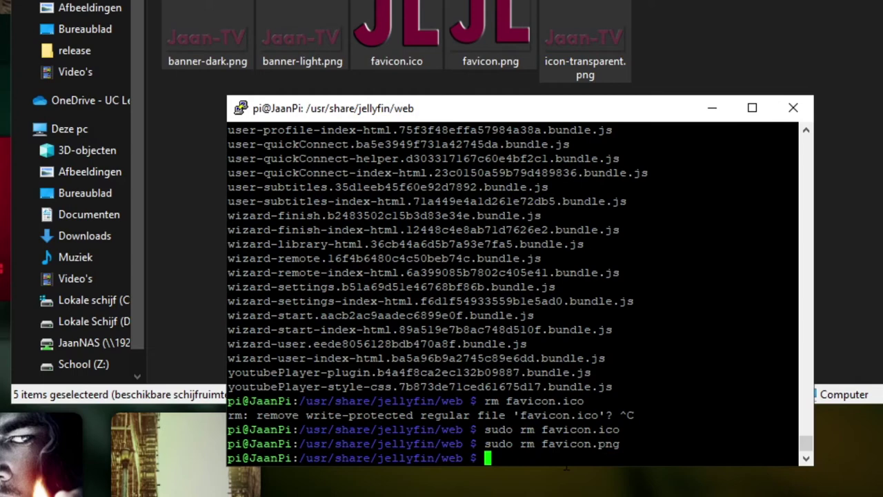
type("mv /home/")
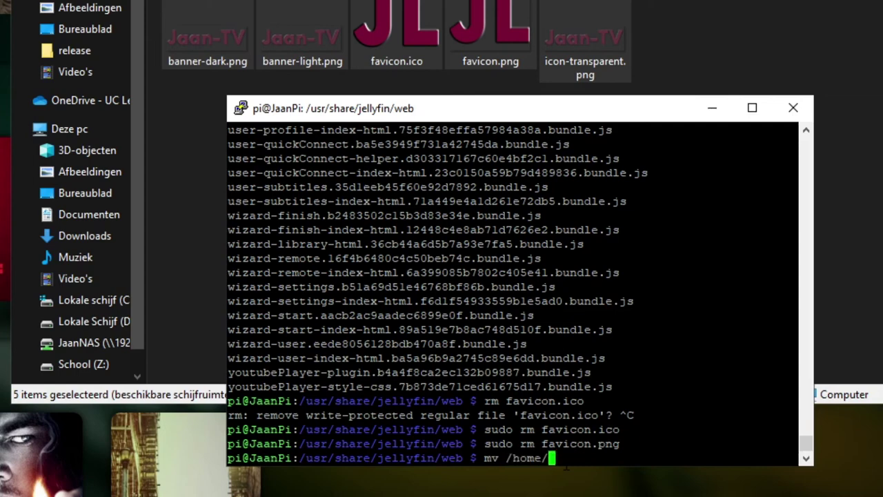
type("pi/Tu")
Move favicon.ico from /home/pi/Tutorial into the web folder, rerunning with sudo.
key("Tab")
type("fav")
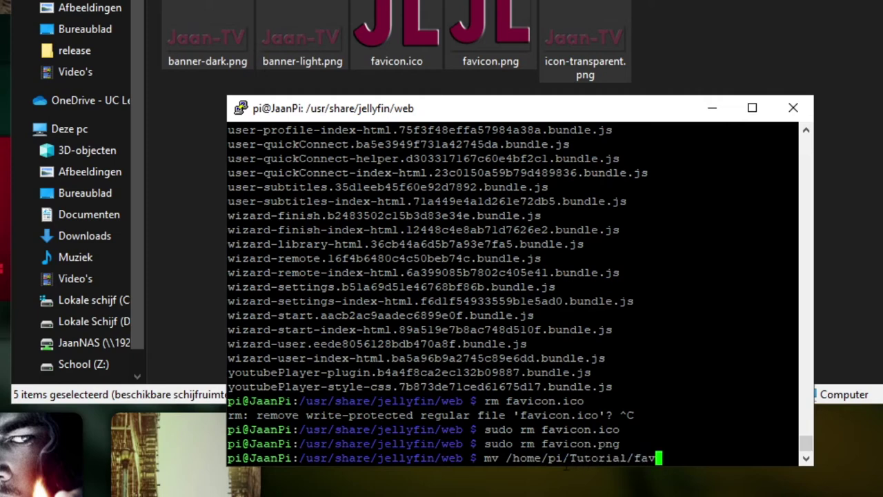
key("Tab")
type("i")
key("Tab")
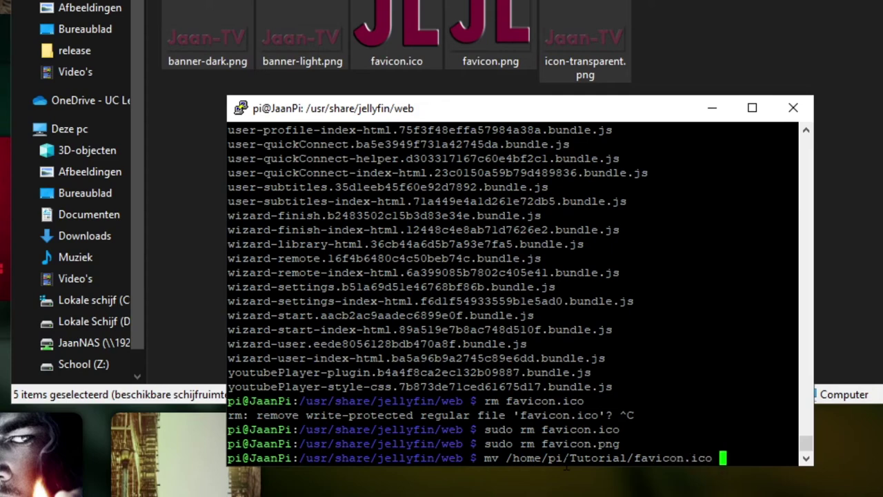
type(".")
key("Return")
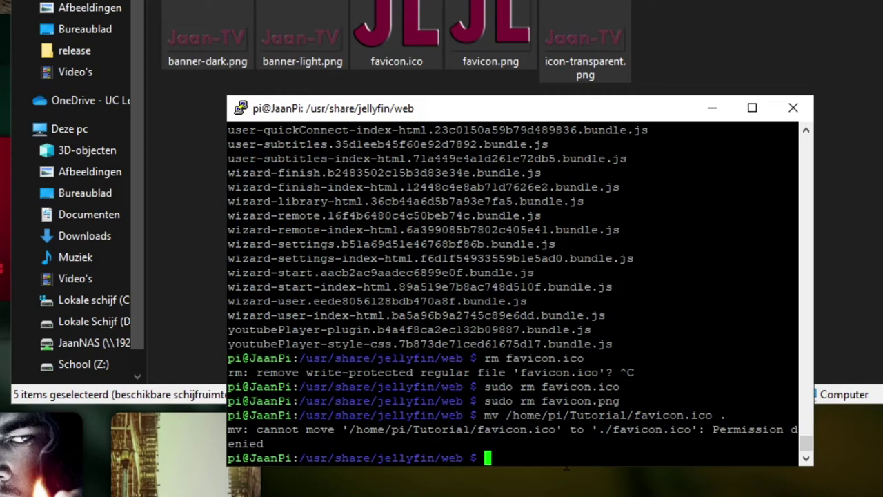
key("Up")
key("Left")
key("Left")
key("Left")
key("Left")
key("Left")
key("Left")
key("Left")
key("Left")
key("Left")
key("Left")
key("Left")
key("Left")
key("Left")
key("Left")
key("Left")
key("Left")
key("Left")
key("Left")
key("Left")
key("Left")
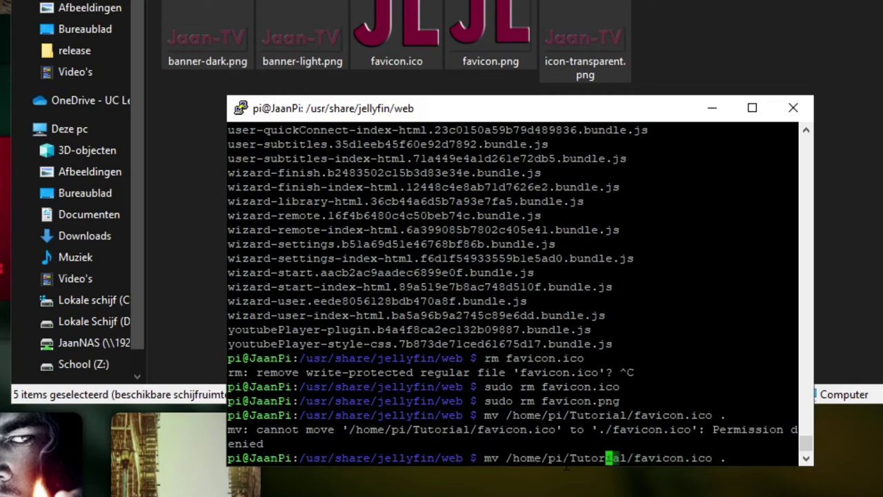
key("BackSpace")
key("BackSpace")
type("sudo mv")
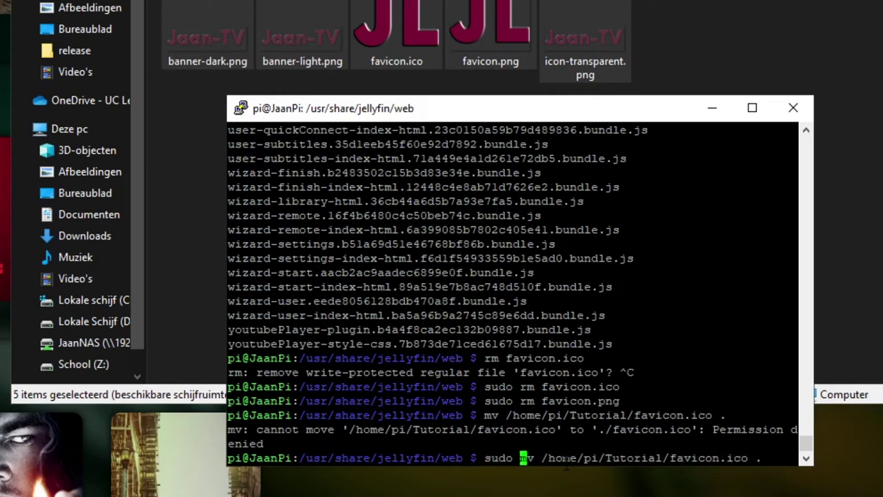
key("Return")
Move favicon.png from /home/pi/Tutorial into the web folder with sudo.
key("Up")
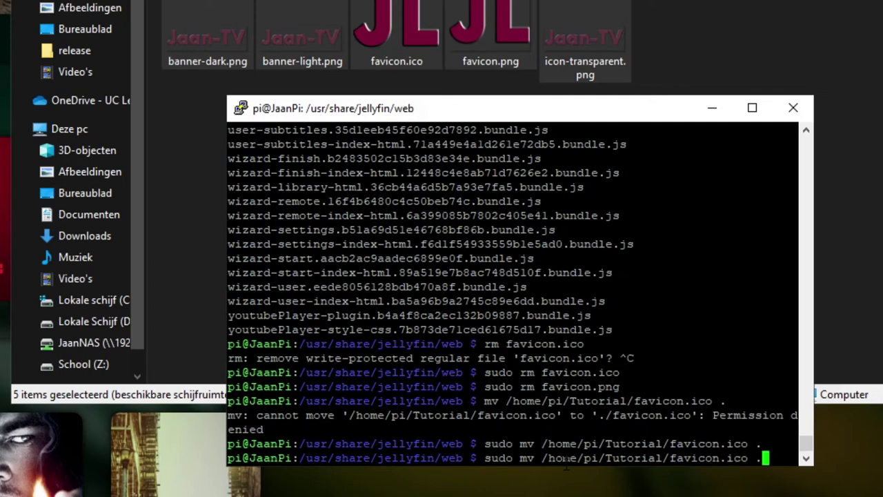
key("Left")
key("Left")
key("BackSpace")
key("BackSpace")
key("BackSpace")
type("png")
key("Return")
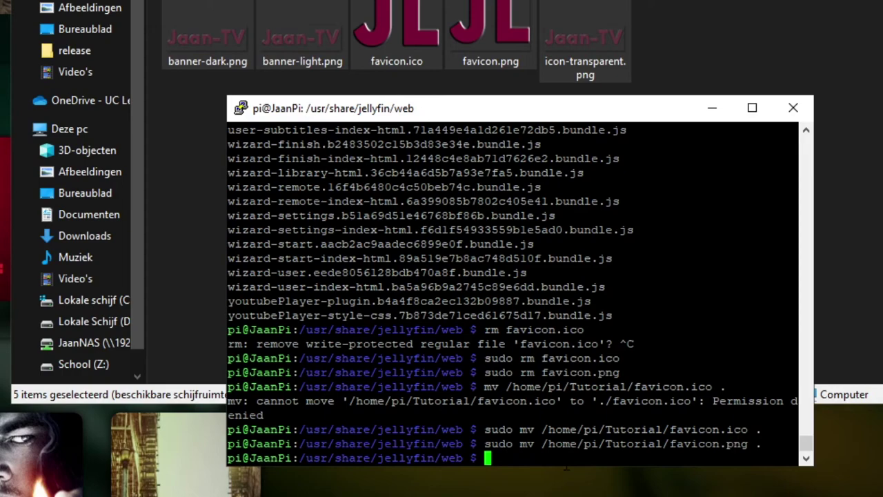
List the web folder to confirm the new favicon.ico and favicon.png are there.
key("Up")
key("BackSpace")
key("BackSpace")
key("BackSpace")
key("BackSpace")
key("BackSpace")
key("BackSpace")
key("BackSpace")
key("BackSpace")
key("BackSpace")
key("BackSpace")
key("BackSpace")
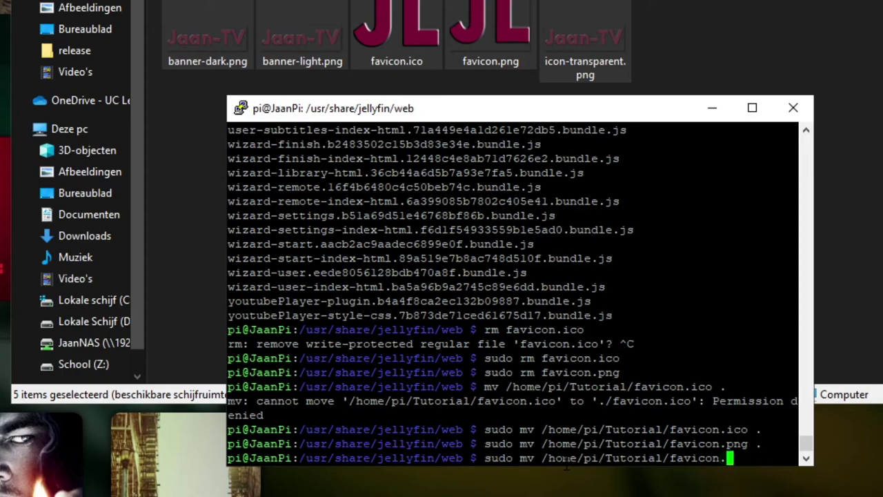
key("ctrl+c")
type("ls")
key("Return")
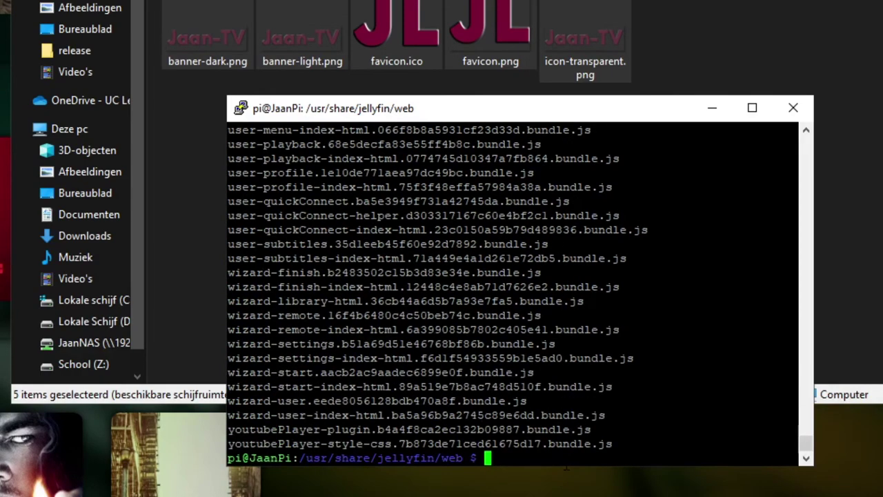
scroll(514, 294, "up", 20)
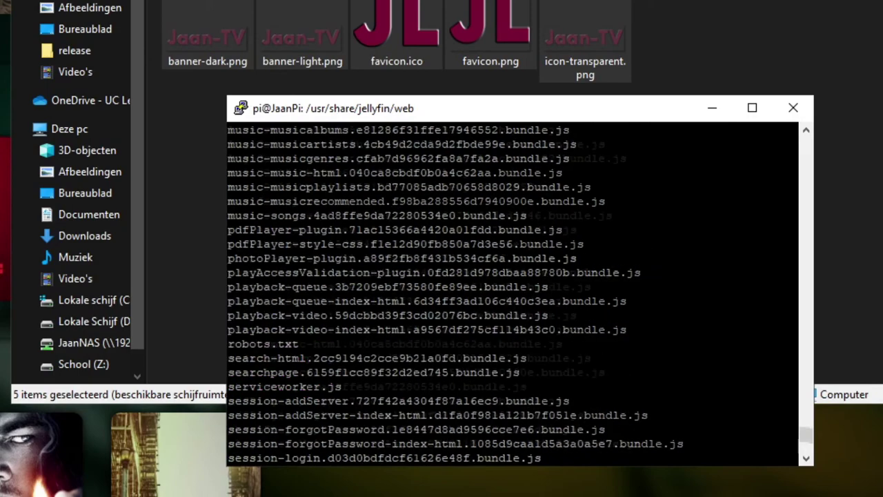
scroll(514, 293, "up", 8)
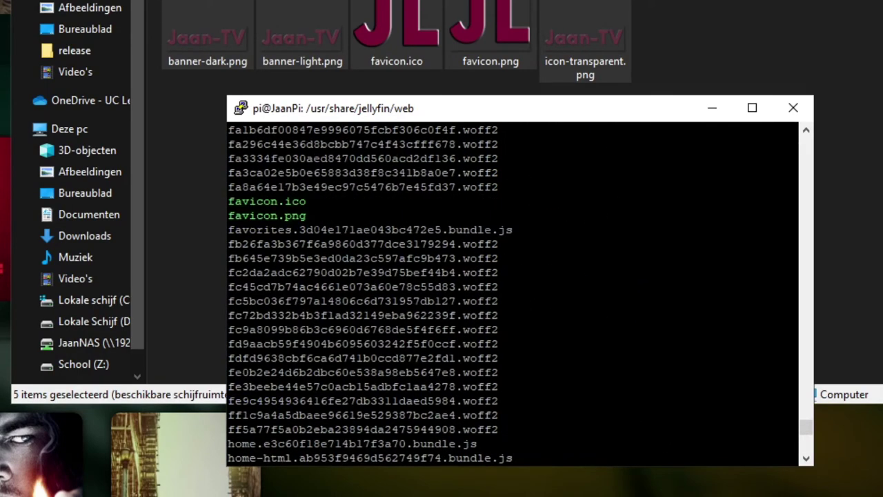
scroll(515, 293, "down", 20)
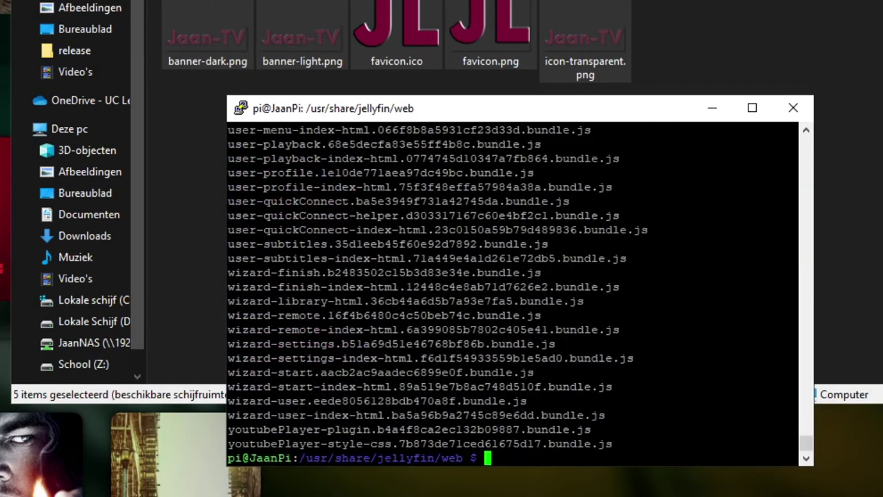
Move into the assets/img folder and list its contents.
type("cd as")
key("Tab")
key("Return")
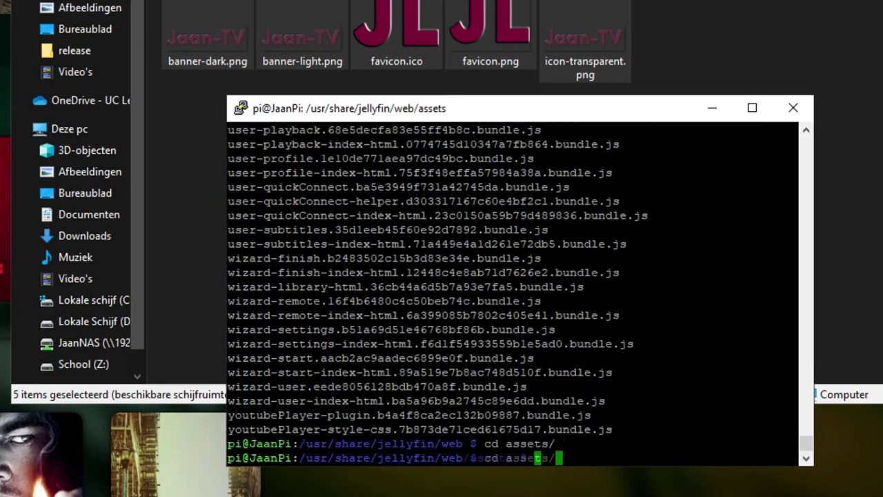
type("ls")
key("Return")
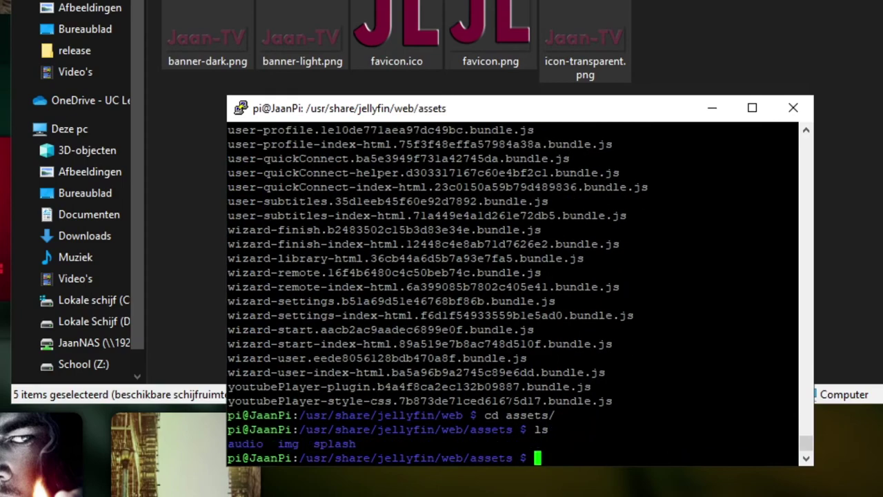
type("cd im")
key("Tab")
key("Return")
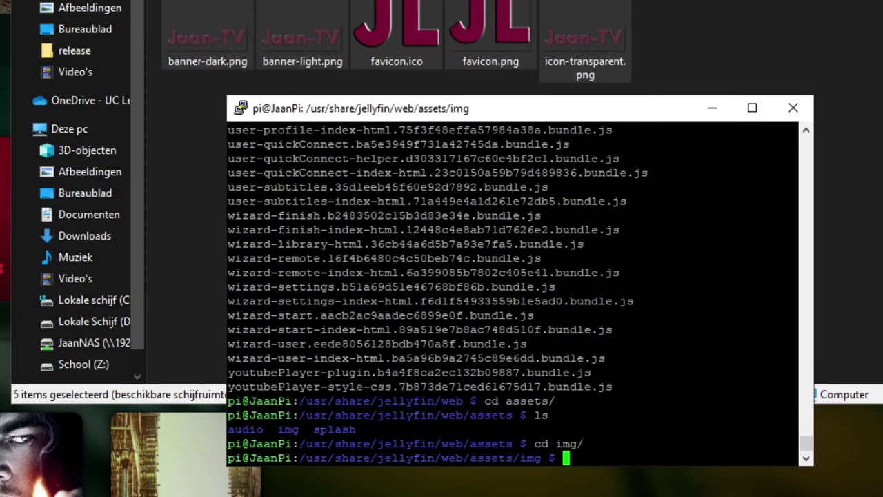
type("ls")
key("Return")
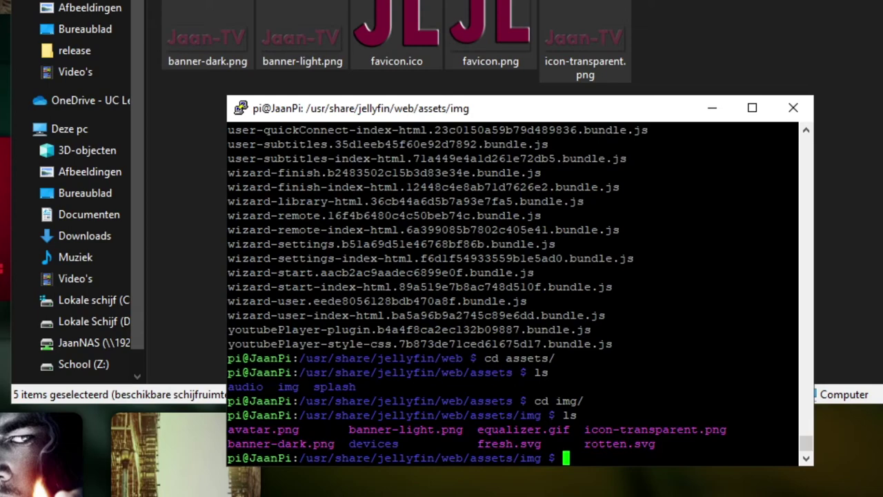
Delete banner-light.png, banner-dark.png and icon-transparent.png with sudo rm.
type("sudo")
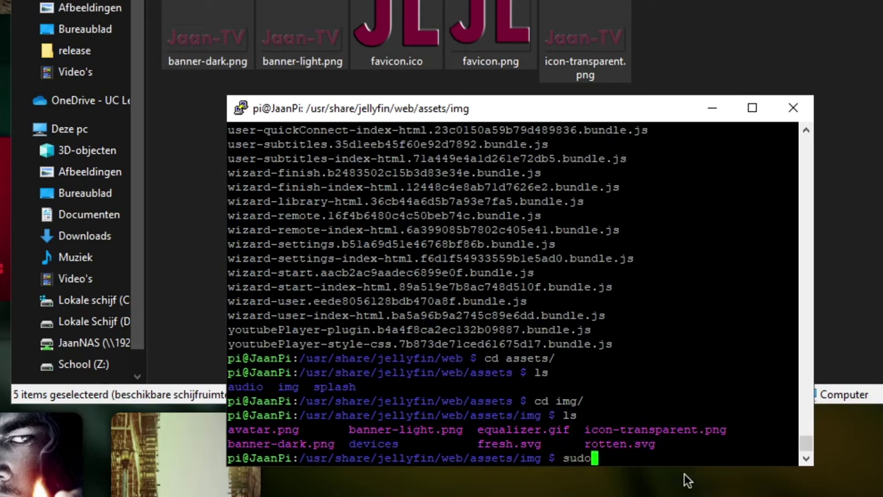
type(" rm banner-")
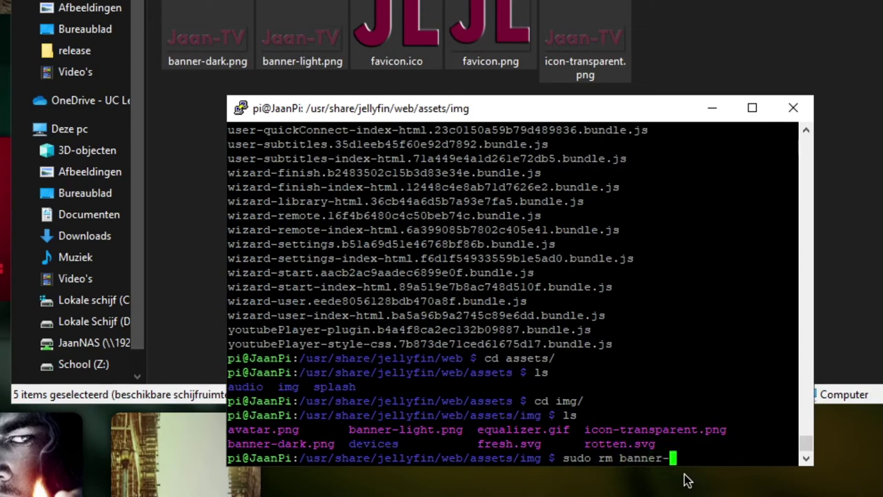
type("l")
key("Tab")
key("Return")
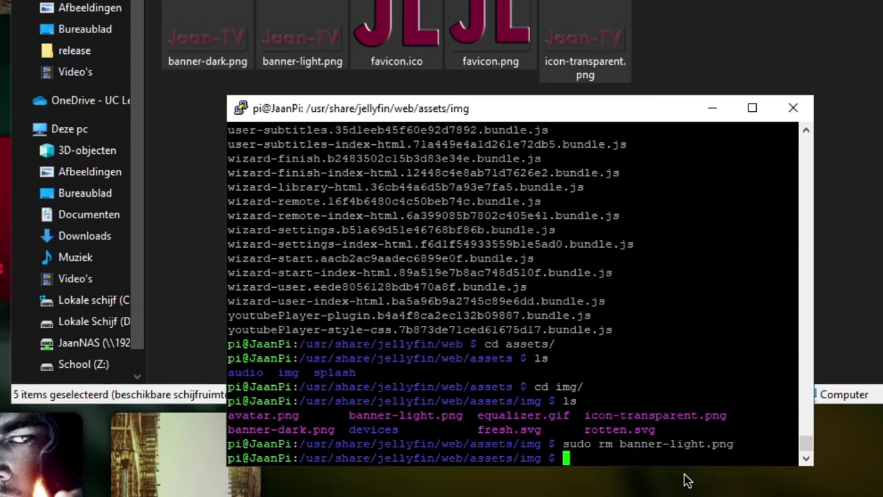
key("Up")
key("Left")
key("Left")
key("Left")
key("Left")
key("Left")
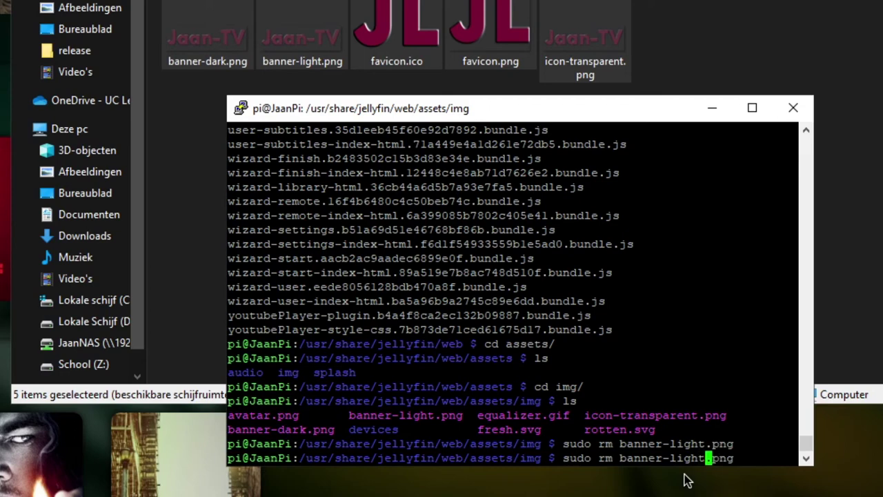
key("BackSpace")
key("BackSpace")
key("BackSpace")
key("BackSpace")
key("BackSpace")
type("d")
key("Tab")
key("Delete")
key("Delete")
key("Delete")
key("Delete")
key("Return")
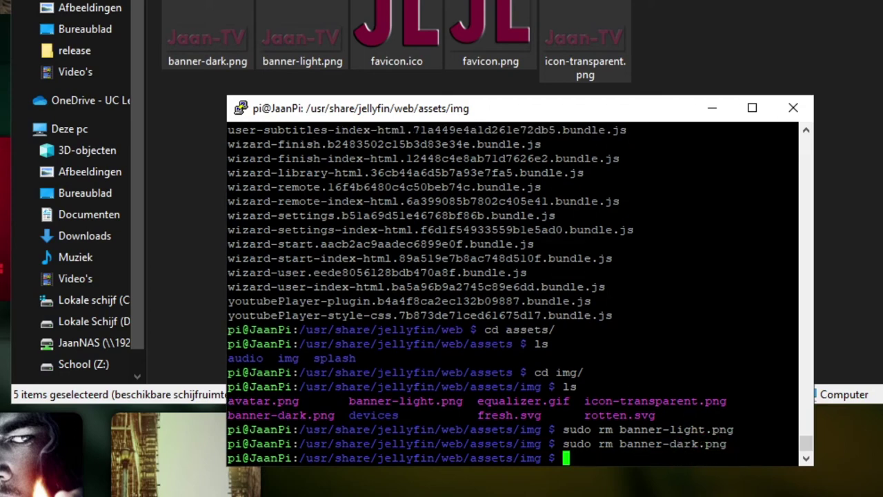
type("sudo rm icon")
key("Tab")
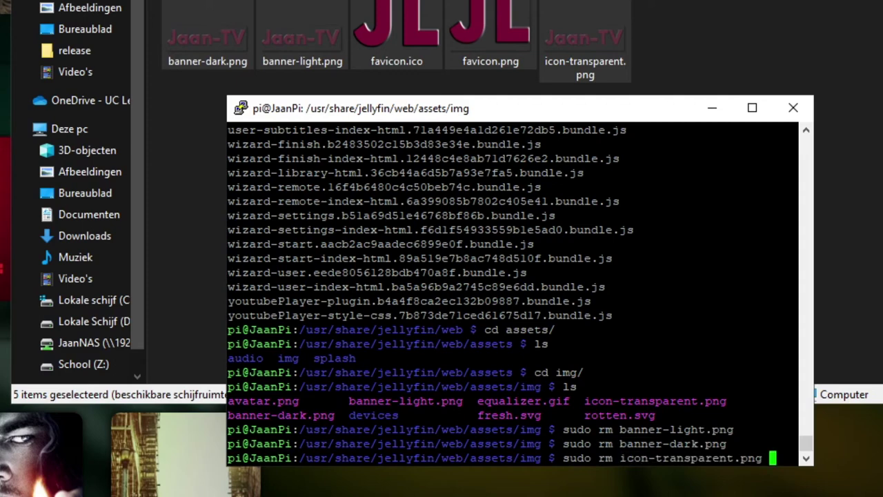
key("Return")
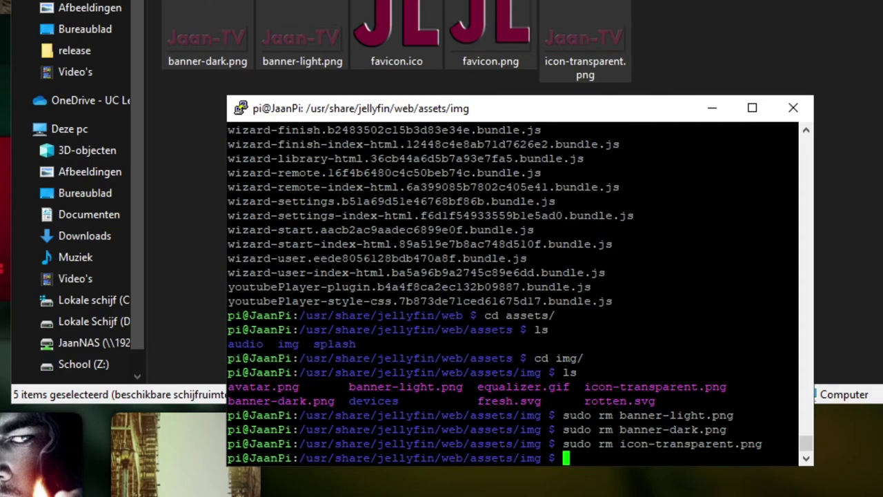
Move banner-light.png from /home/pi/Tutorial into the current img folder.
type("sudo mv ")
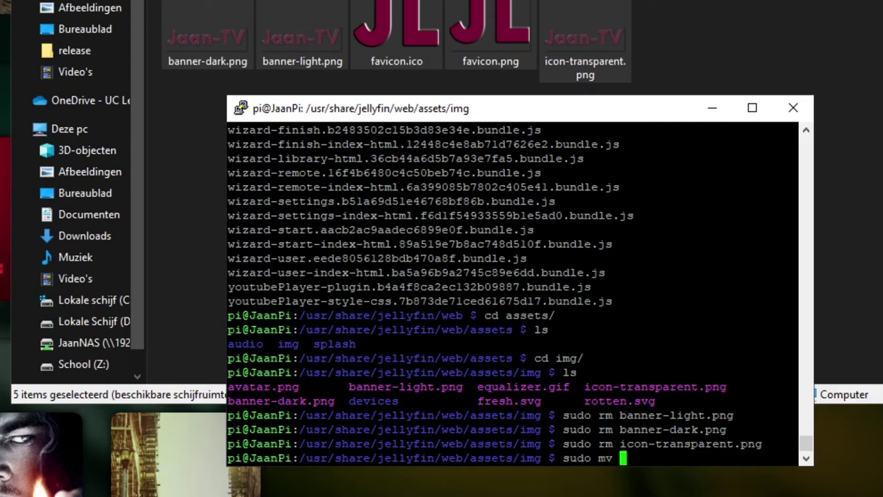
type("/home/")
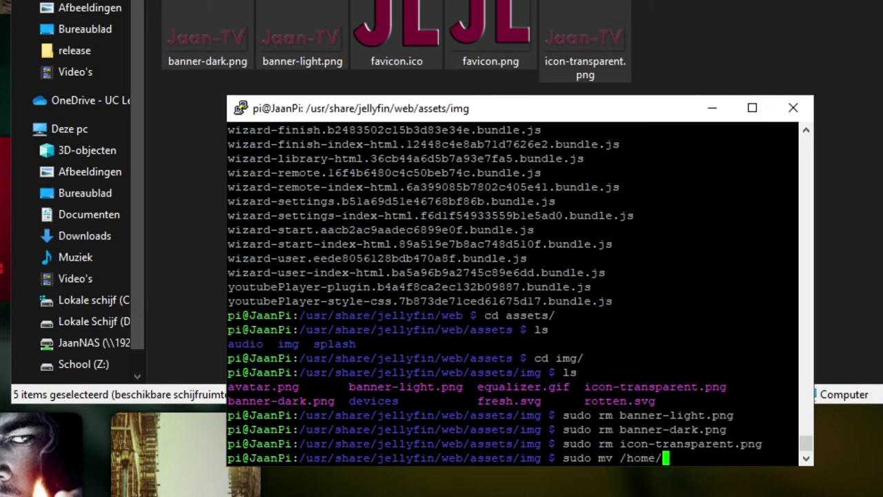
type("pi/T")
key("Tab")
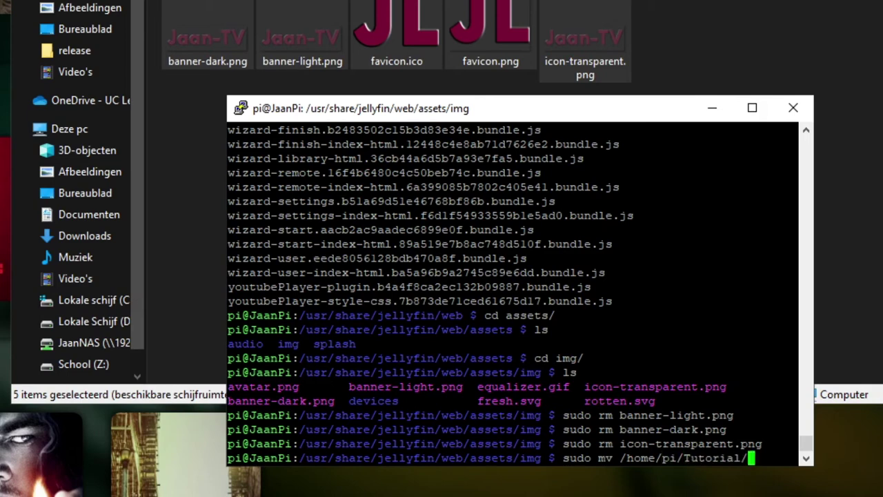
type("banner-")
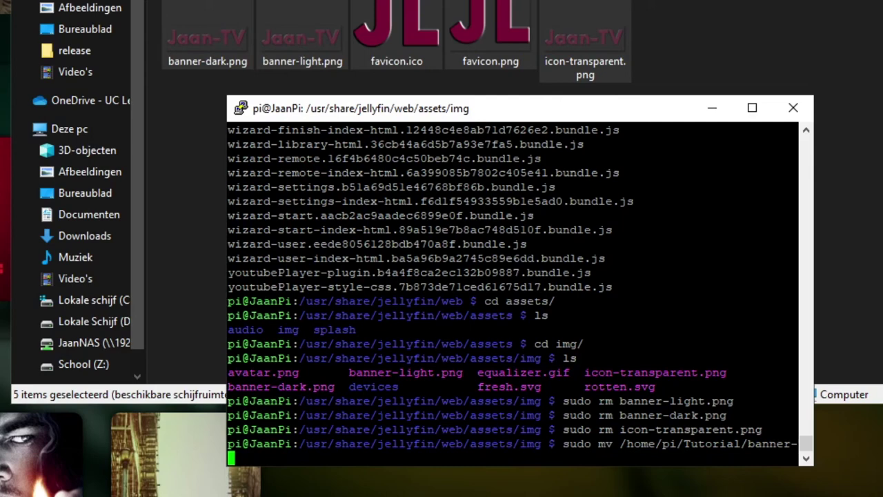
type("l")
key("Tab")
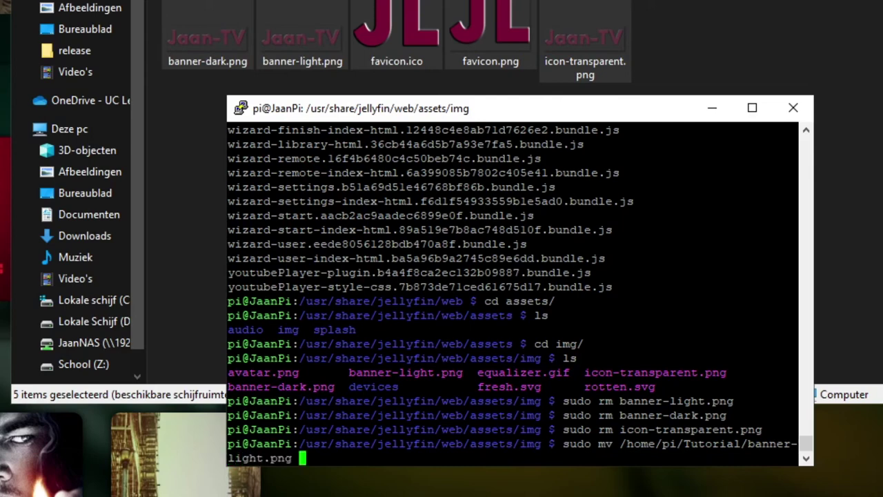
key("Return")
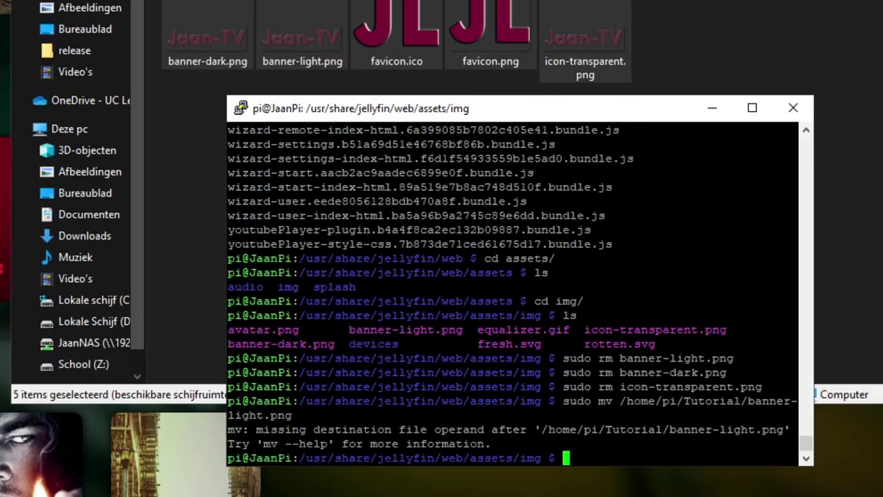
key("Up")
type(".")
key("Return")
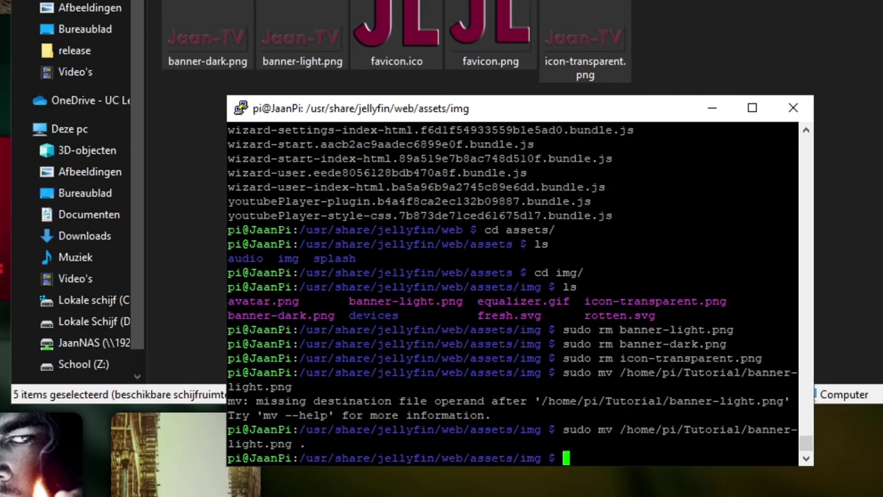
Move banner-dark.png from /home/pi/Tutorial into the img folder.
key("Up")
key("Left")
key("Left")
key("Left")
key("Left")
key("Left")
key("Left")
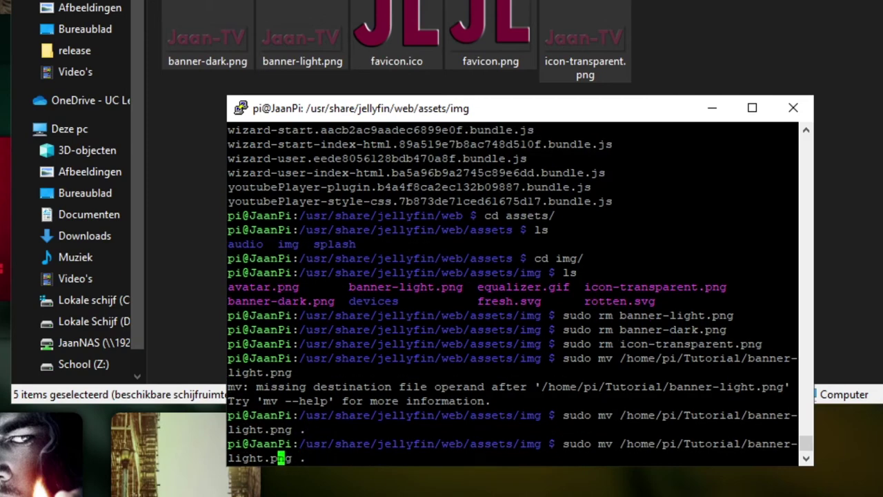
key("BackSpace")
key("BackSpace")
key("BackSpace")
key("BackSpace")
key("BackSpace")
key("BackSpace")
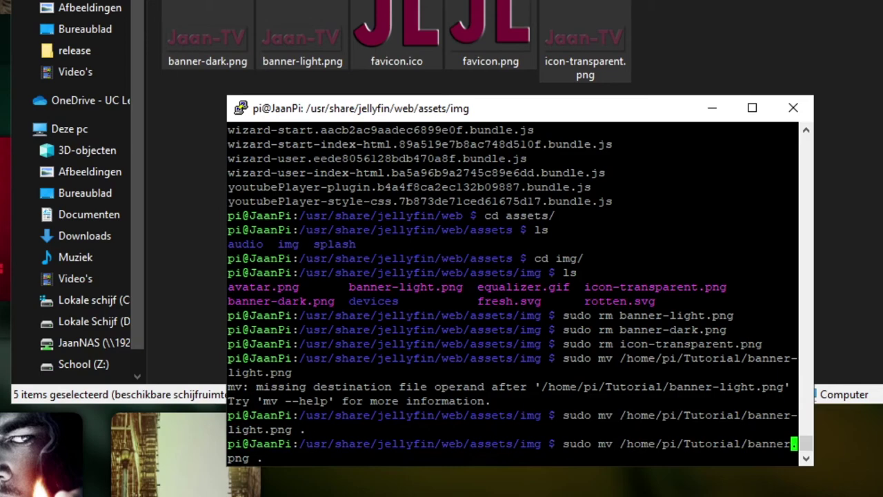
type("-dark.png")
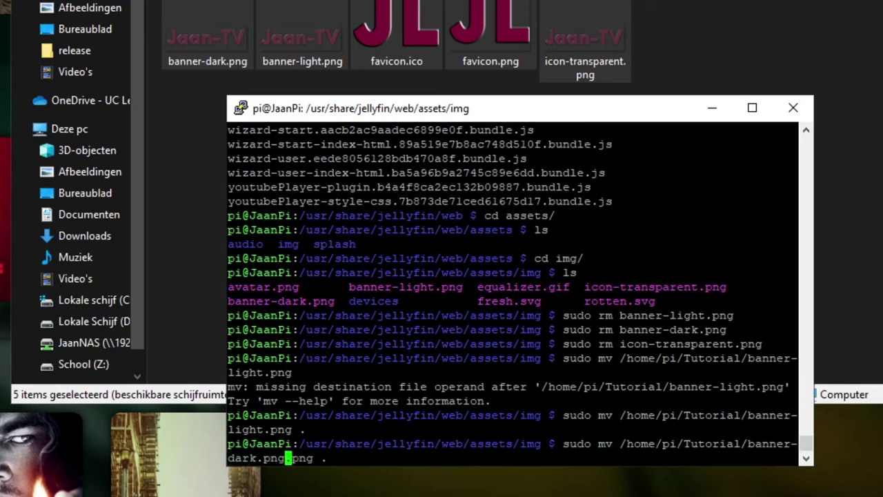
key("BackSpace")
key("BackSpace")
key("BackSpace")
key("BackSpace")
key("Return")
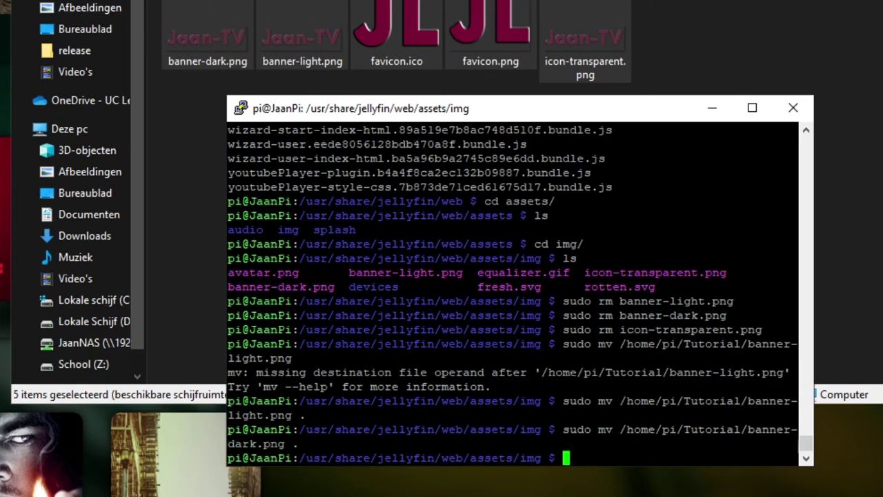
Move icon-transparent.png from /home/pi/Tutorial into the img folder.
key("Up")
key("Left")
key("Left")
key("Left")
key("Left")
key("Left")
key("Left")
key("Left")
key("Left")
key("Left")
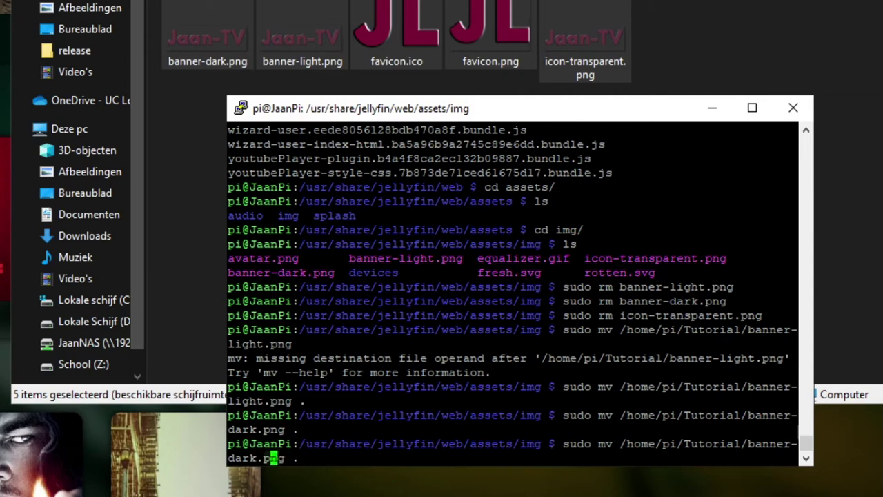
key("Delete")
key("Delete")
key("Delete")
key("Delete")
key("BackSpace")
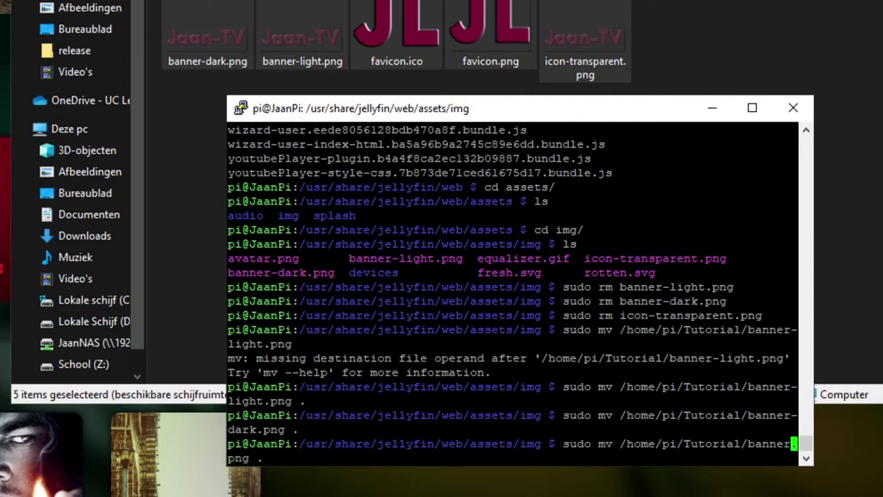
key("BackSpace")
key("BackSpace")
key("BackSpace")
key("BackSpace")
key("BackSpace")
key("BackSpace")
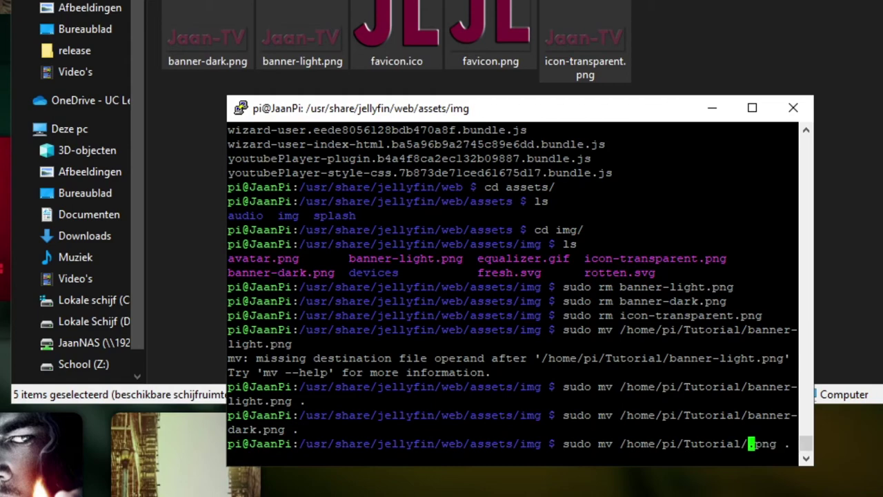
key("Delete")
key("Delete")
key("Delete")
key("Delete")
key("Delete")
type("icon-tr")
key("Tab")
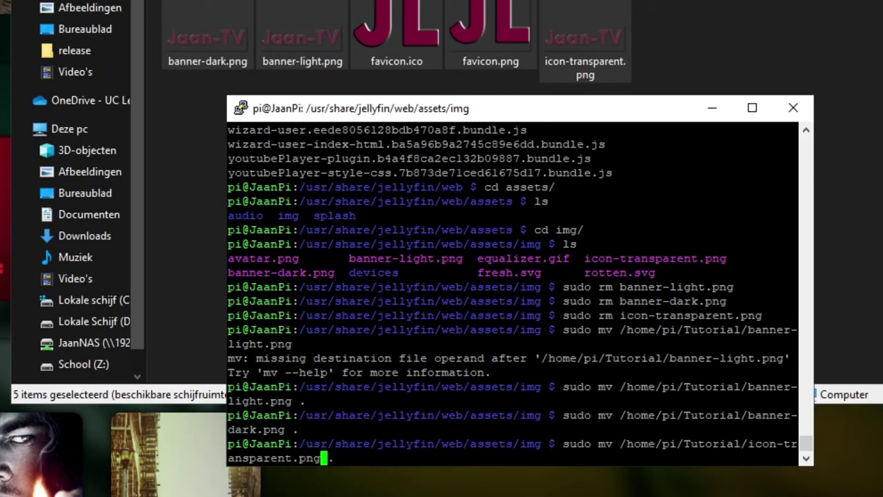
key("Right")
key("Right")
key("Return")
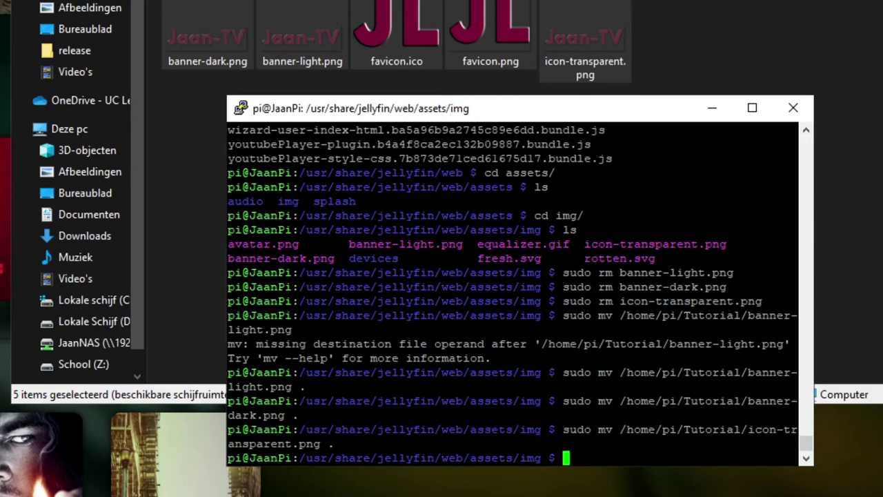
List the img folder, run sudo systemctl restart jellyfin.service, then clear the terminal.
type("ls")
key("Return")
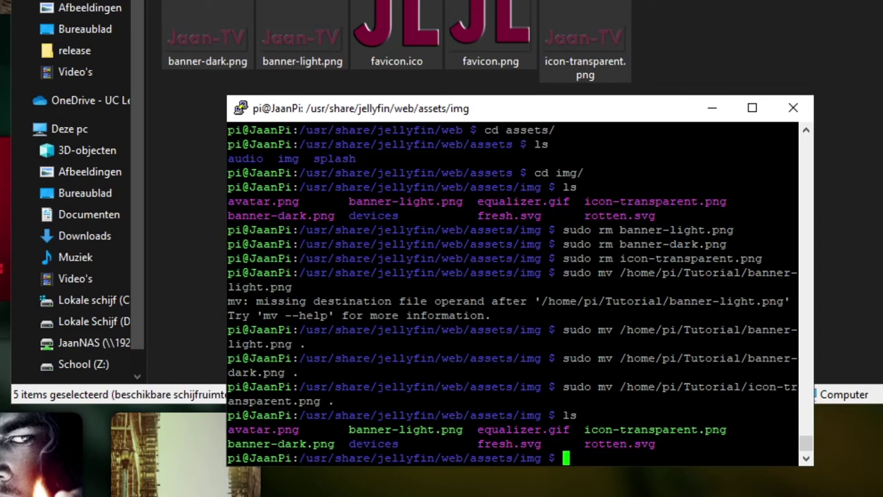
type("sudo sys")
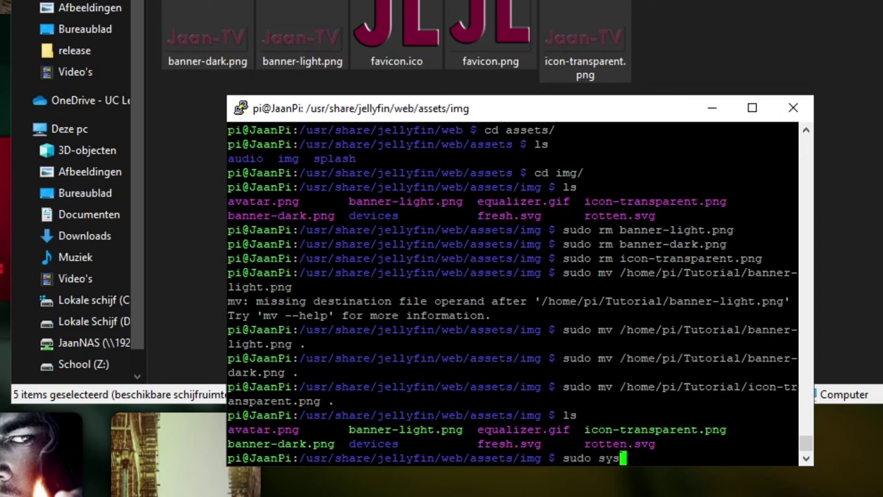
type("temctl rest")
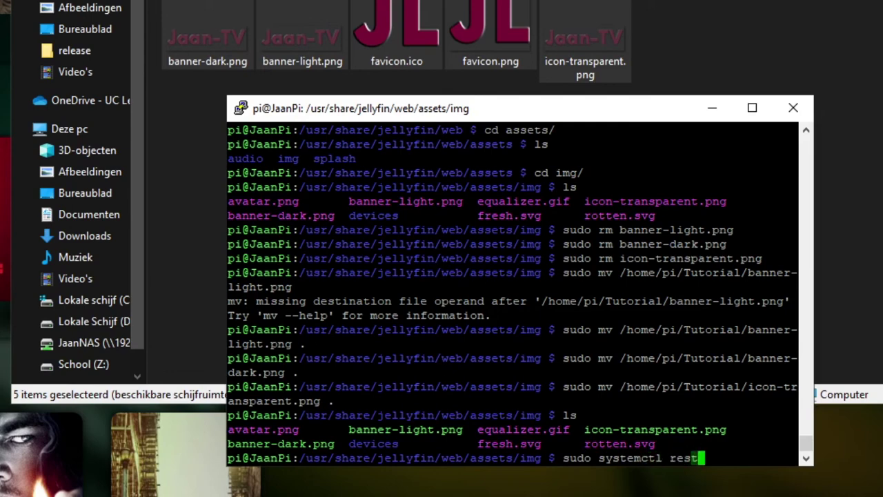
type("art jellyfin.service")
key("Return")
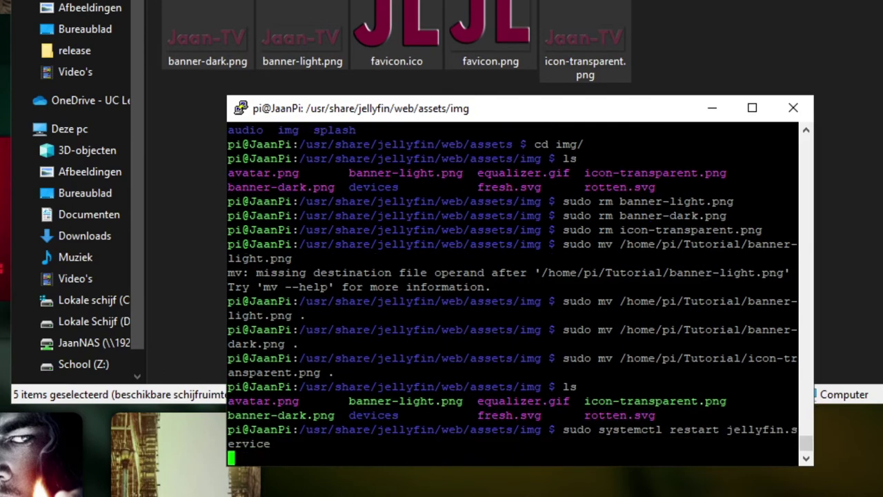
type("clear")
key("Return")
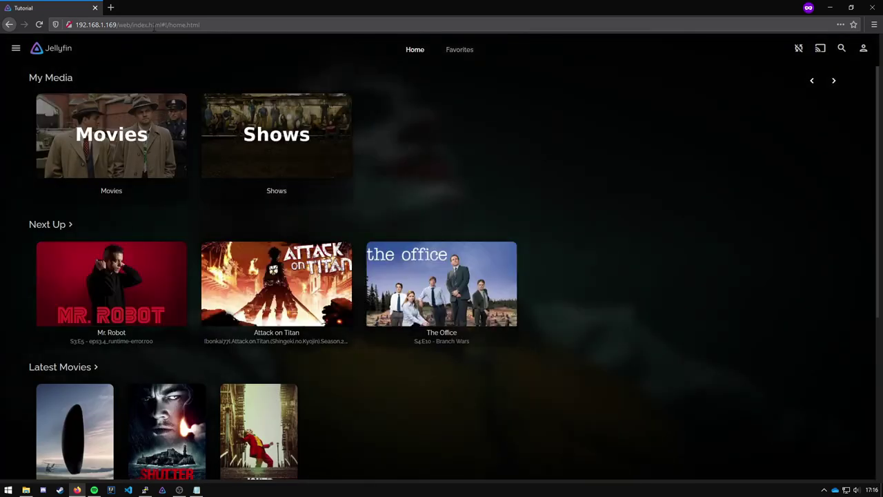
Load the Jellyfin address in a new Firefox private window to see the Jaan-TV banner.
left_click(153, 26)
key("ctrl+c")
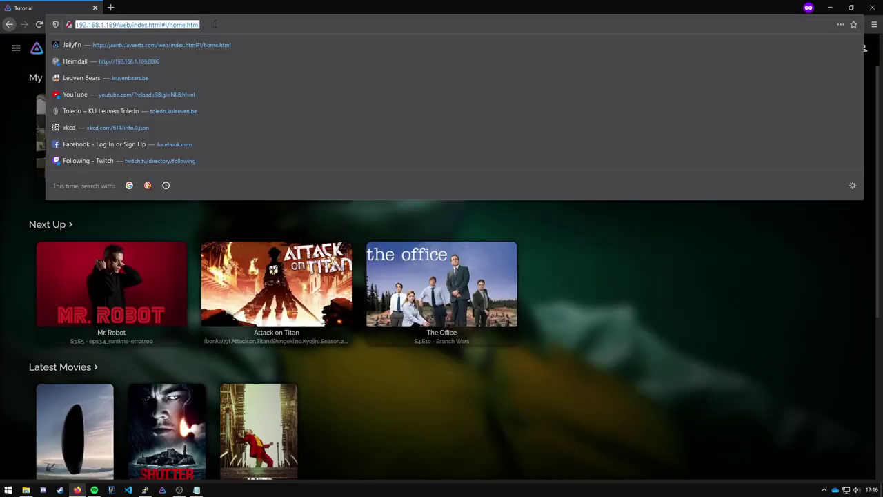
key("Escape")
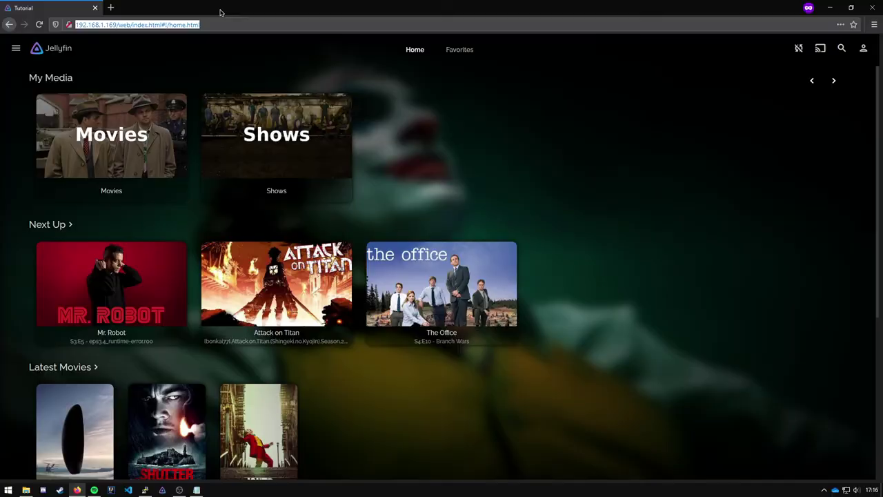
key("ctrl+shift+p")
key("ctrl+v")
key("Return")
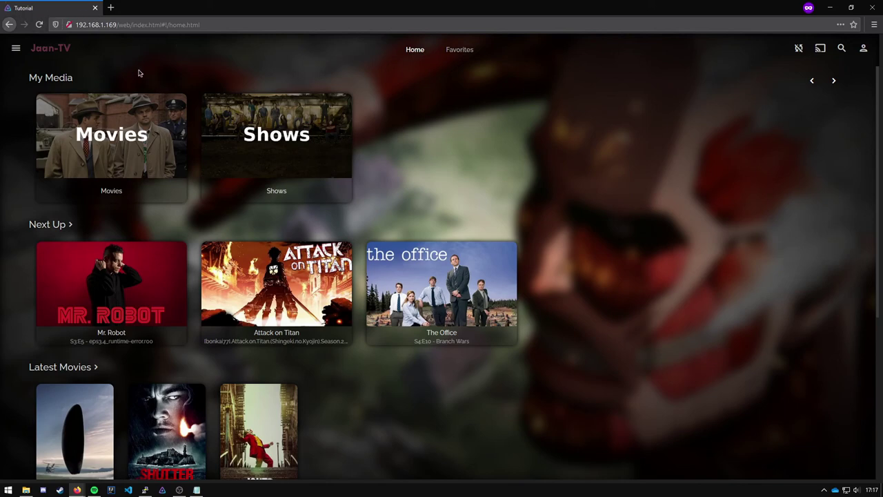
key("super")
Launch Chrome and load the Jellyfin server at 192.168.1.169 in an incognito window.
type("chrome")
key("Return")
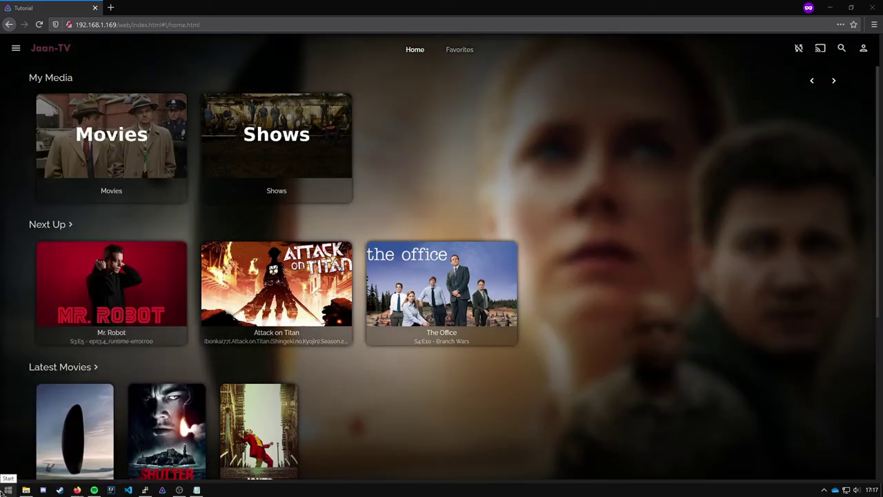
key("ctrl+shift+n")
type("192")
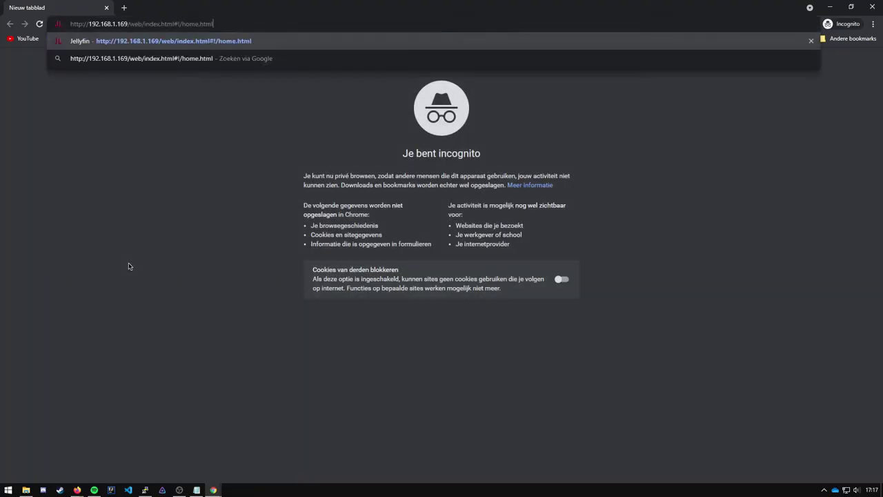
key("Return")
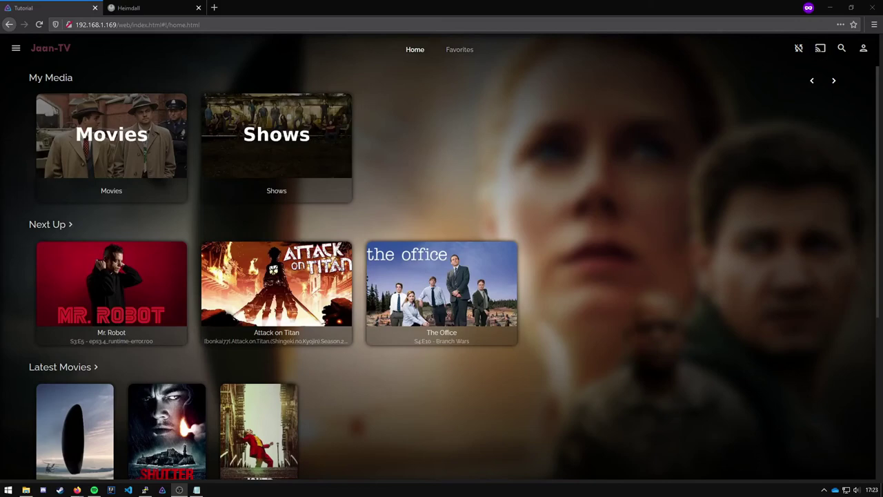
Open Jellyfin's sidebar menu, check the Heimdall tab, return, and bring PuTTY forward.
left_click(16, 47)
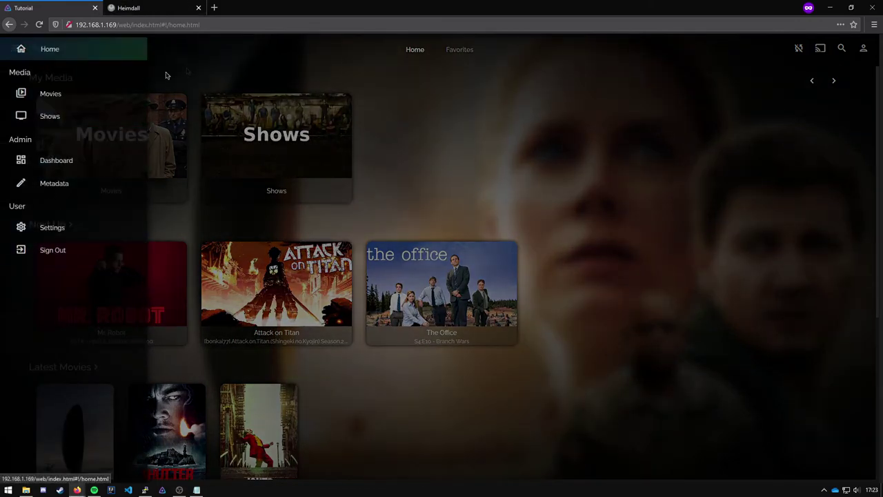
left_click(153, 9)
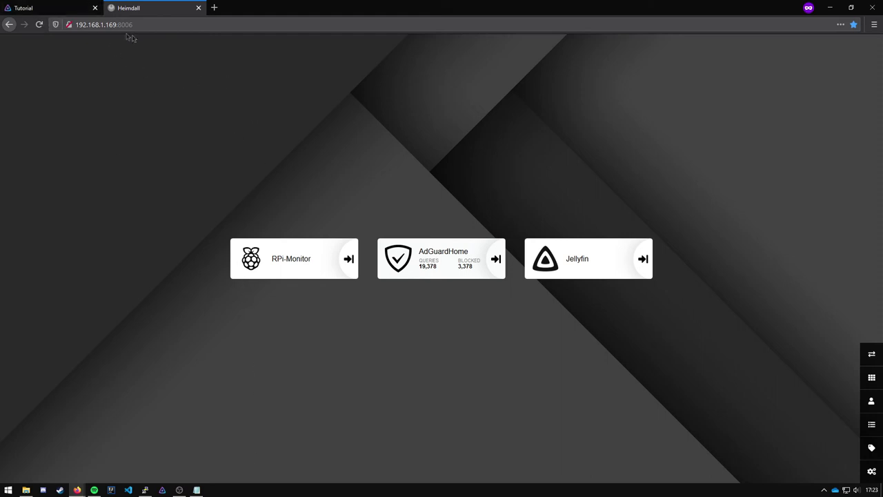
left_click(49, 8)
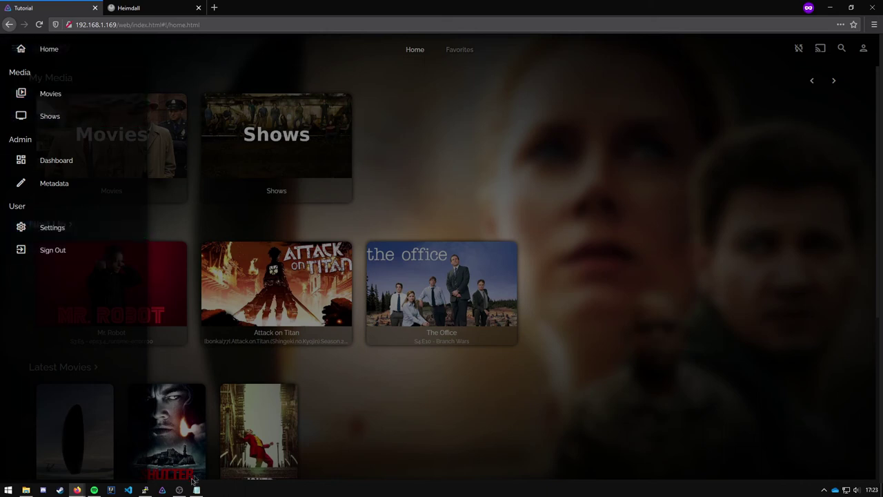
mouse_move(179, 492)
left_click(145, 490)
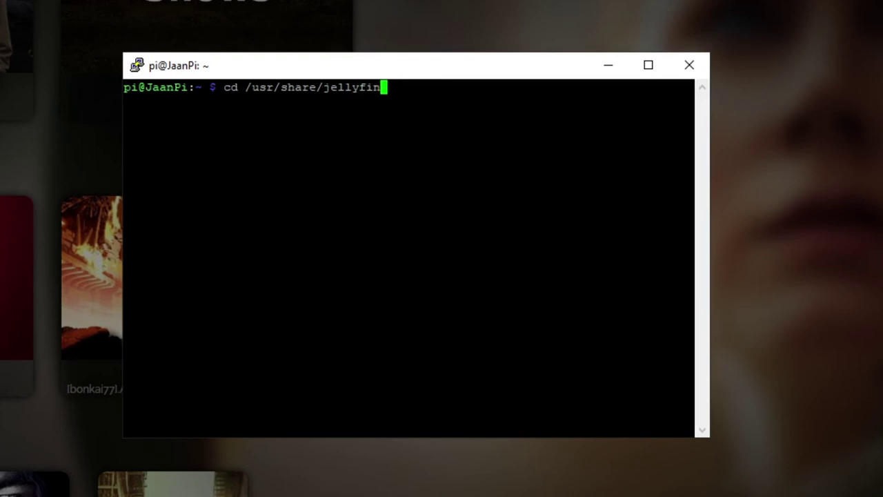
Open main.0d15abbc010620712255.bundle.js from /usr/share/jellyfin/web in nano and paste the Home link code into a search.
type("/web/")
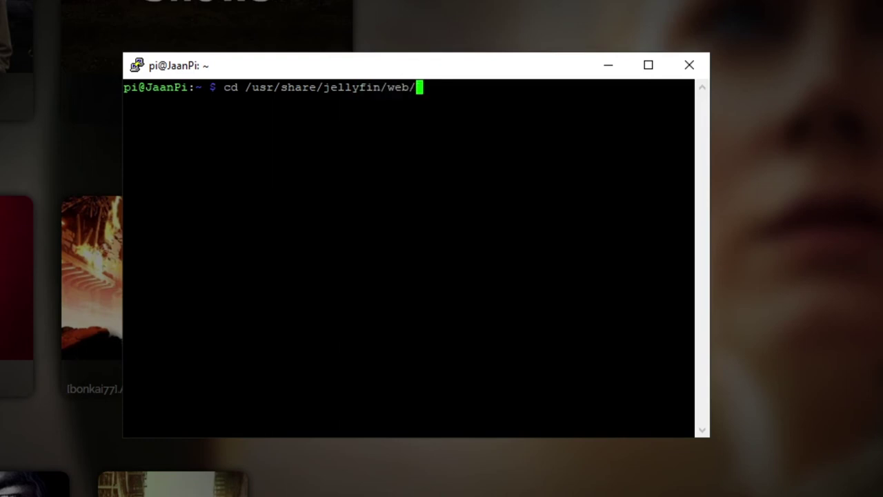
key("Return")
type("sudo nano")
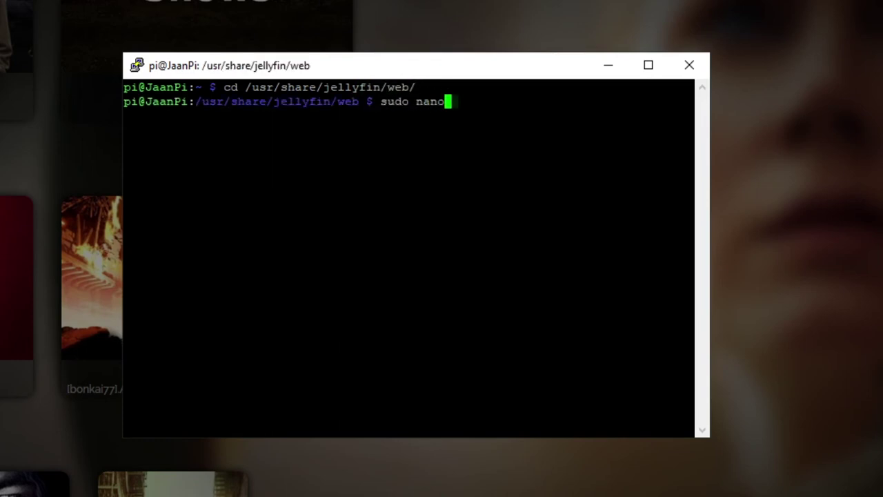
type(" main")
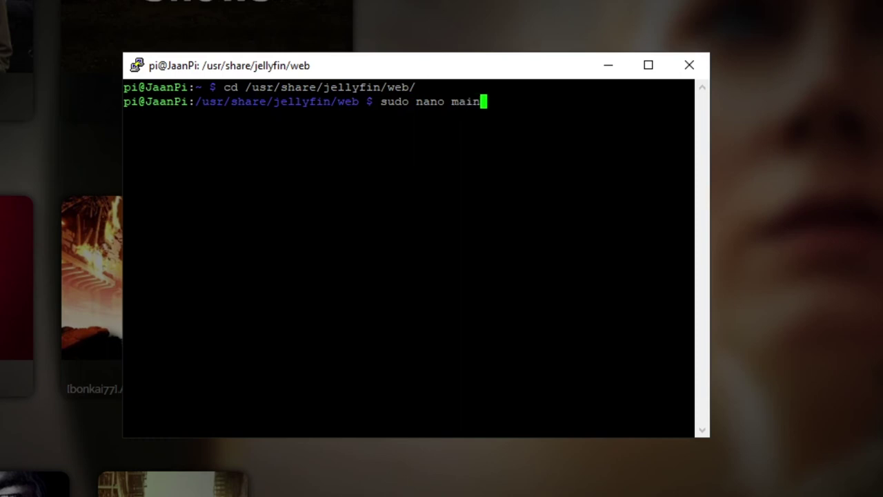
key("Tab")
key("Return")
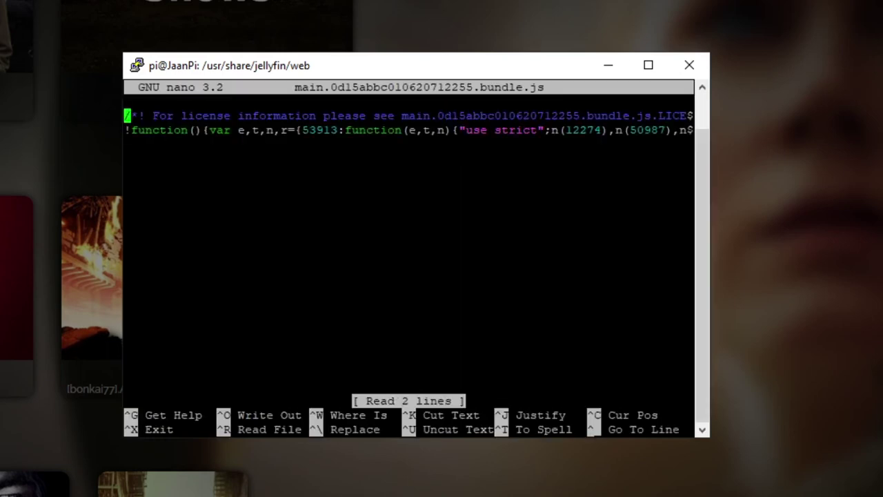
key("ctrl+w")
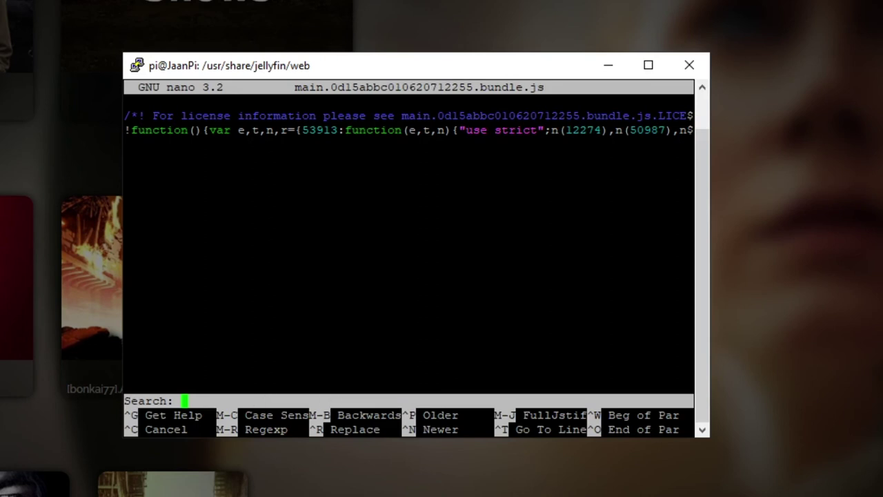
right_click(198, 401)
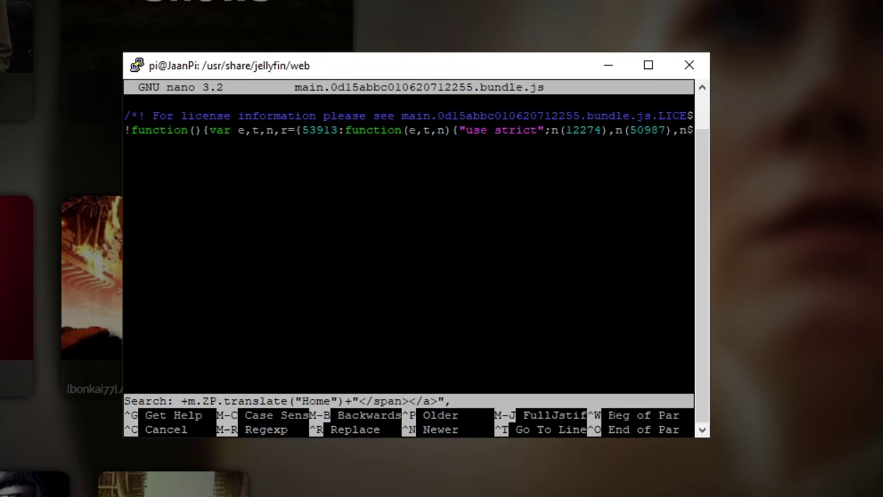
Jump to the sidebar Home link match and place the cursor just past its comma.
key("Return")
key("Right")
key("Right")
key("Right")
key("Right")
key("Right")
key("Right")
key("Right")
key("Right")
key("Right")
key("Right")
key("Right")
key("Right")
key("Right")
key("Right")
key("Right")
key("Right")
key("Right")
key("Right")
key("Right")
key("Right")
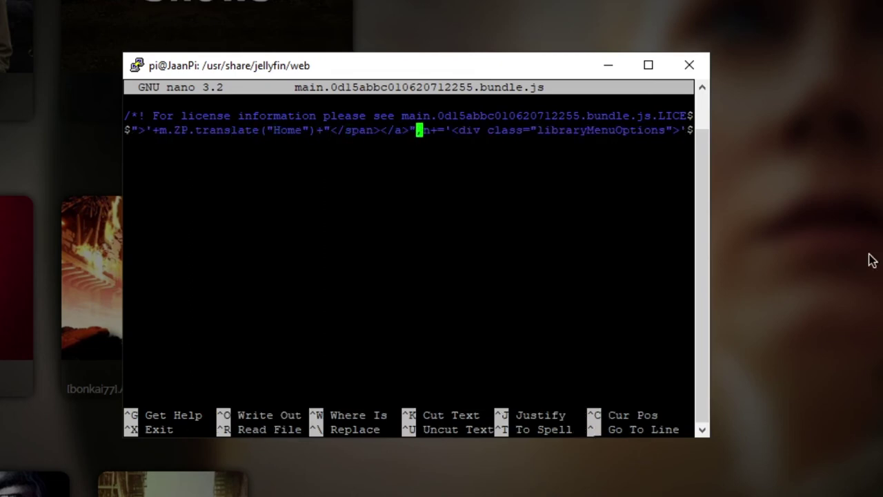
key("Right")
key("Delete")
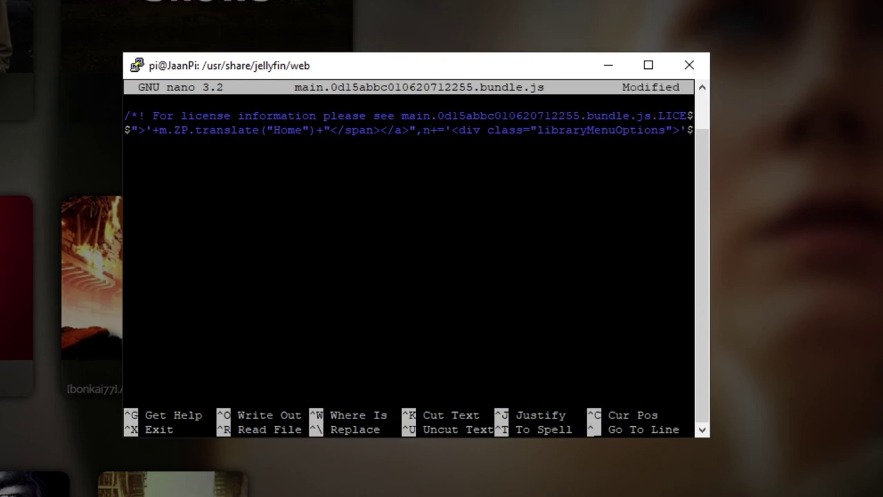
key("alt+Tab")
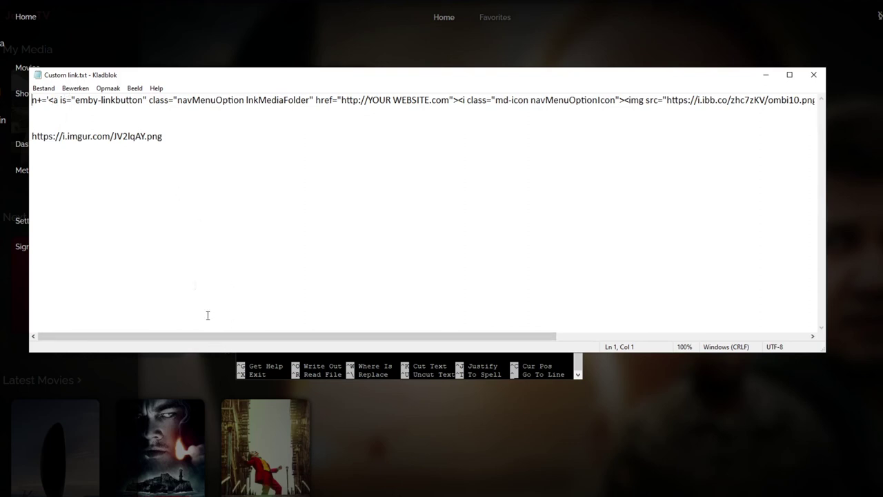
left_click_drag(31, 101, 269, 107)
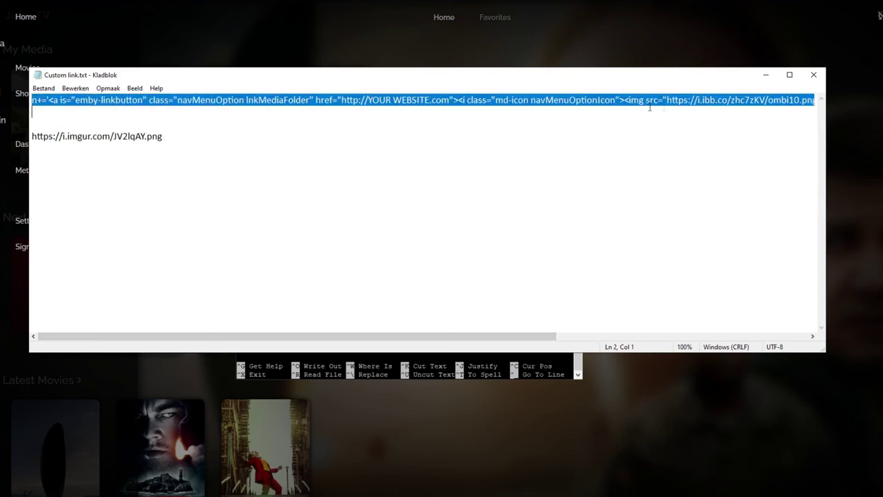
left_click_drag(650, 107, 818, 100)
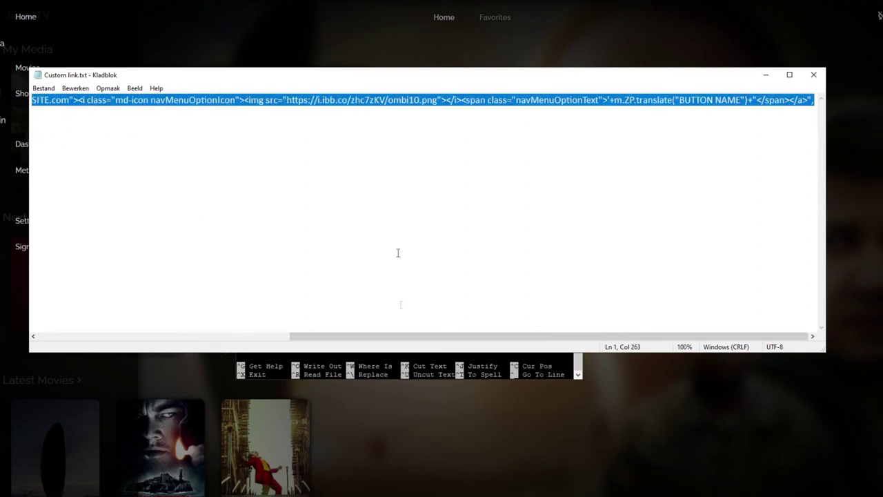
left_click_drag(368, 336, 108, 324)
left_click(276, 102)
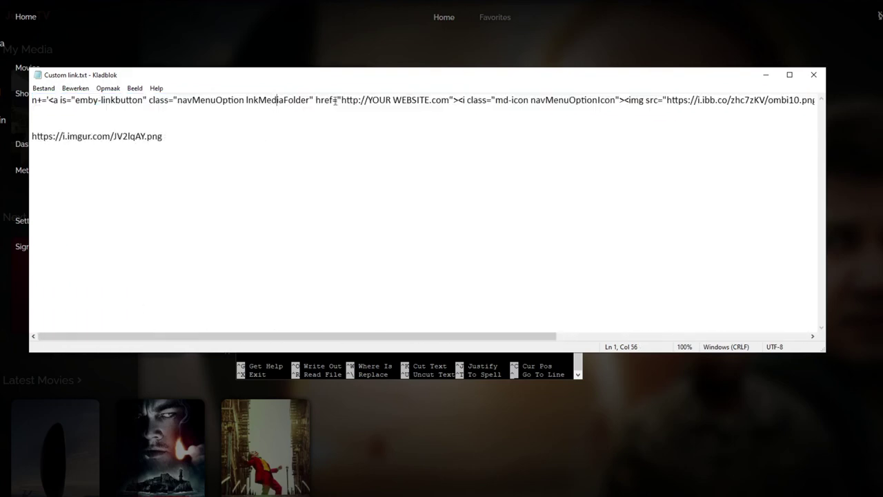
left_click_drag(341, 101, 450, 102)
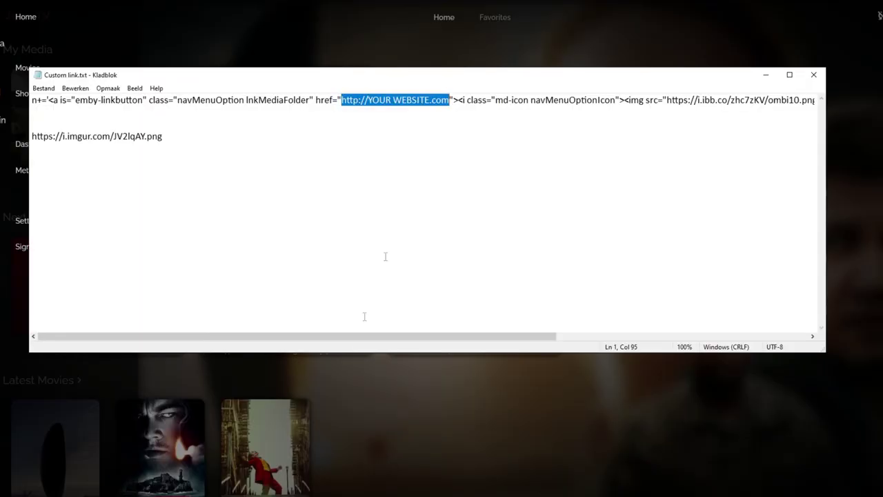
type("http://192.168.1.109:8096/")
Swap the ibb.co icon address for the imgur image URL.
left_click_drag(457, 337, 606, 339)
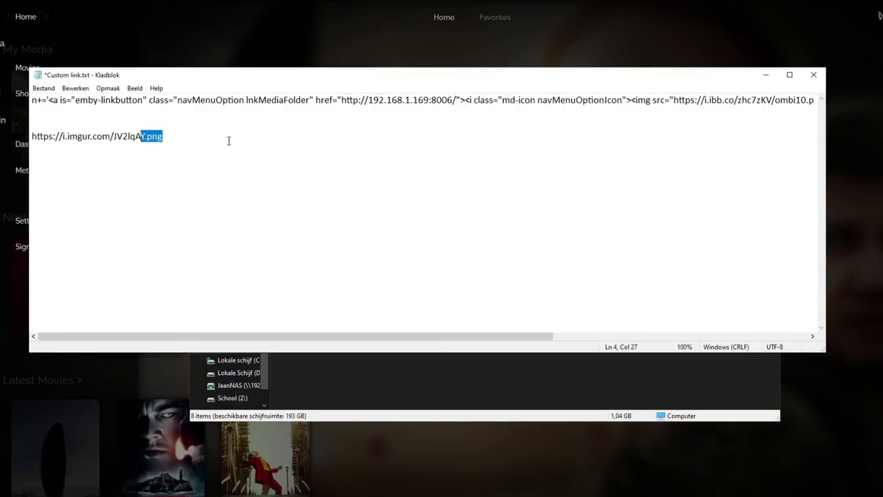
left_click_drag(174, 135, 20, 142)
key("ctrl+c")
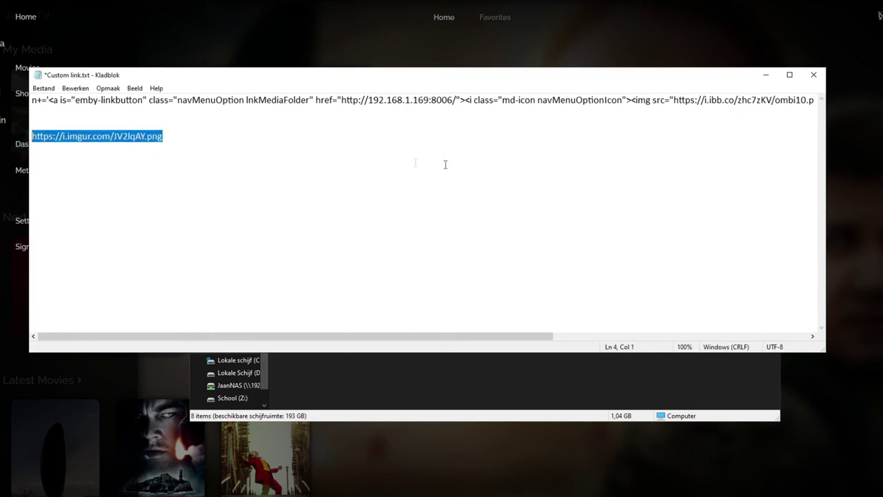
left_click_drag(674, 100, 818, 104)
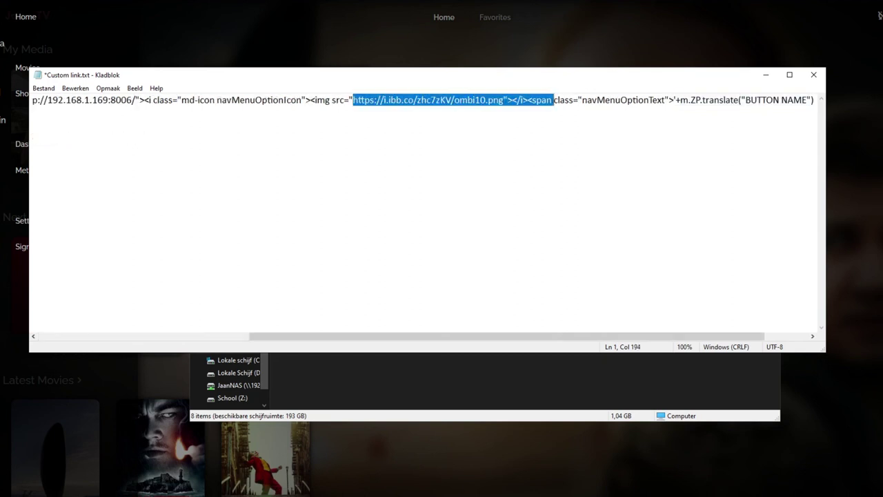
double_click(343, 100)
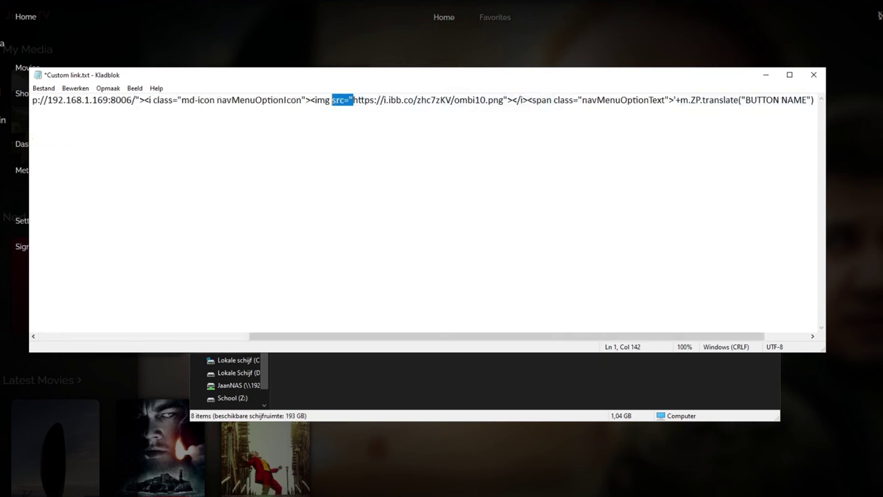
left_click(414, 100)
left_click_drag(353, 100, 506, 100)
key("ctrl+v")
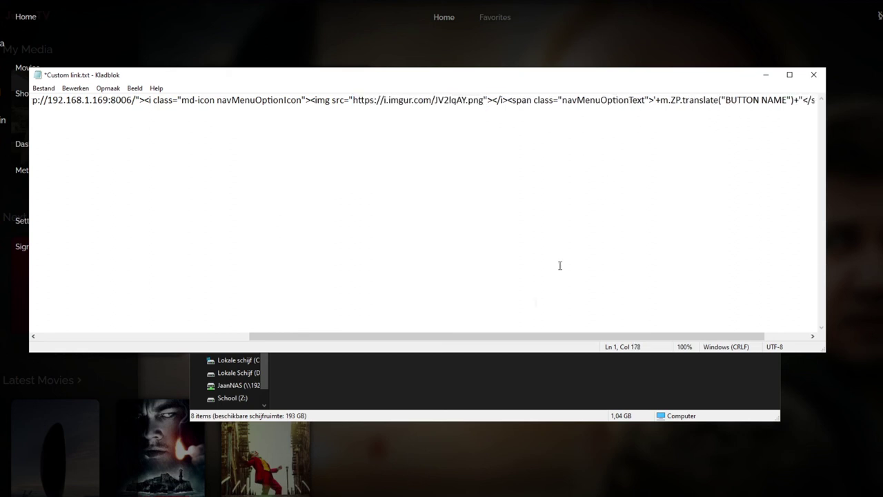
Change the BUTTON NAME label to Heimdall and save Custom link.txt.
left_click_drag(510, 336, 576, 333)
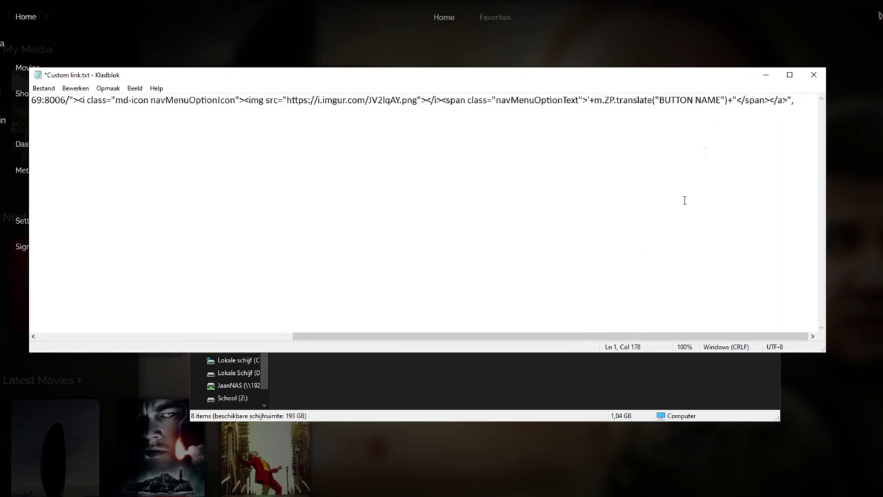
left_click_drag(722, 100, 659, 102)
type("Heimdall")
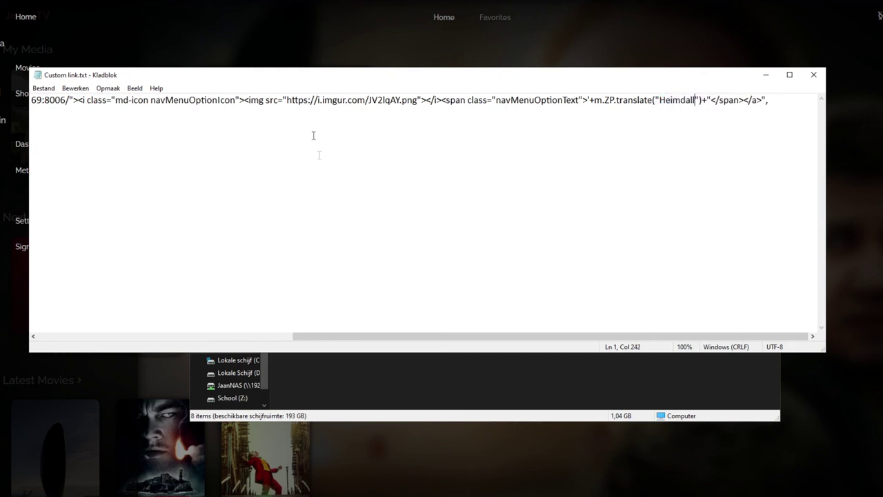
key("ctrl+s")
Select and copy the finished Heimdall link line.
left_click_drag(306, 336, 130, 103)
double_click(130, 103)
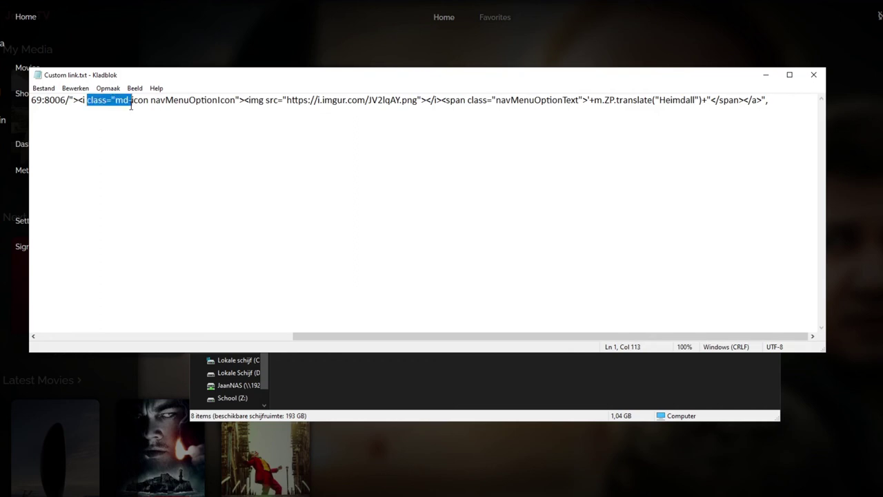
left_click(150, 101)
double_click(151, 101)
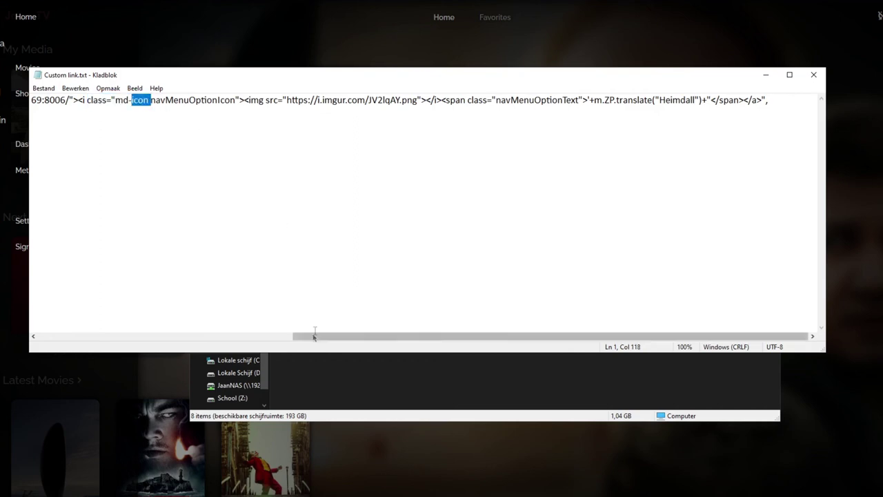
left_click_drag(313, 336, 63, 338)
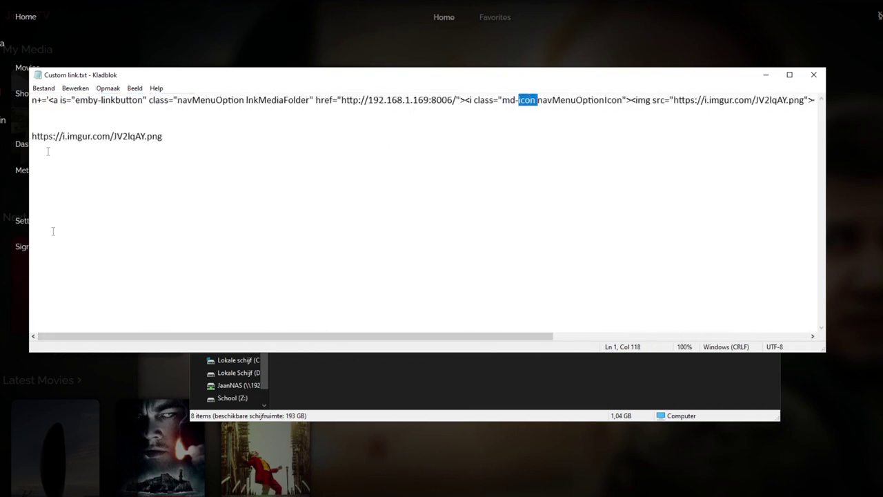
left_click_drag(27, 102, 690, 118)
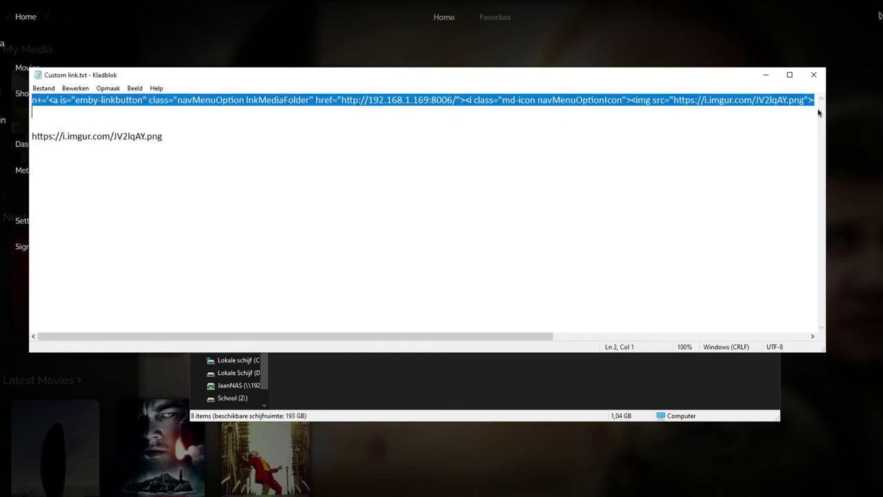
left_click_drag(506, 337, 122, 323)
key("alt+Tab")
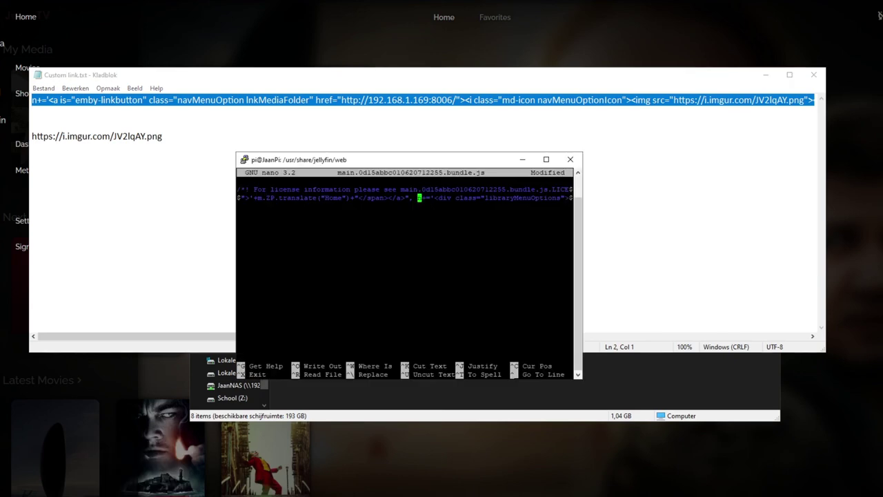
Paste the Heimdall link code before the library menu code and save the bundle.
key("Left")
key("shift+Insert")
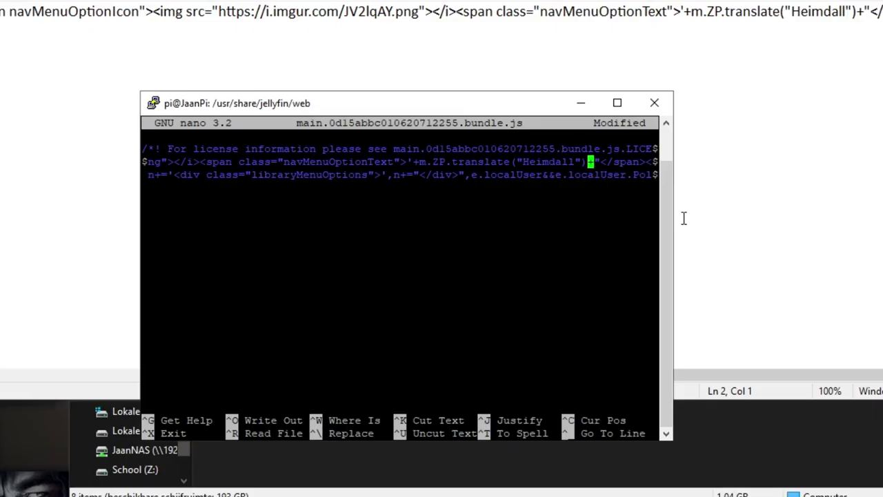
key("ctrl+o")
key("Return")
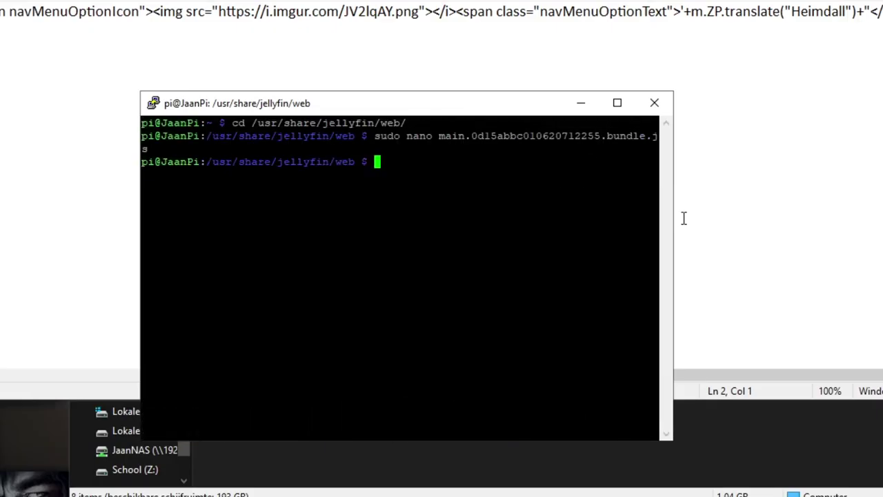
Restart Jellyfin with sudo systemctl restart jellyfin.service.
type("sudo system")
type("cr")
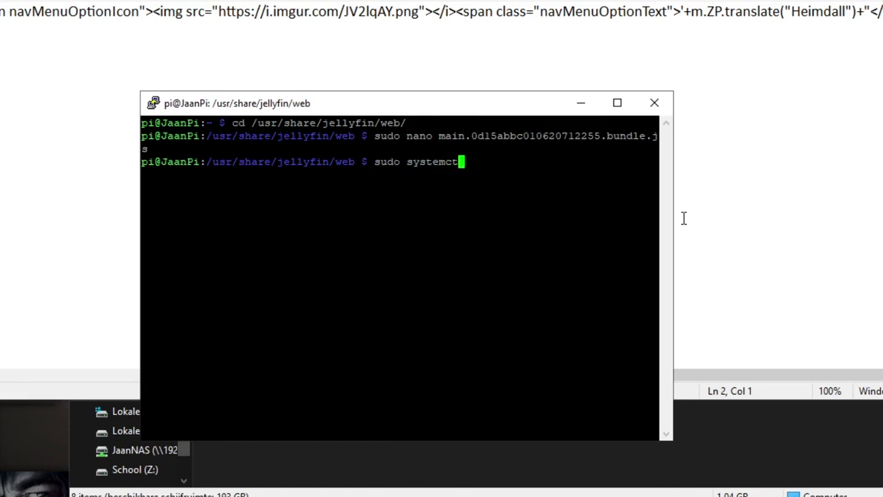
type("l restart rt")
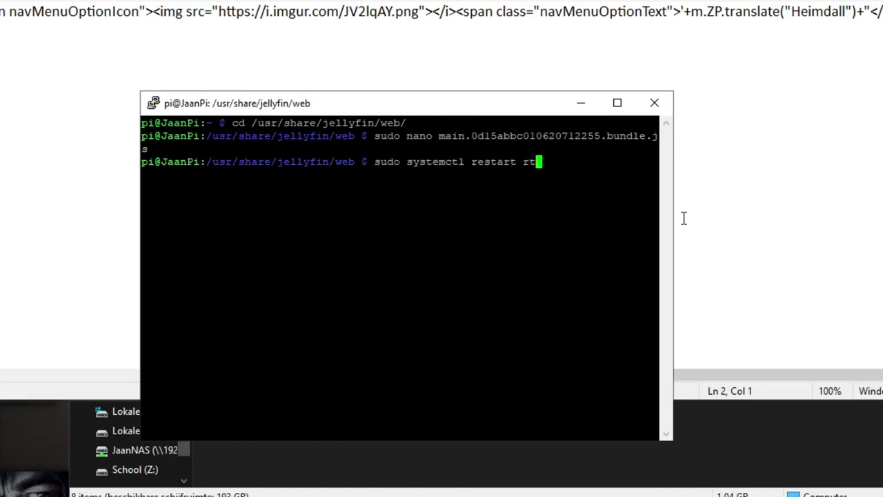
key("BackSpace")
key("BackSpace")
type("jellyfin.service")
key("Return")
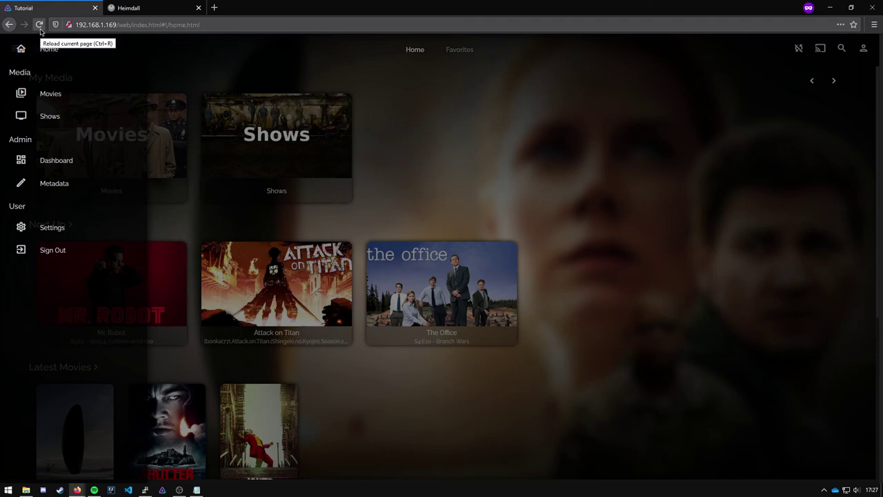
Reload Jellyfin and follow the new Heimdall sidebar link to the Heimdall dashboard.
left_click(39, 25)
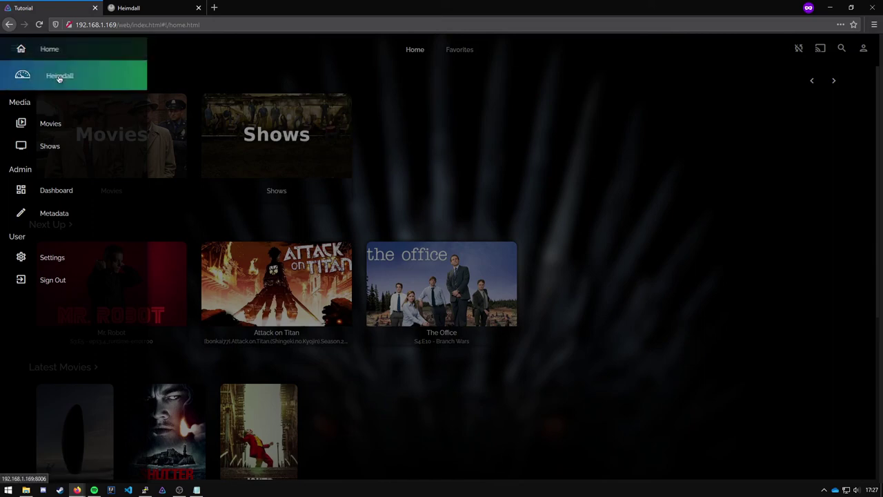
left_click(80, 79)
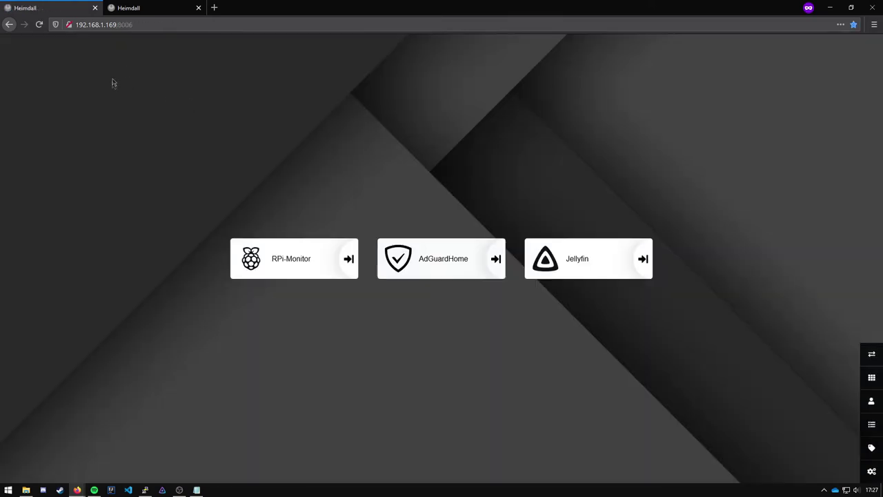